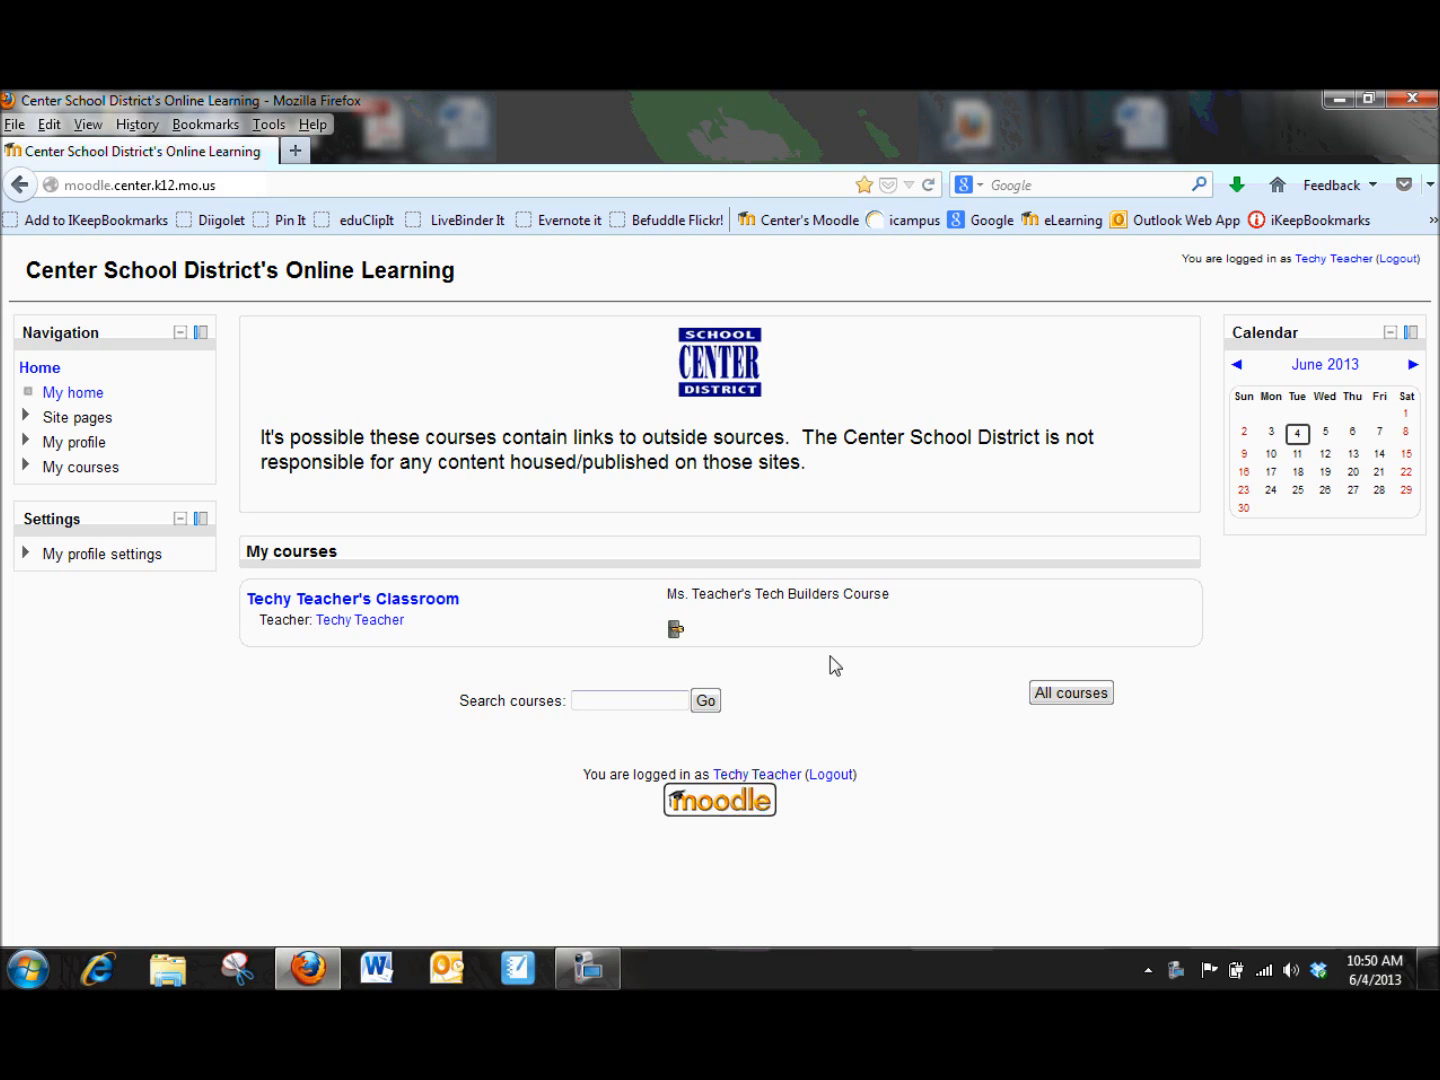
- Open the Techy Teacher's Classroom course from the list of enrolled courses
{"action": "left_click", "coordinate": [441, 600]}
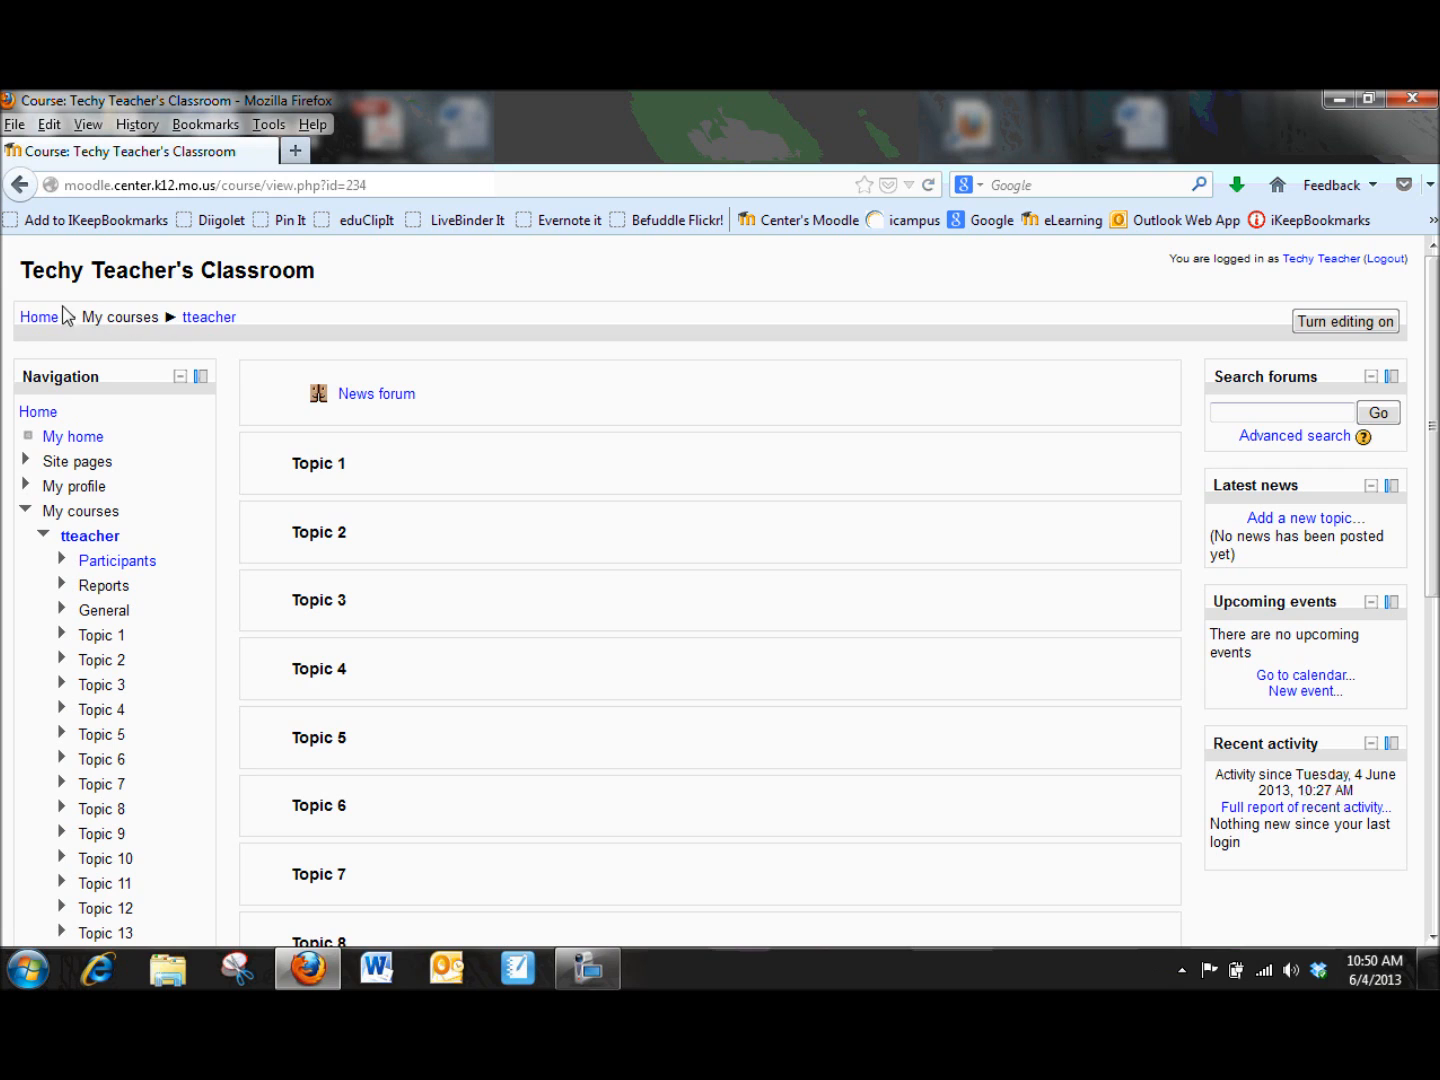
{"action": "left_click", "coordinate": [37, 318]}
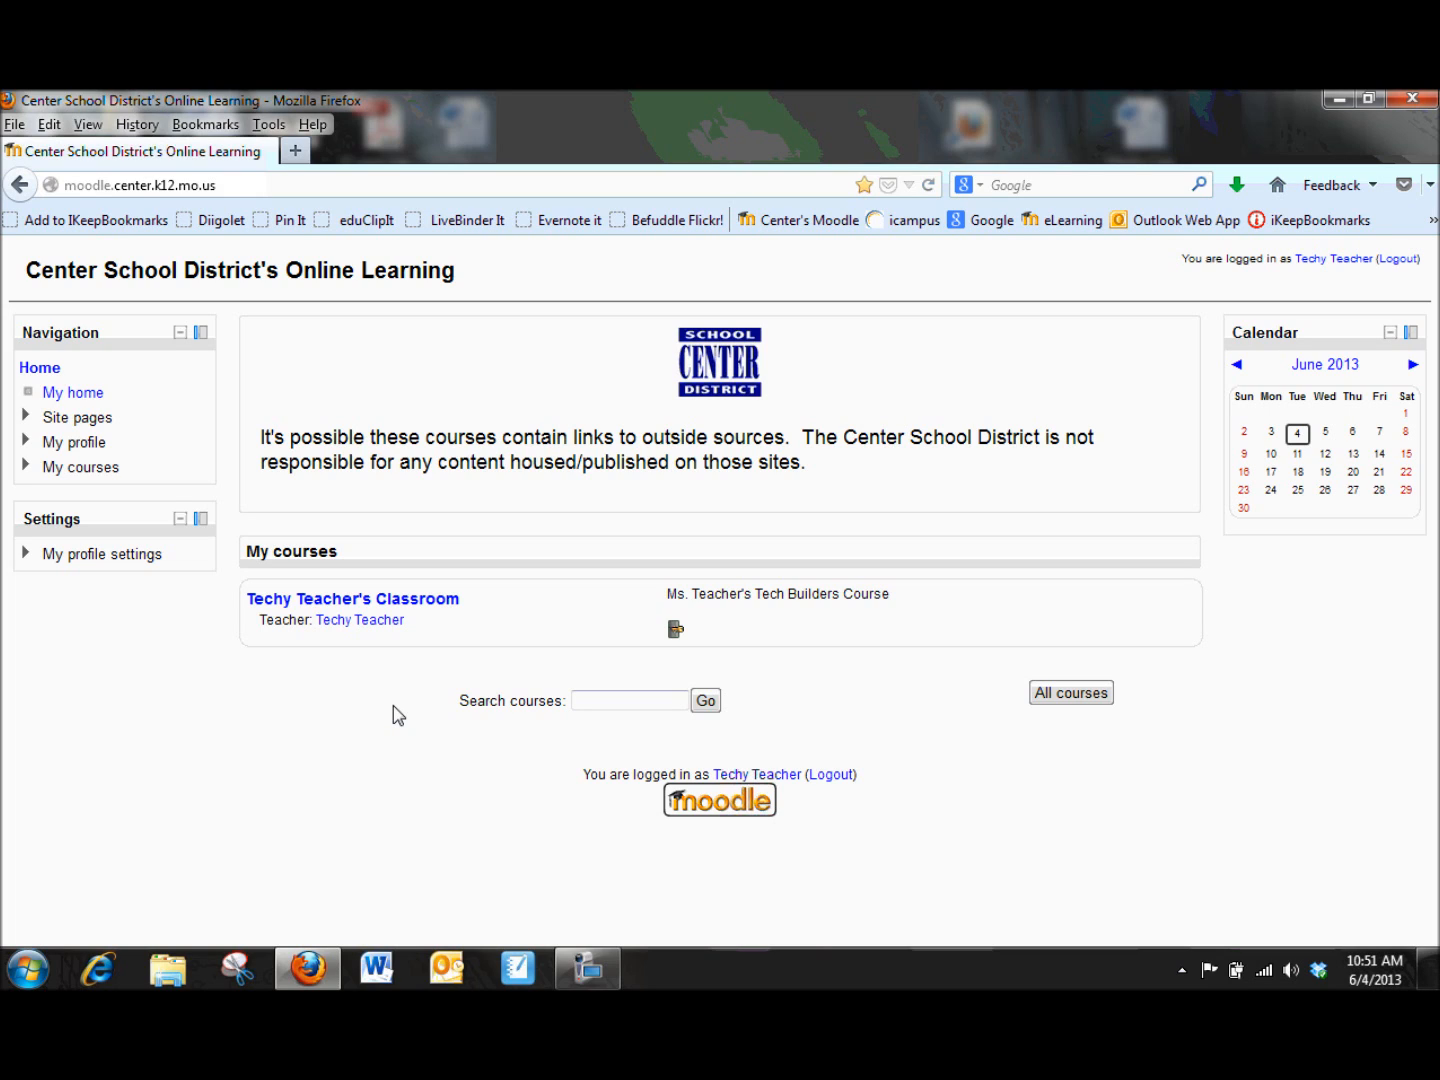
{"action": "left_click", "coordinate": [422, 606]}
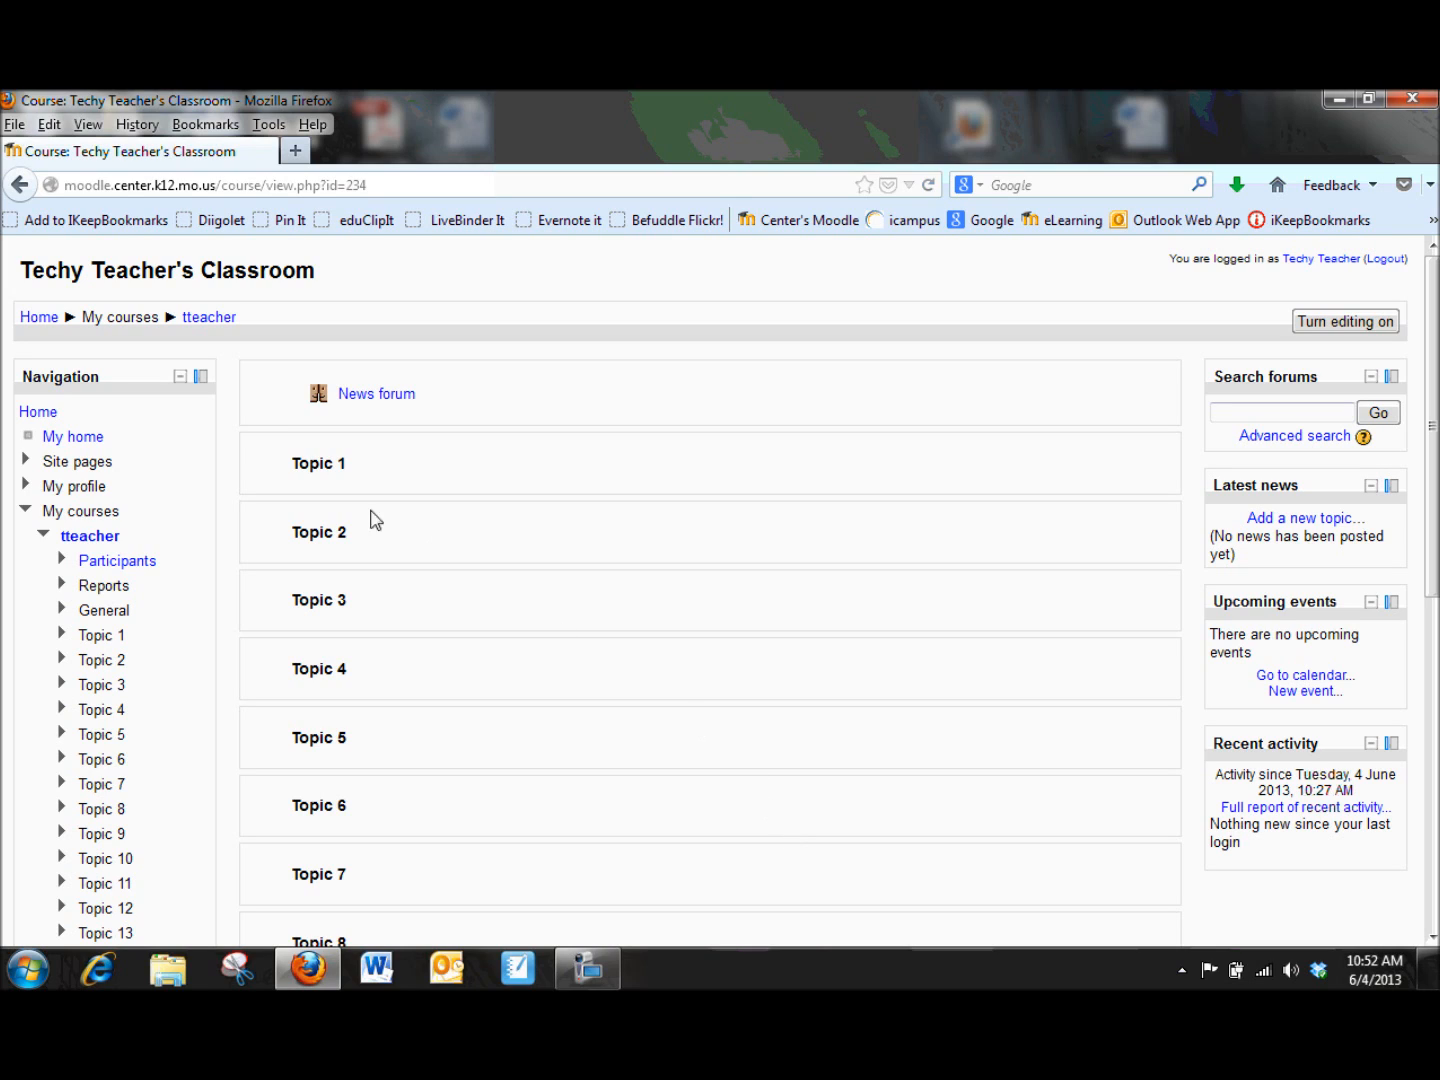
- Dock the Navigation and Settings blocks at the side of the course page
{"action": "left_click", "coordinate": [180, 377]}
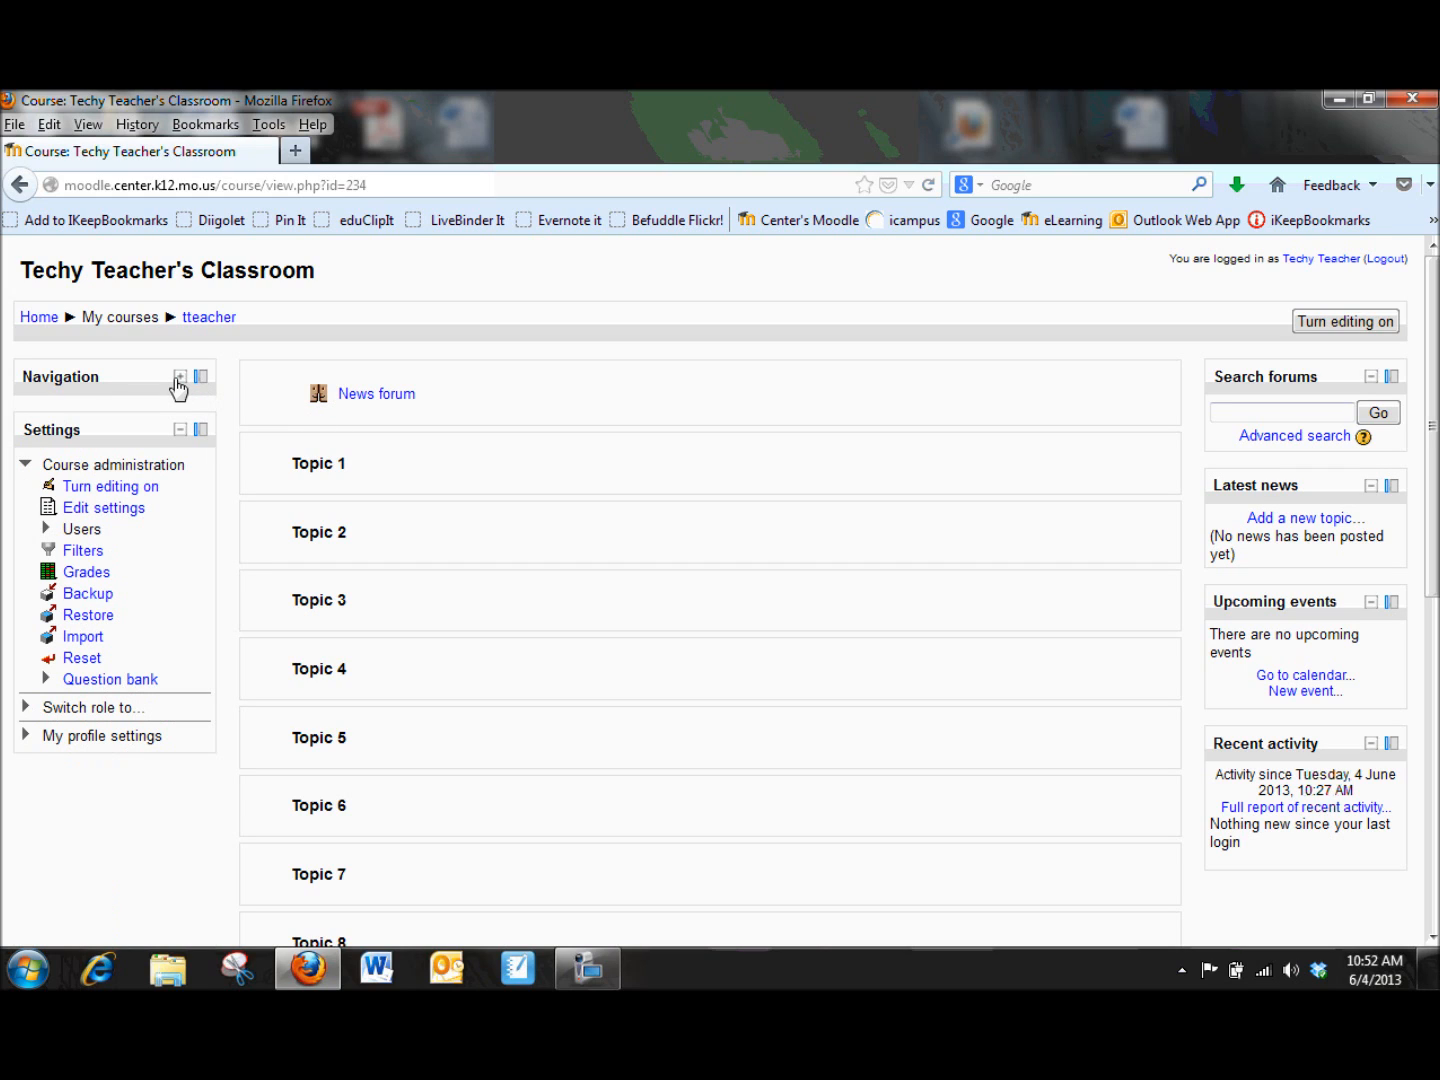
{"action": "left_click", "coordinate": [179, 379]}
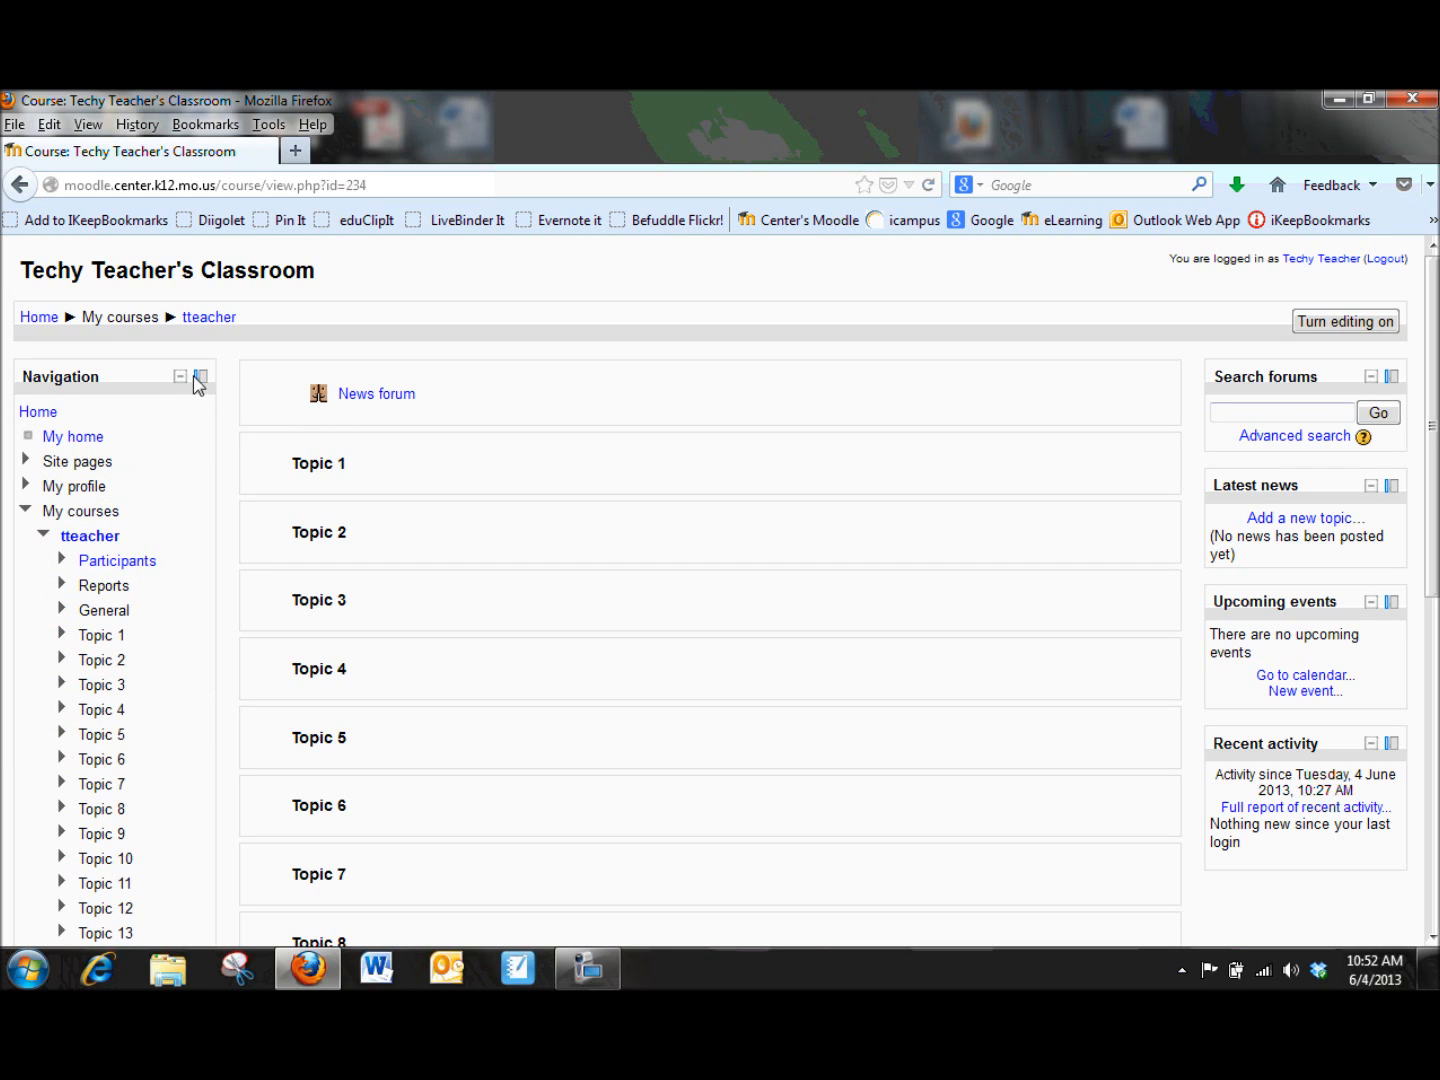
{"action": "left_click", "coordinate": [201, 378]}
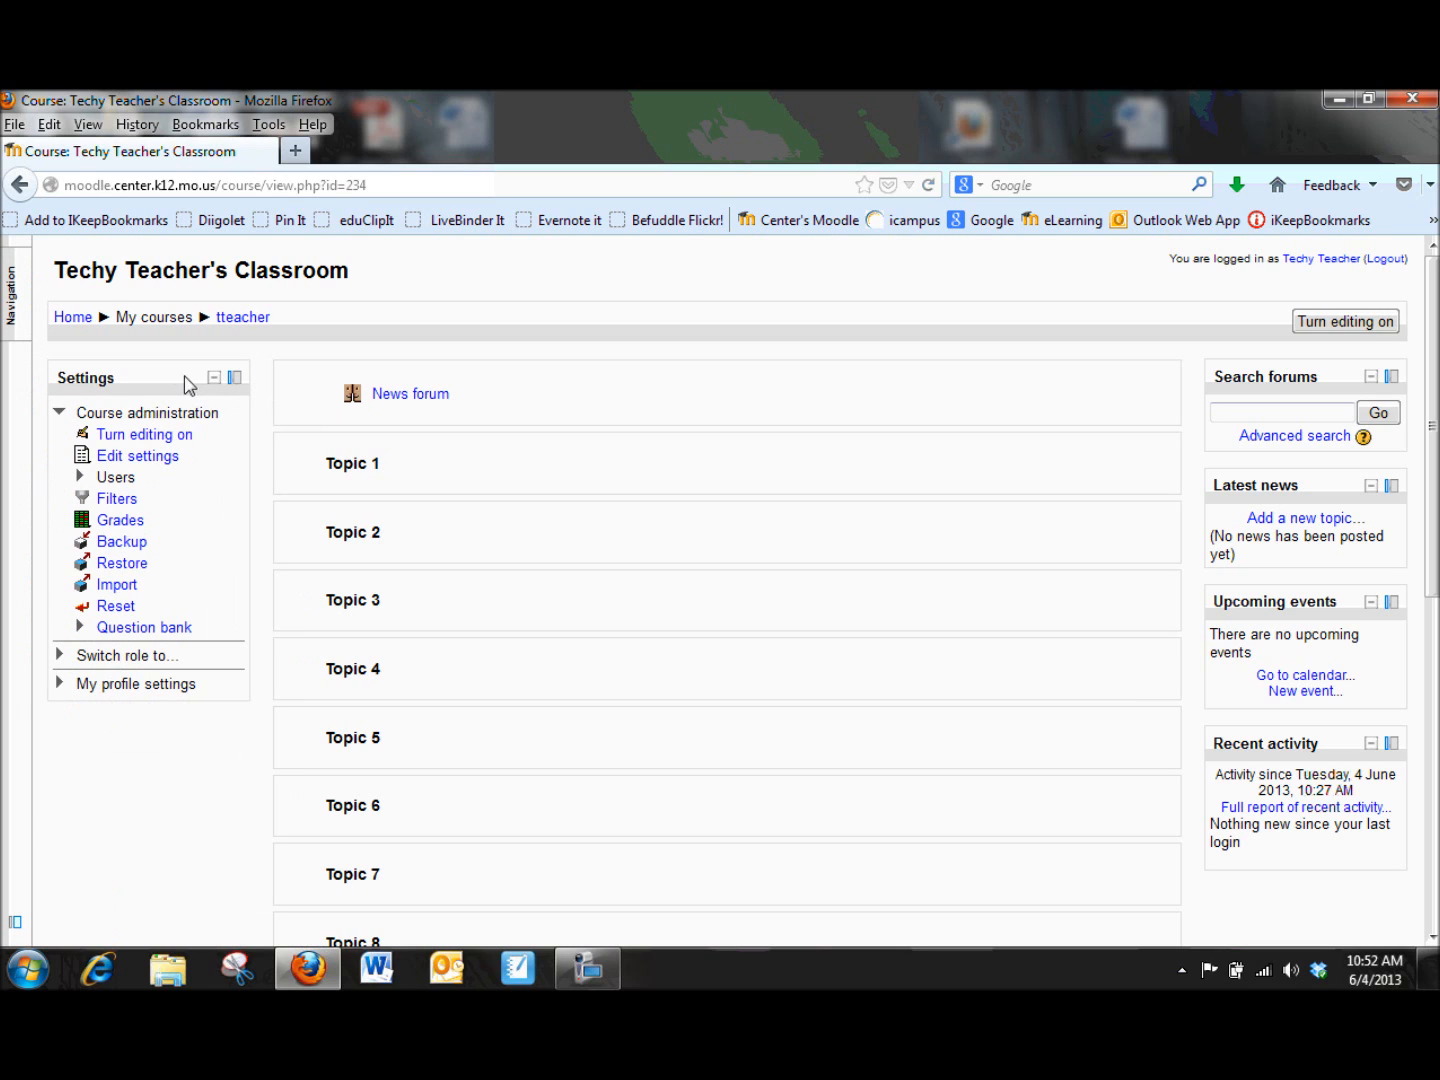
{"action": "mouse_move", "coordinate": [12, 325]}
{"action": "left_click", "coordinate": [235, 378]}
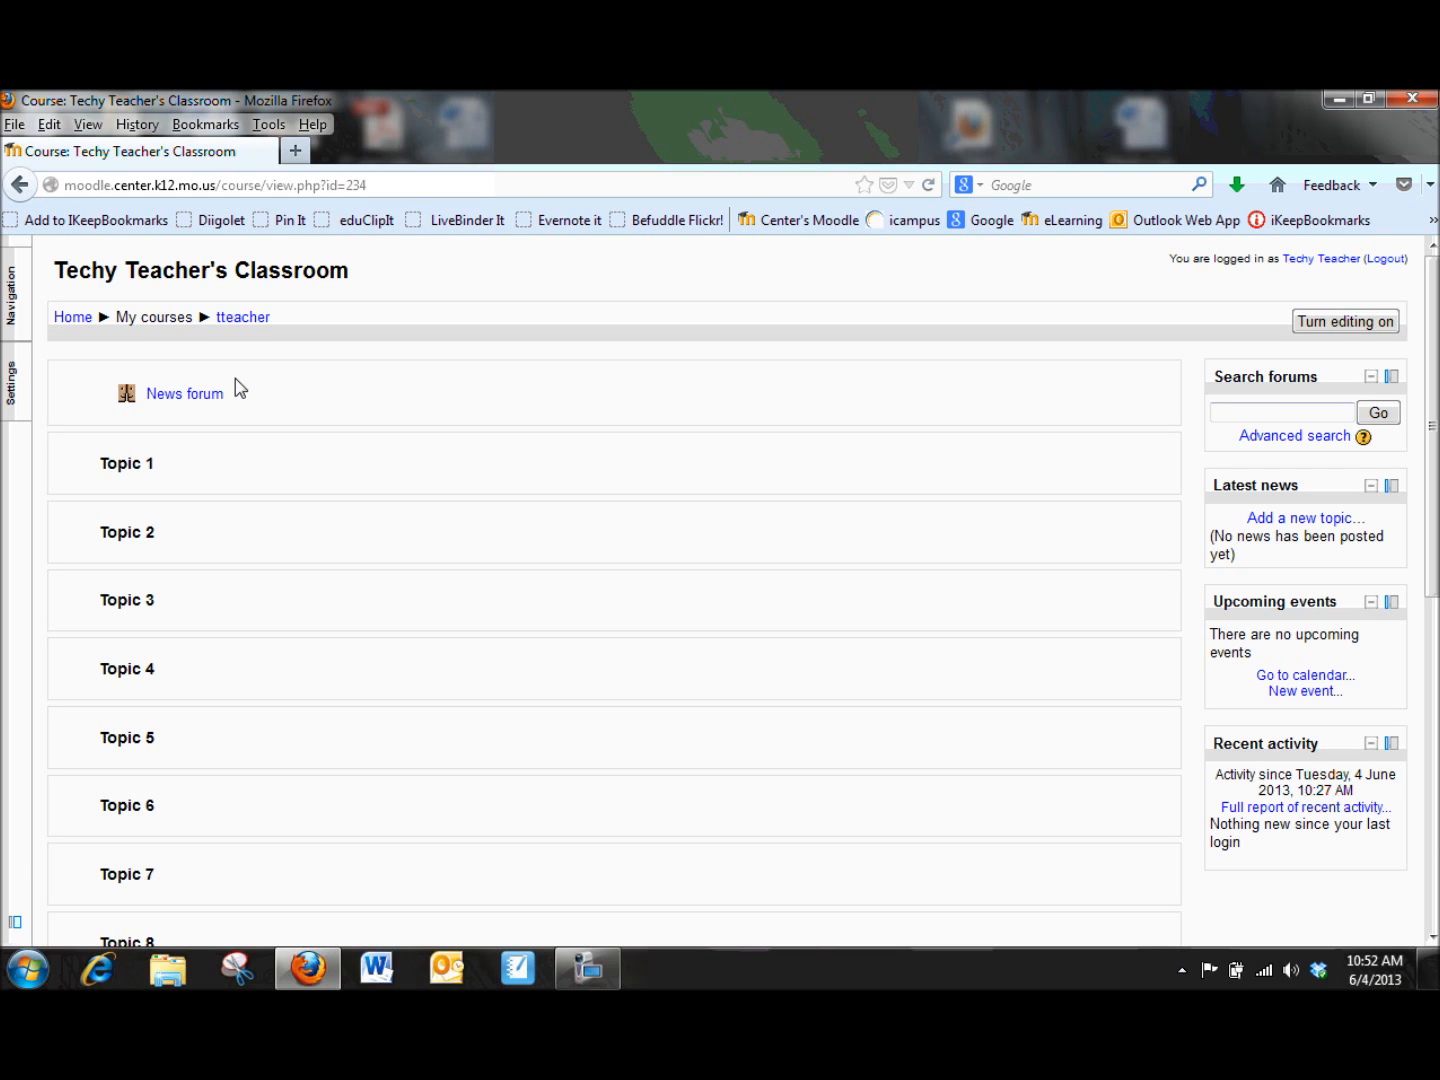
- Open the course's settings for editing and examine its full name and summary text
{"action": "left_click", "coordinate": [13, 402]}
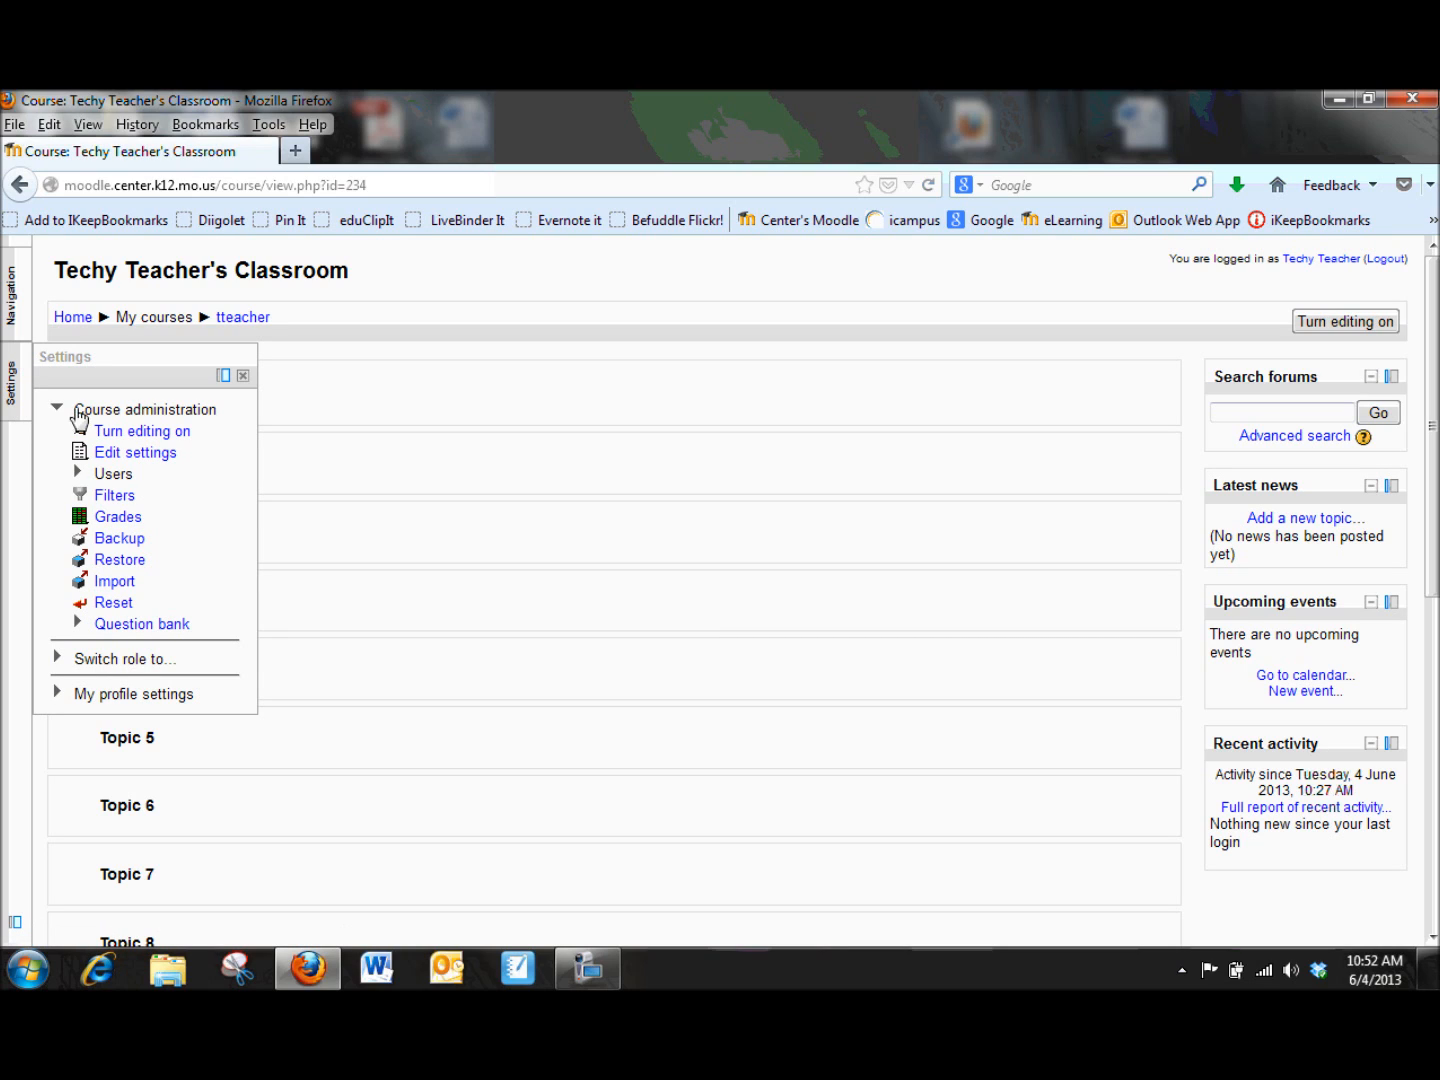
{"action": "left_click", "coordinate": [150, 458]}
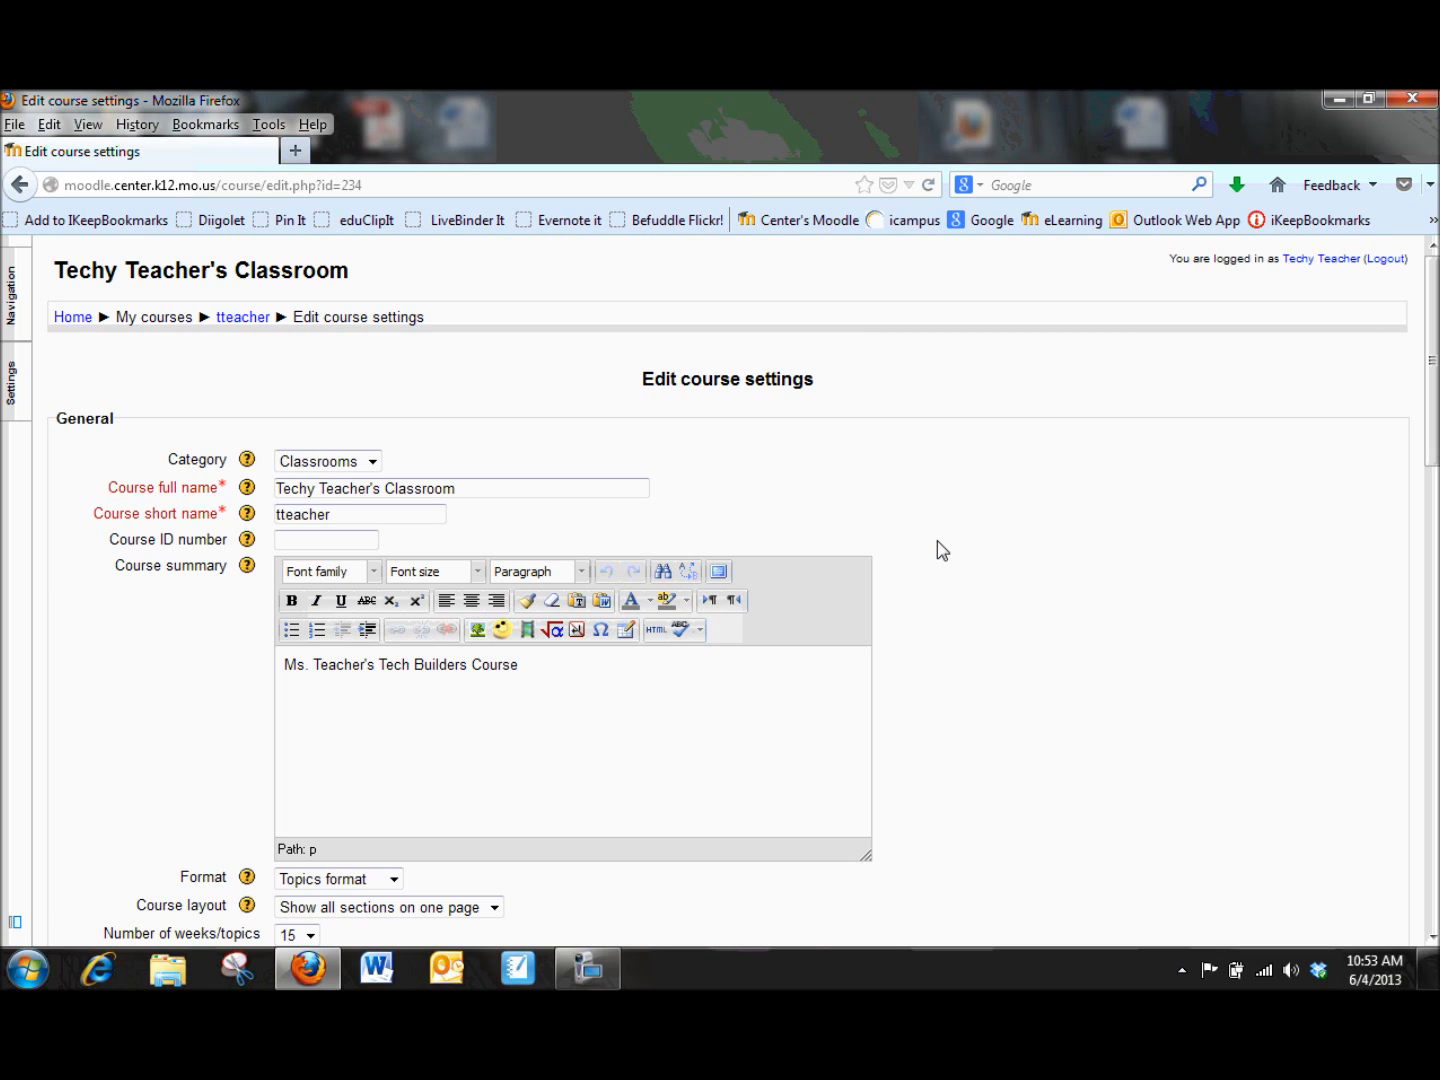
{"action": "left_click_drag", "start_coordinate": [449, 488], "coordinate": [257, 460]}
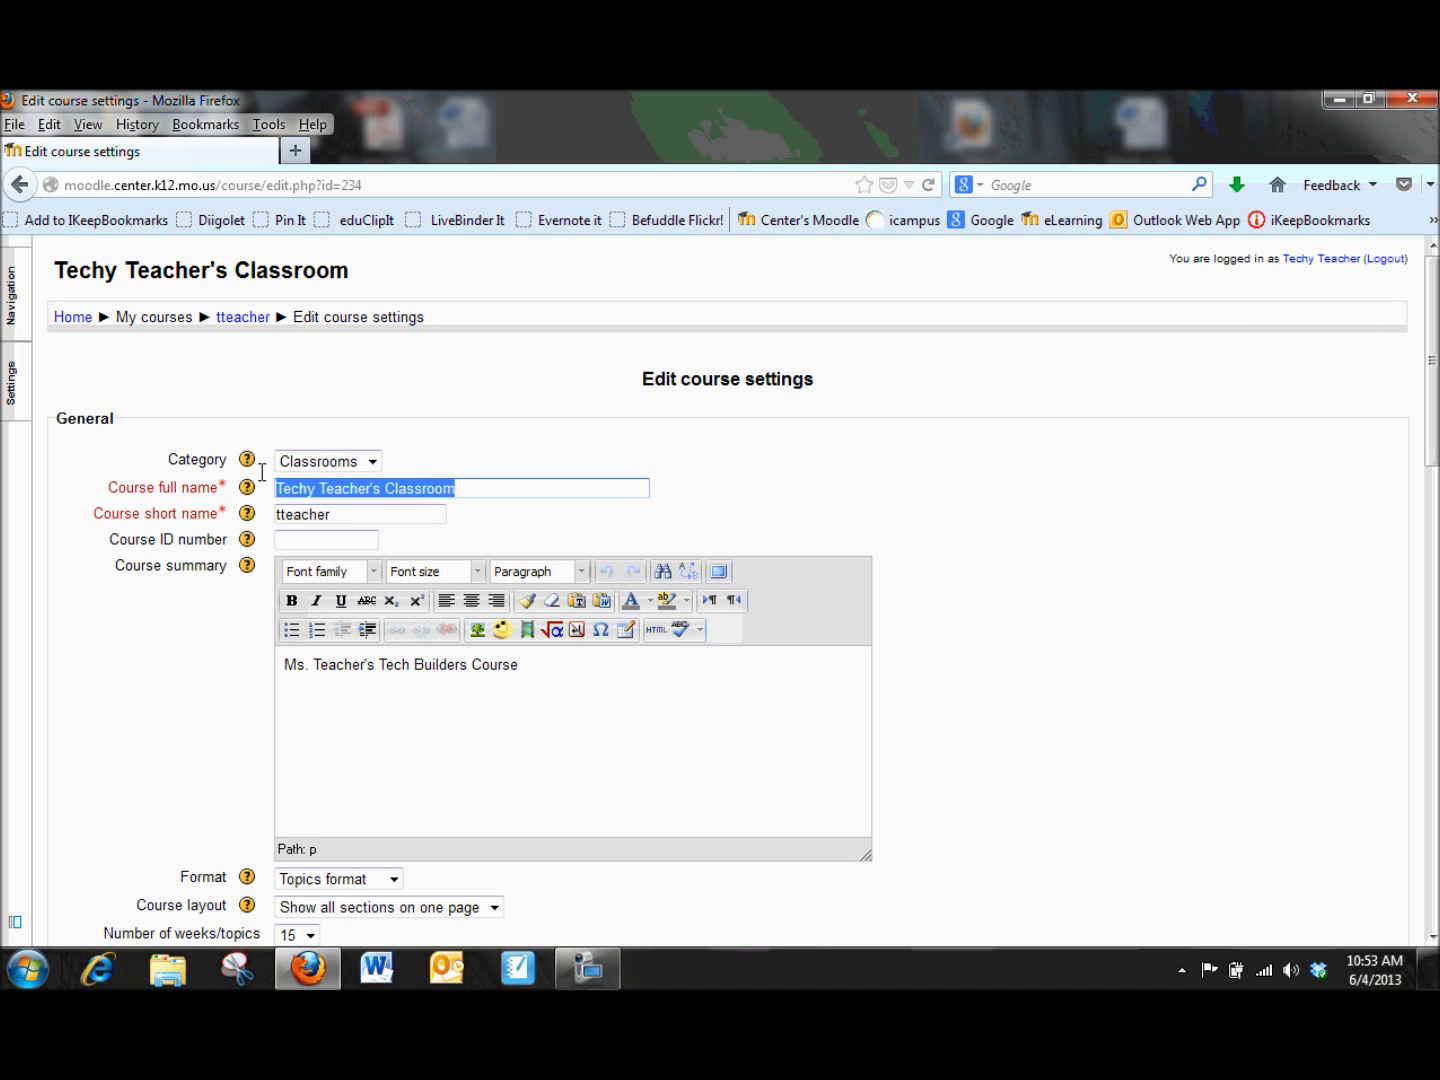
{"action": "left_click", "coordinate": [468, 485]}
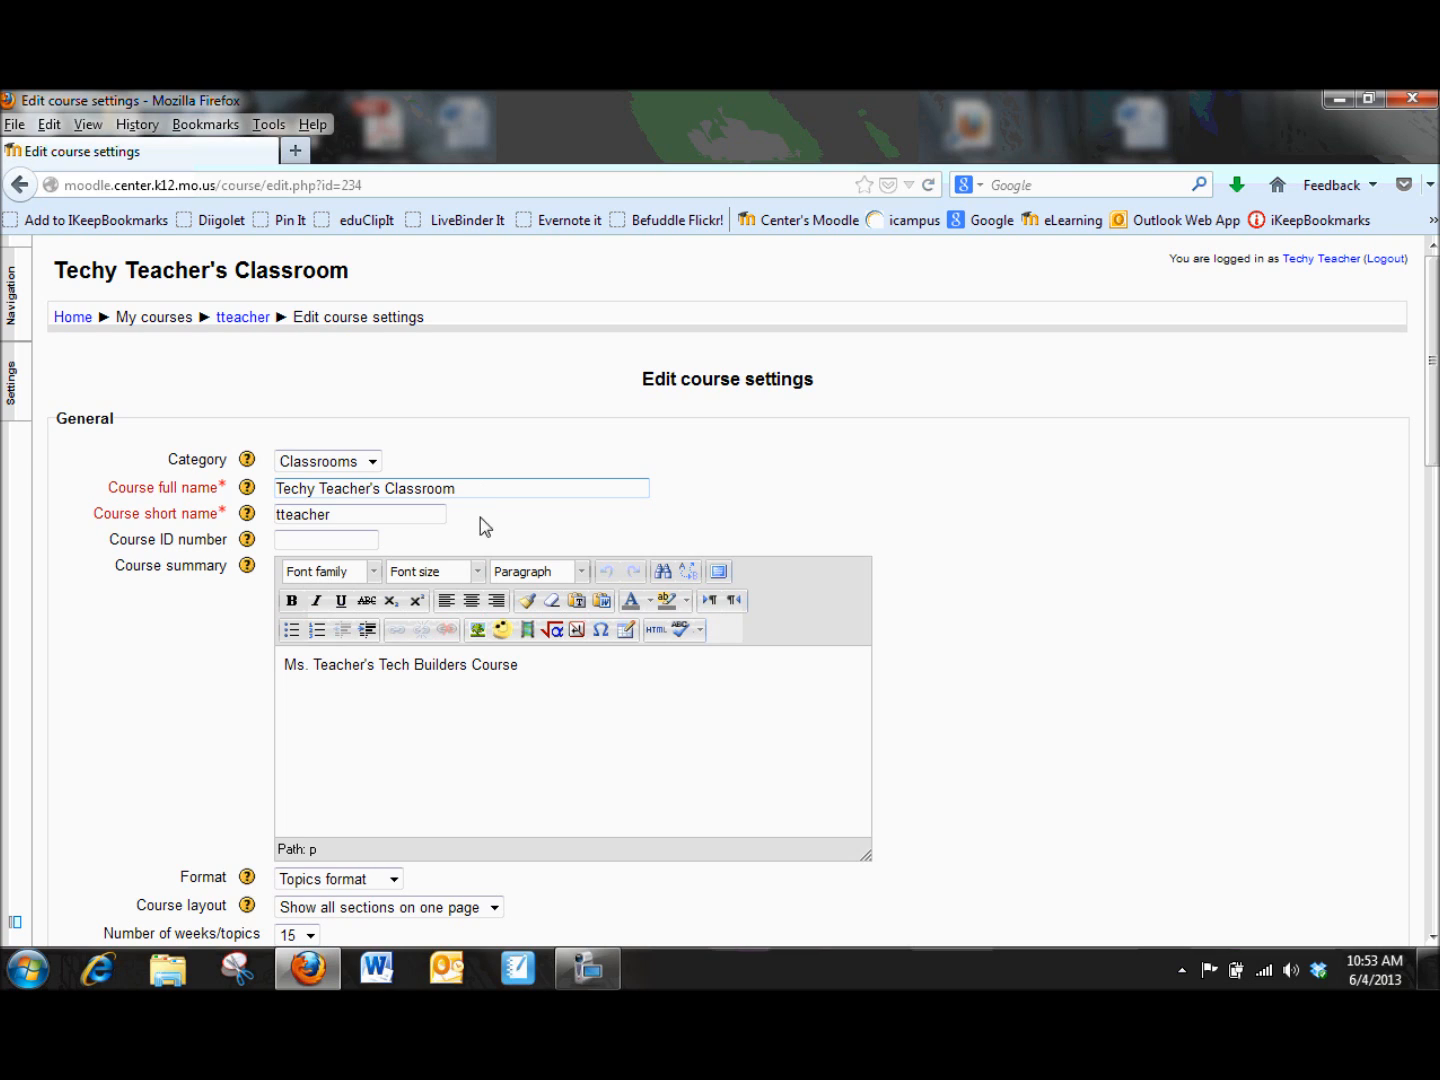
{"action": "left_click_drag", "start_coordinate": [541, 668], "coordinate": [283, 665]}
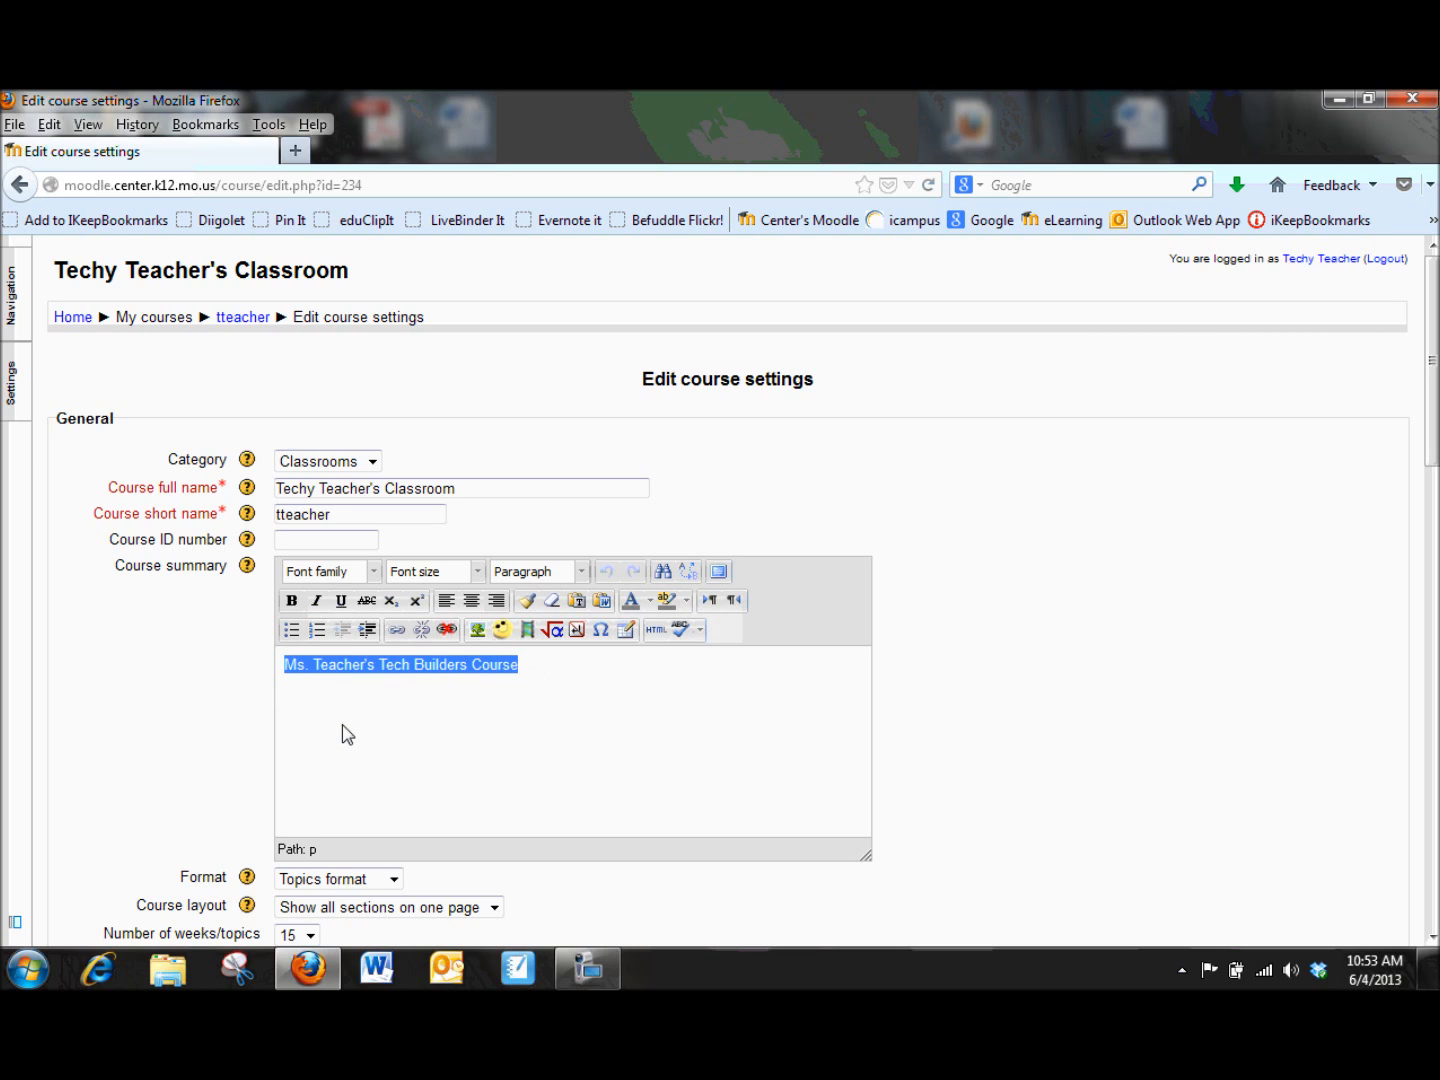
{"action": "left_click", "coordinate": [514, 702]}
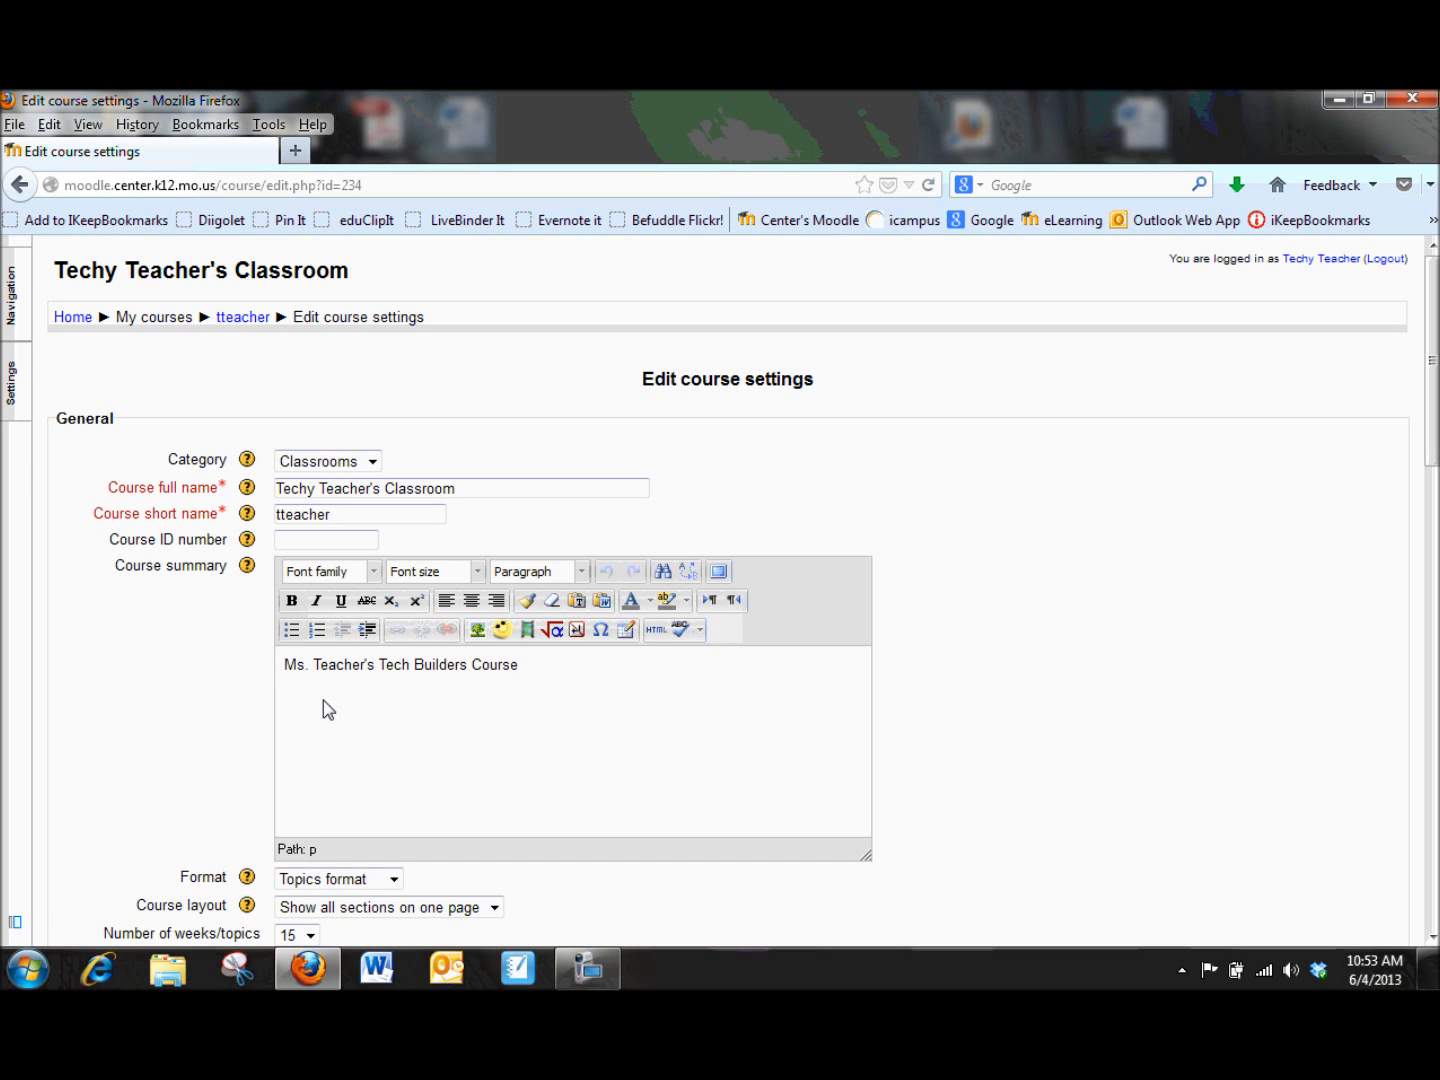
- Set the course format to Weekly format, save the changes and look over the weekly sections
{"action": "scroll", "coordinate": [200, 705], "scroll_direction": "down", "scroll_amount": 8}
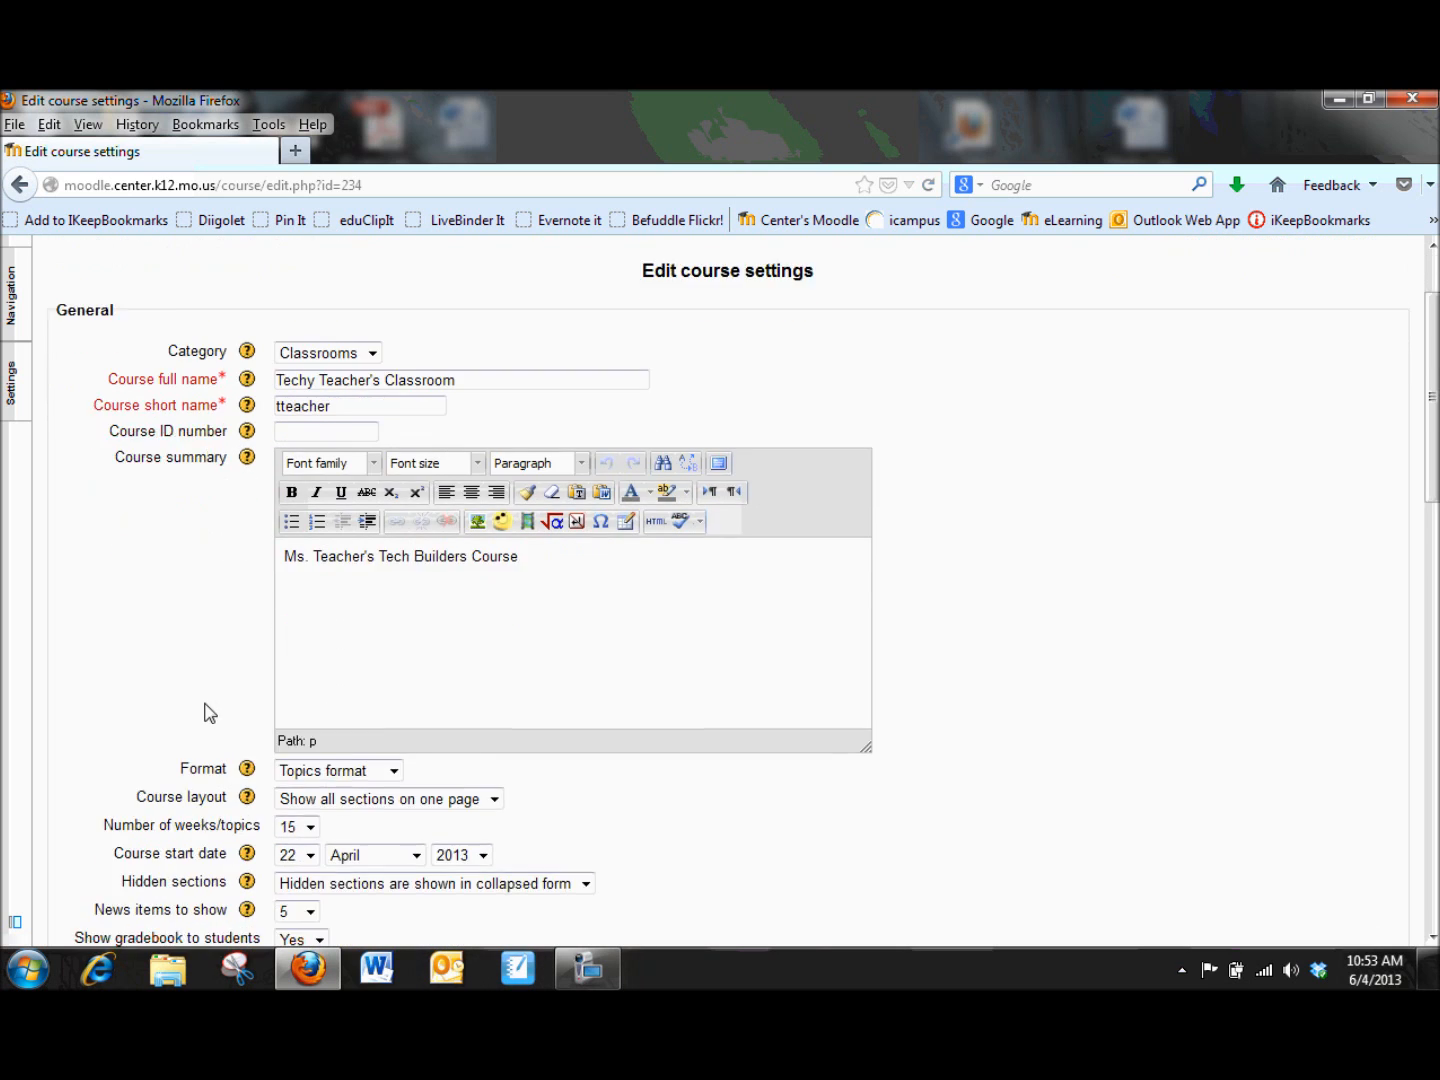
{"action": "scroll", "coordinate": [200, 703], "scroll_direction": "down", "scroll_amount": 1}
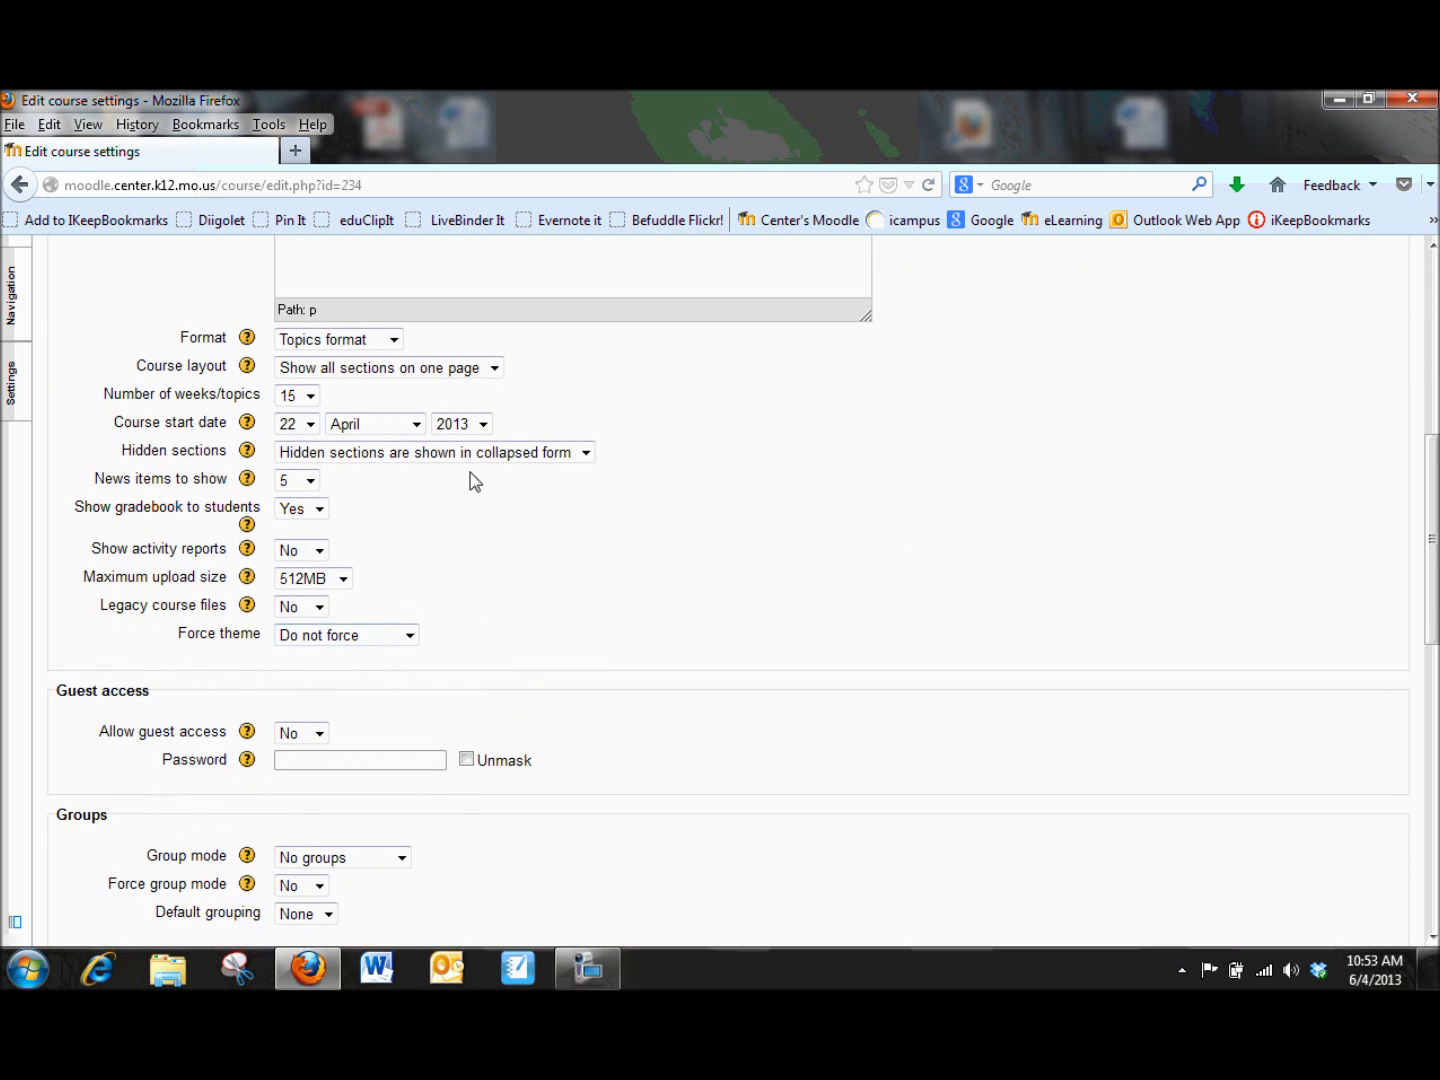
{"action": "left_click", "coordinate": [394, 341]}
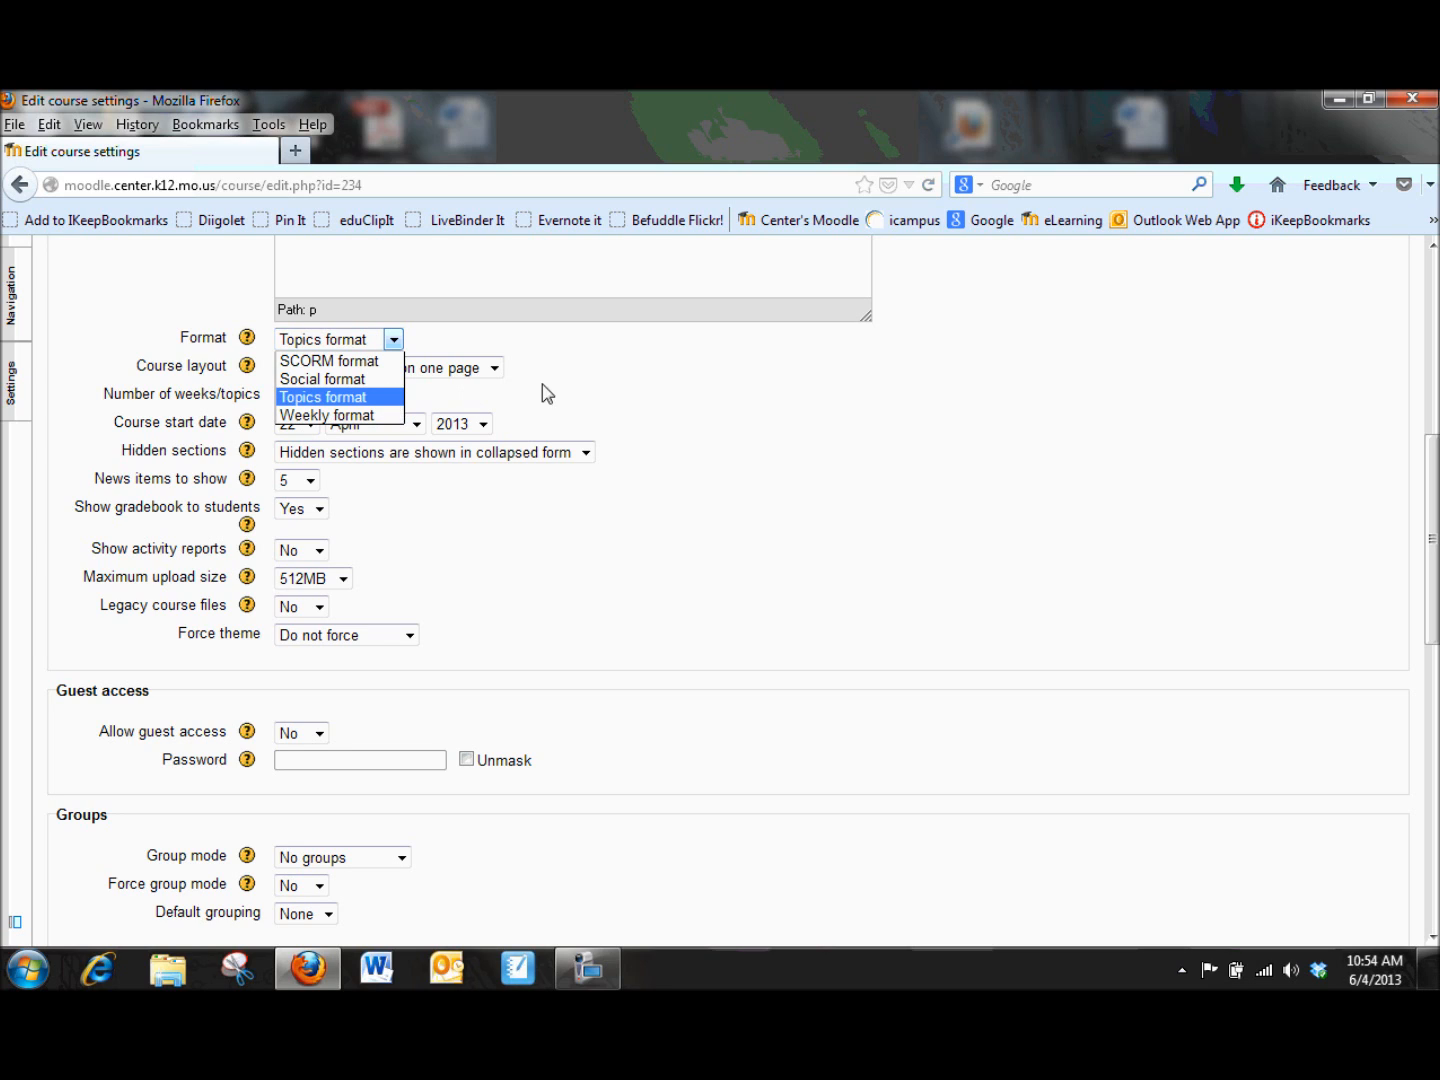
{"action": "left_click", "coordinate": [673, 384]}
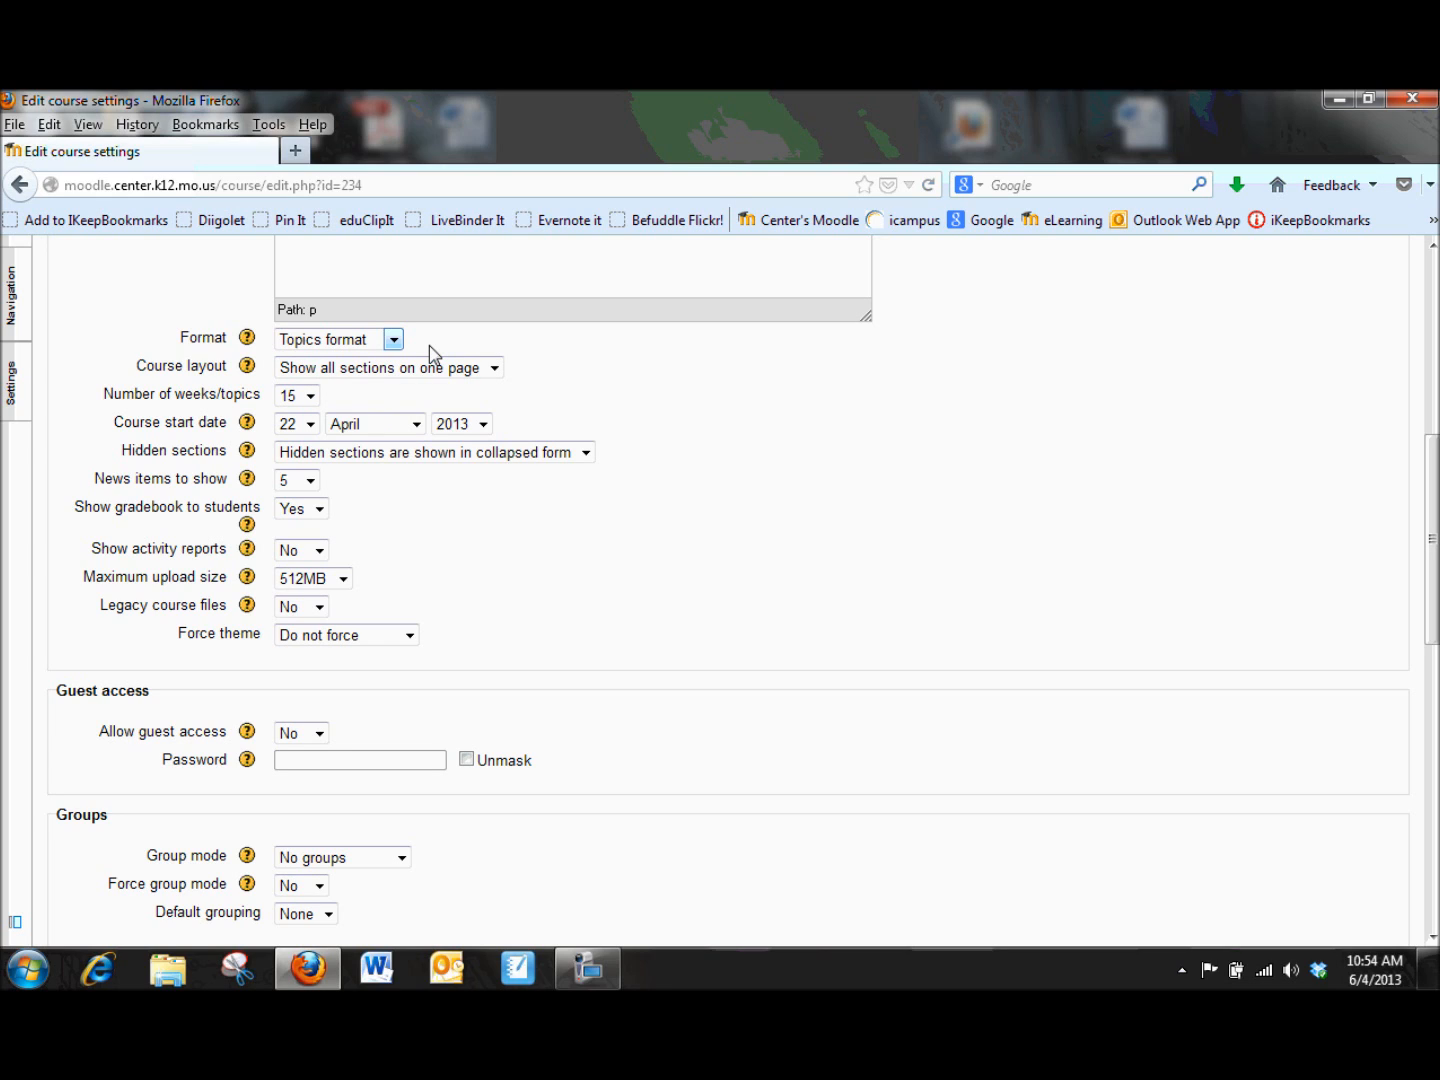
{"action": "left_click", "coordinate": [394, 340]}
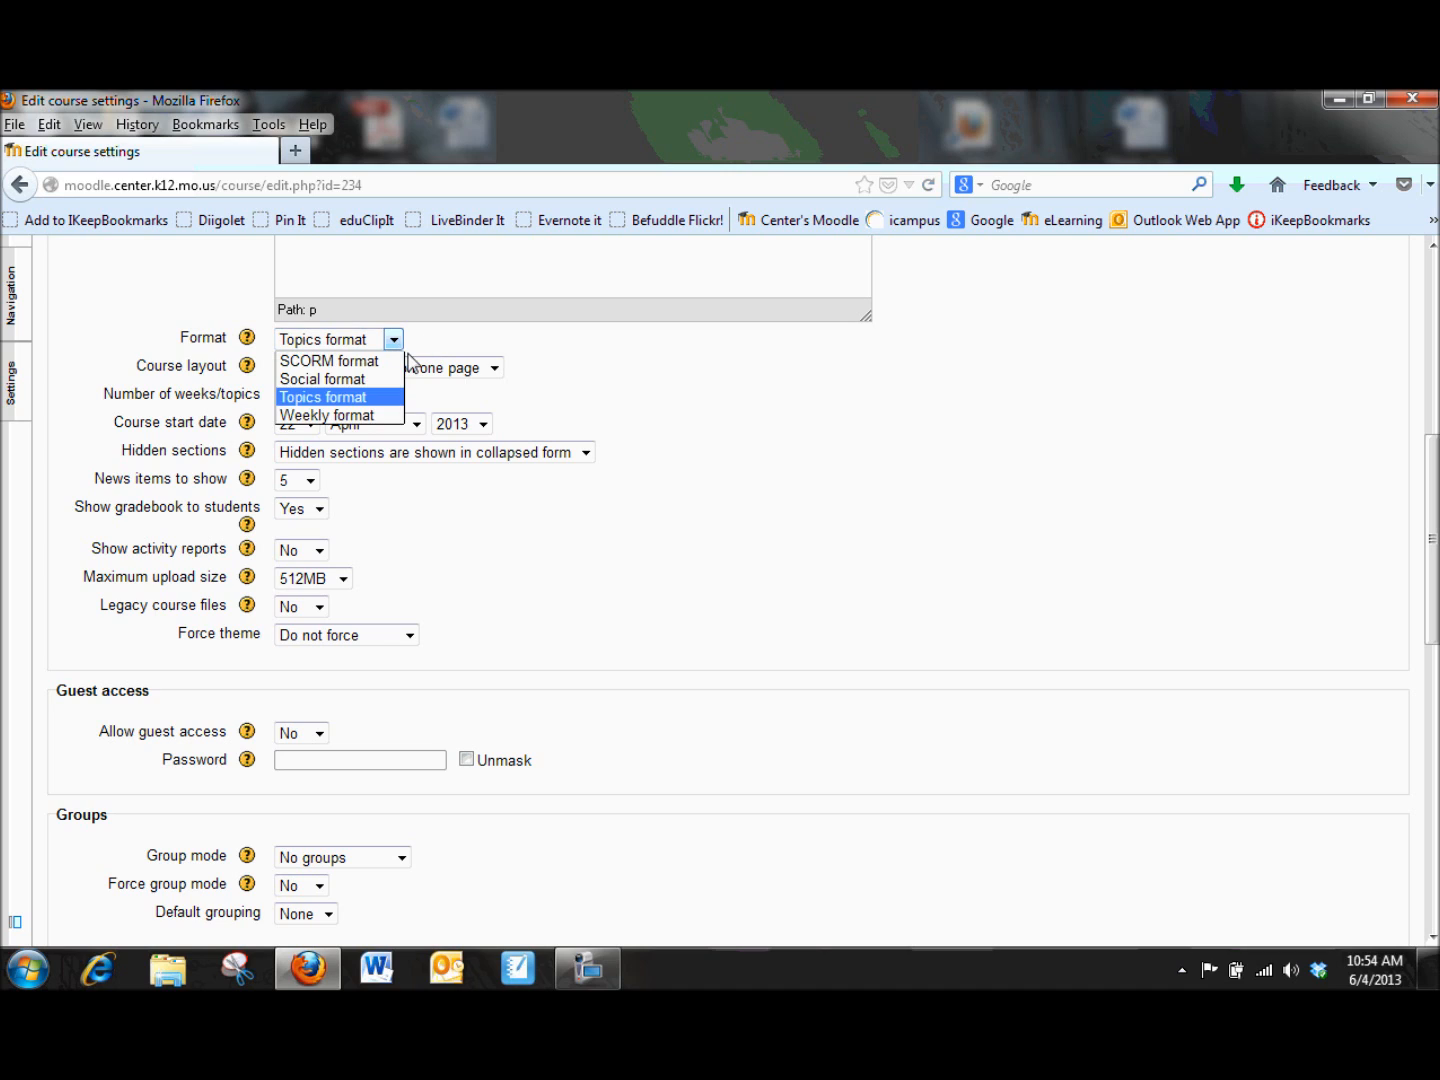
{"action": "left_click", "coordinate": [333, 416]}
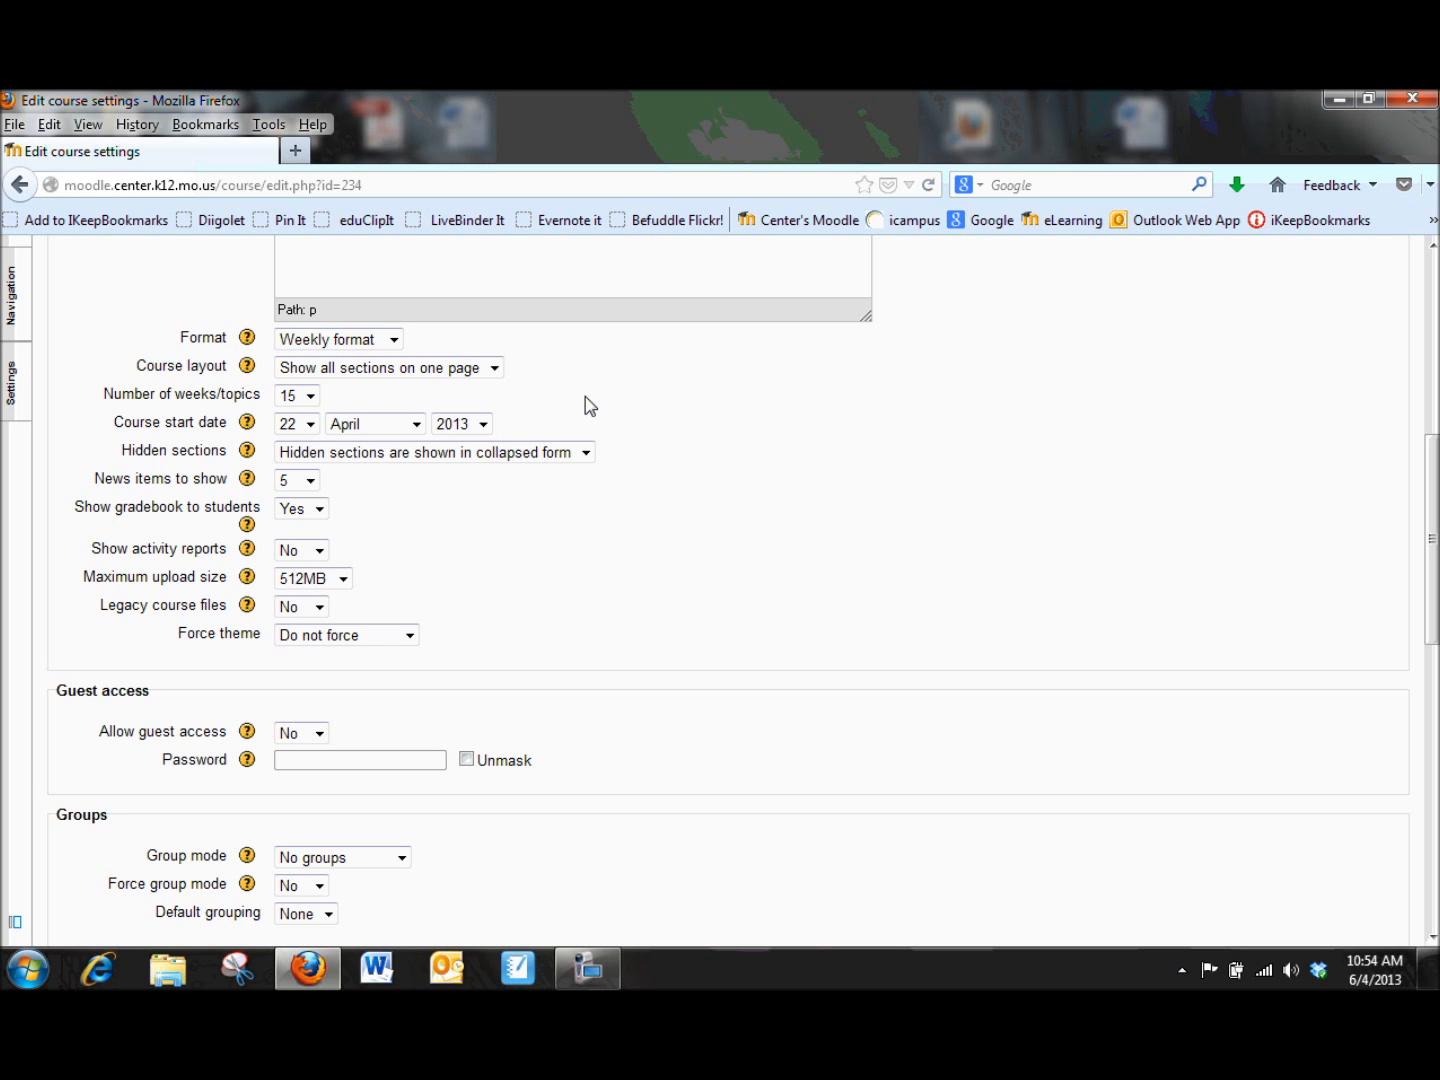
{"action": "scroll", "coordinate": [590, 405], "scroll_direction": "down", "scroll_amount": 10}
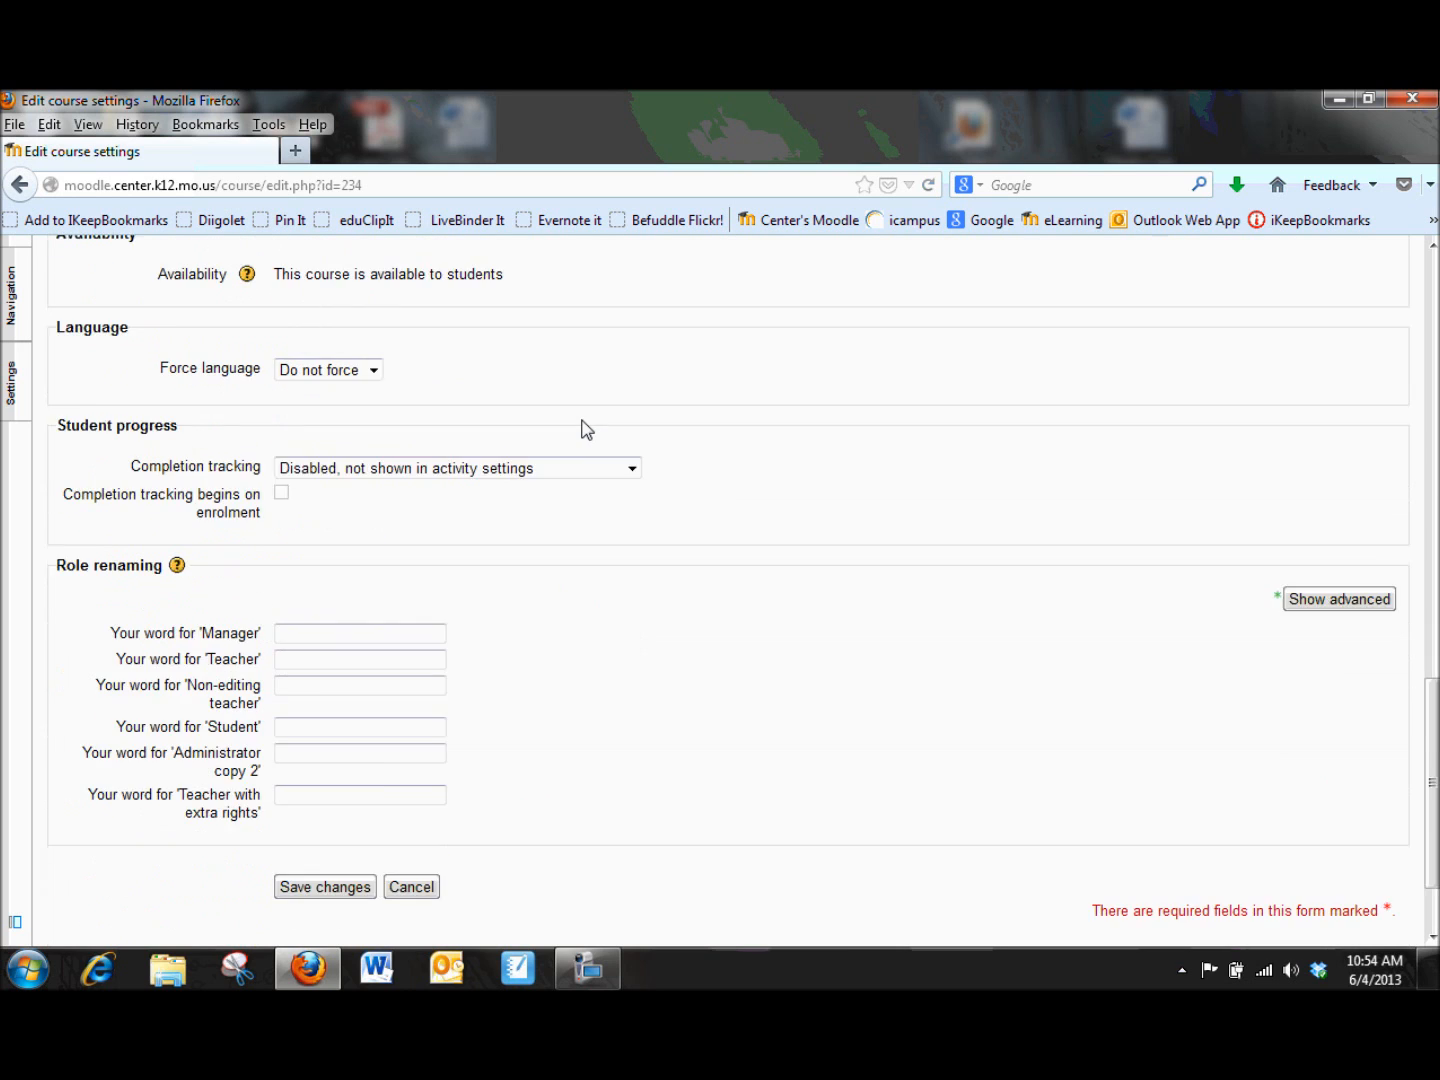
{"action": "left_click", "coordinate": [310, 778]}
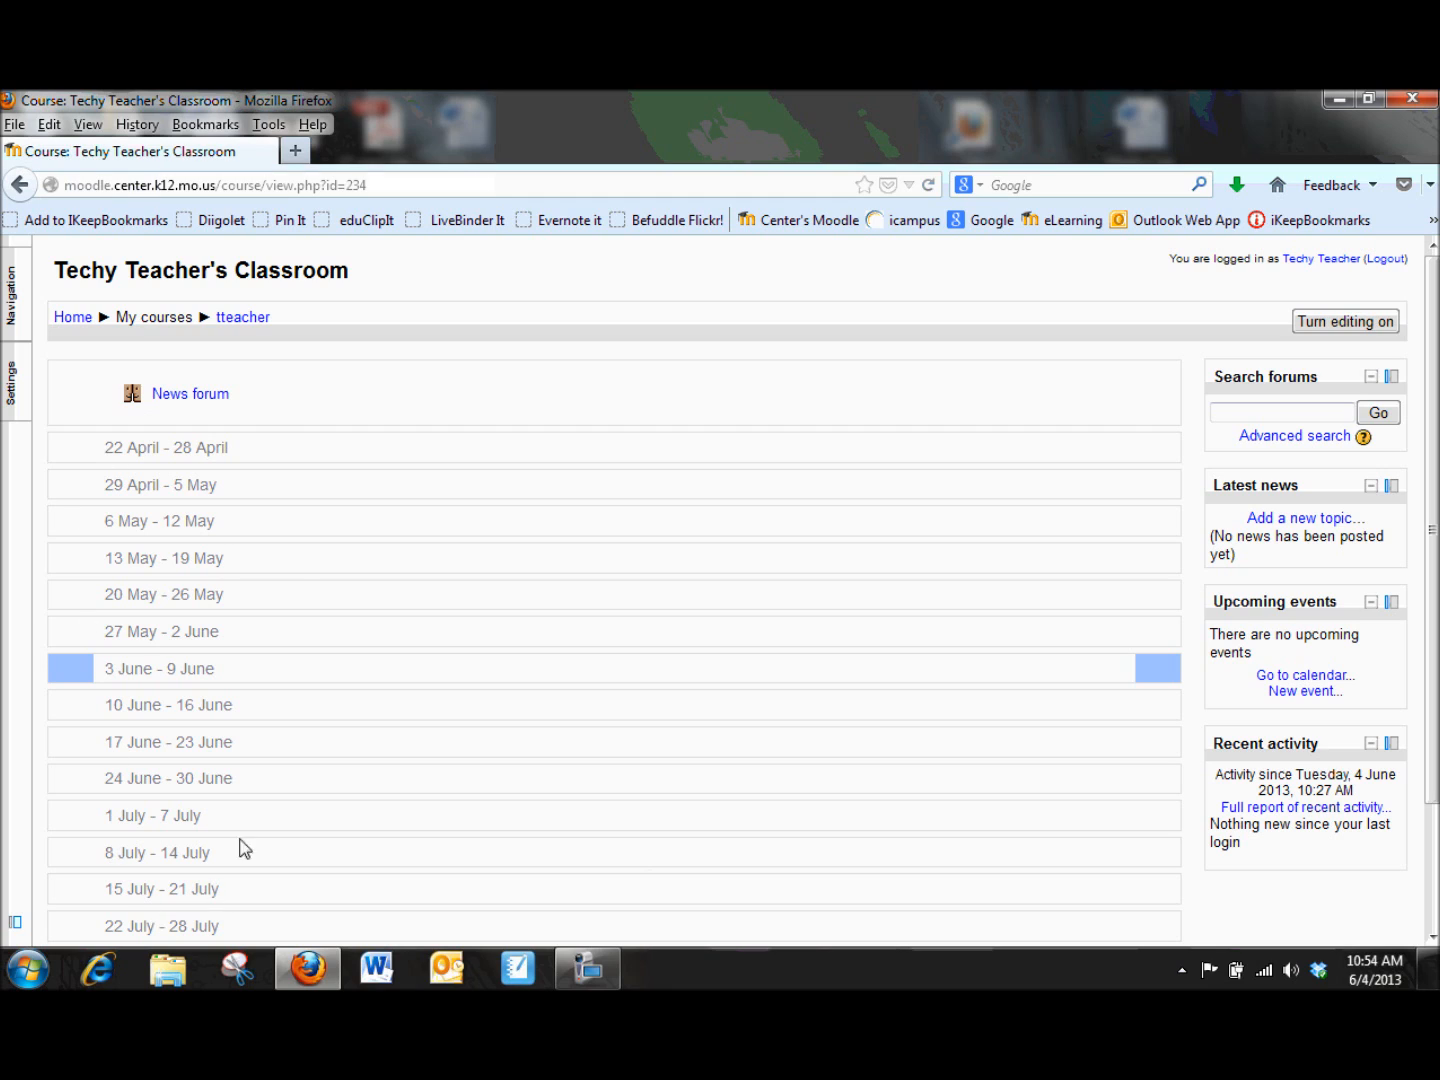
{"action": "left_click_drag", "start_coordinate": [48, 672], "coordinate": [75, 765]}
{"action": "left_click", "coordinate": [270, 816]}
- Set the course format back to Topics format, save the changes and look over the topic sections
{"action": "mouse_move", "coordinate": [14, 385]}
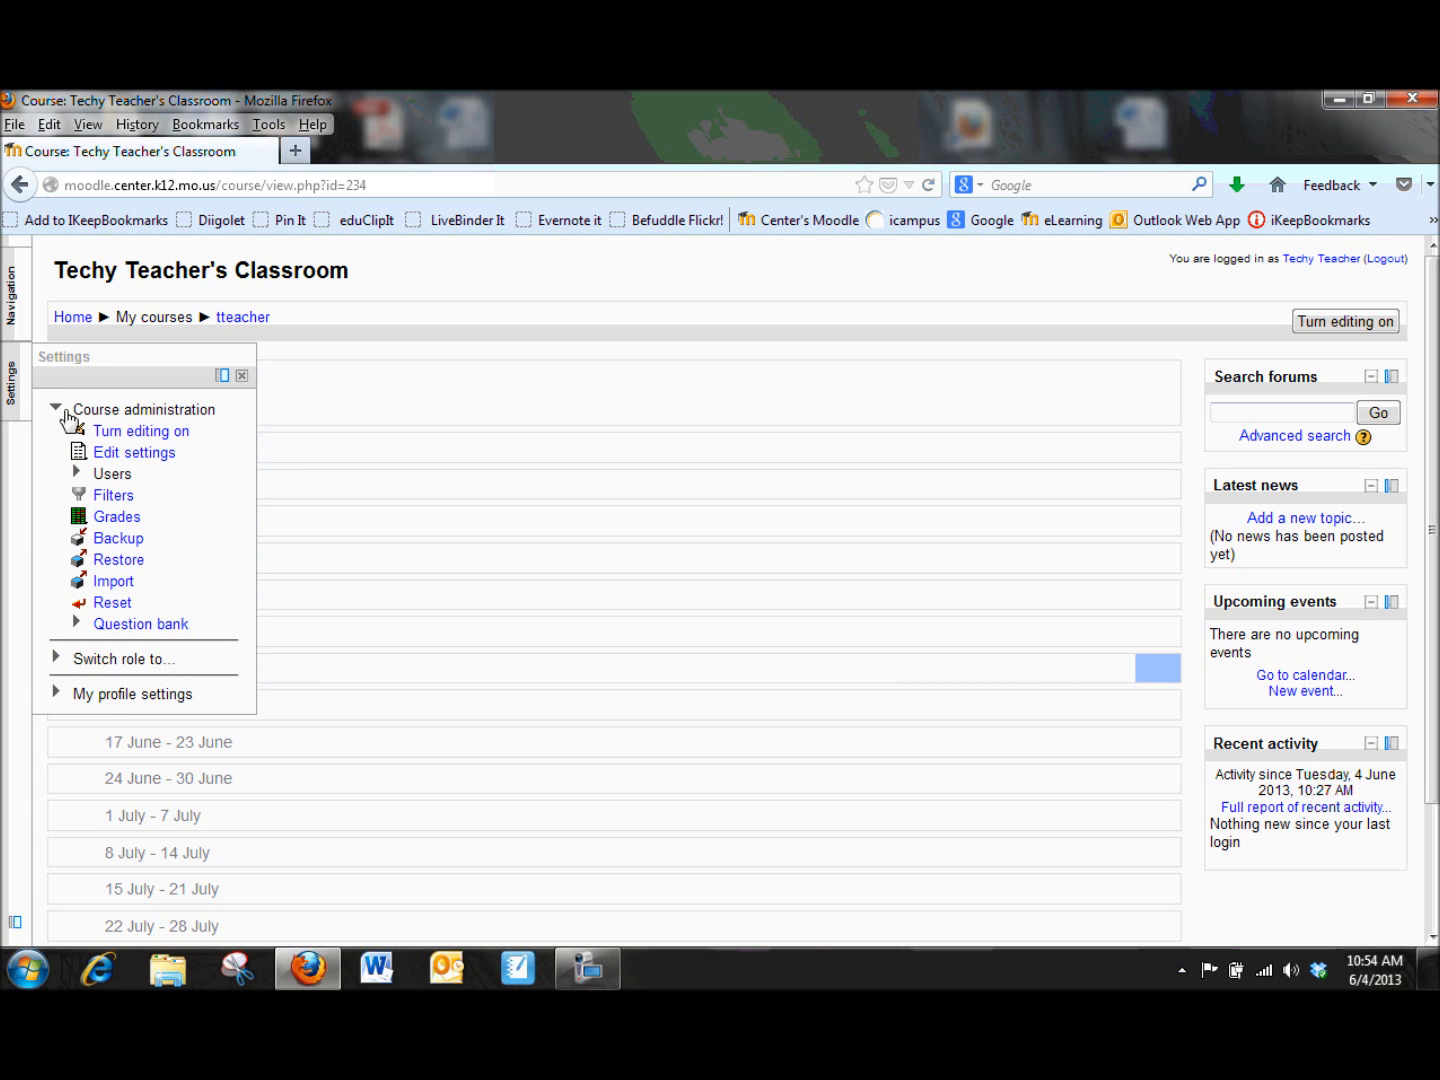
{"action": "left_click", "coordinate": [126, 455]}
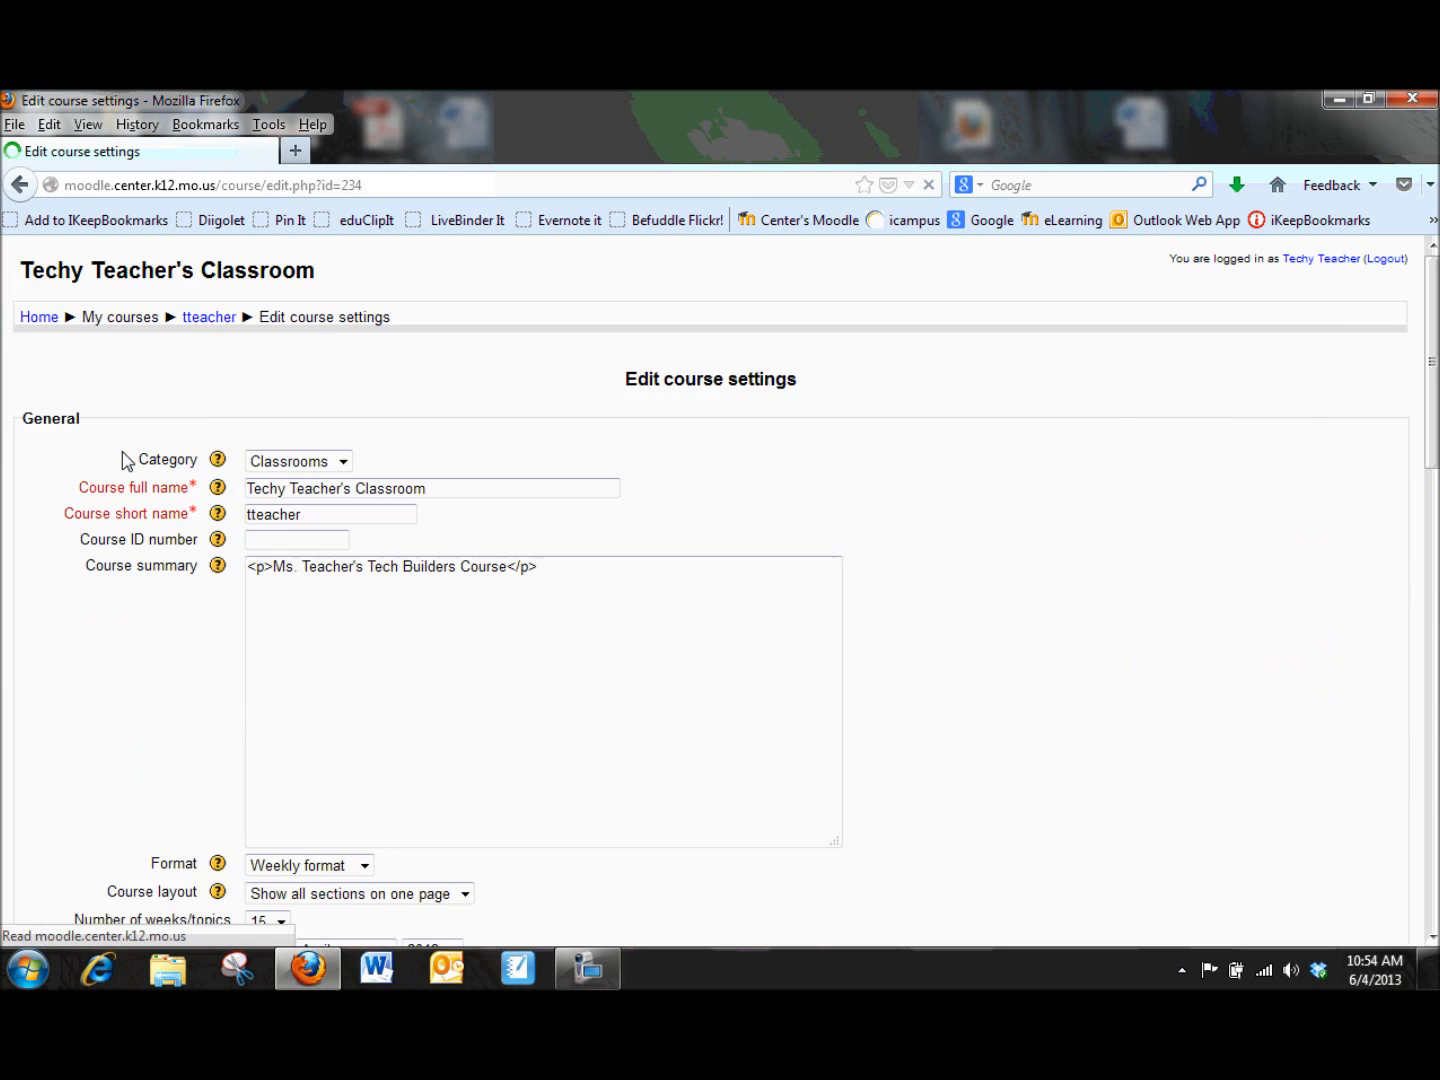
{"action": "scroll", "coordinate": [163, 560], "scroll_direction": "down", "scroll_amount": 5}
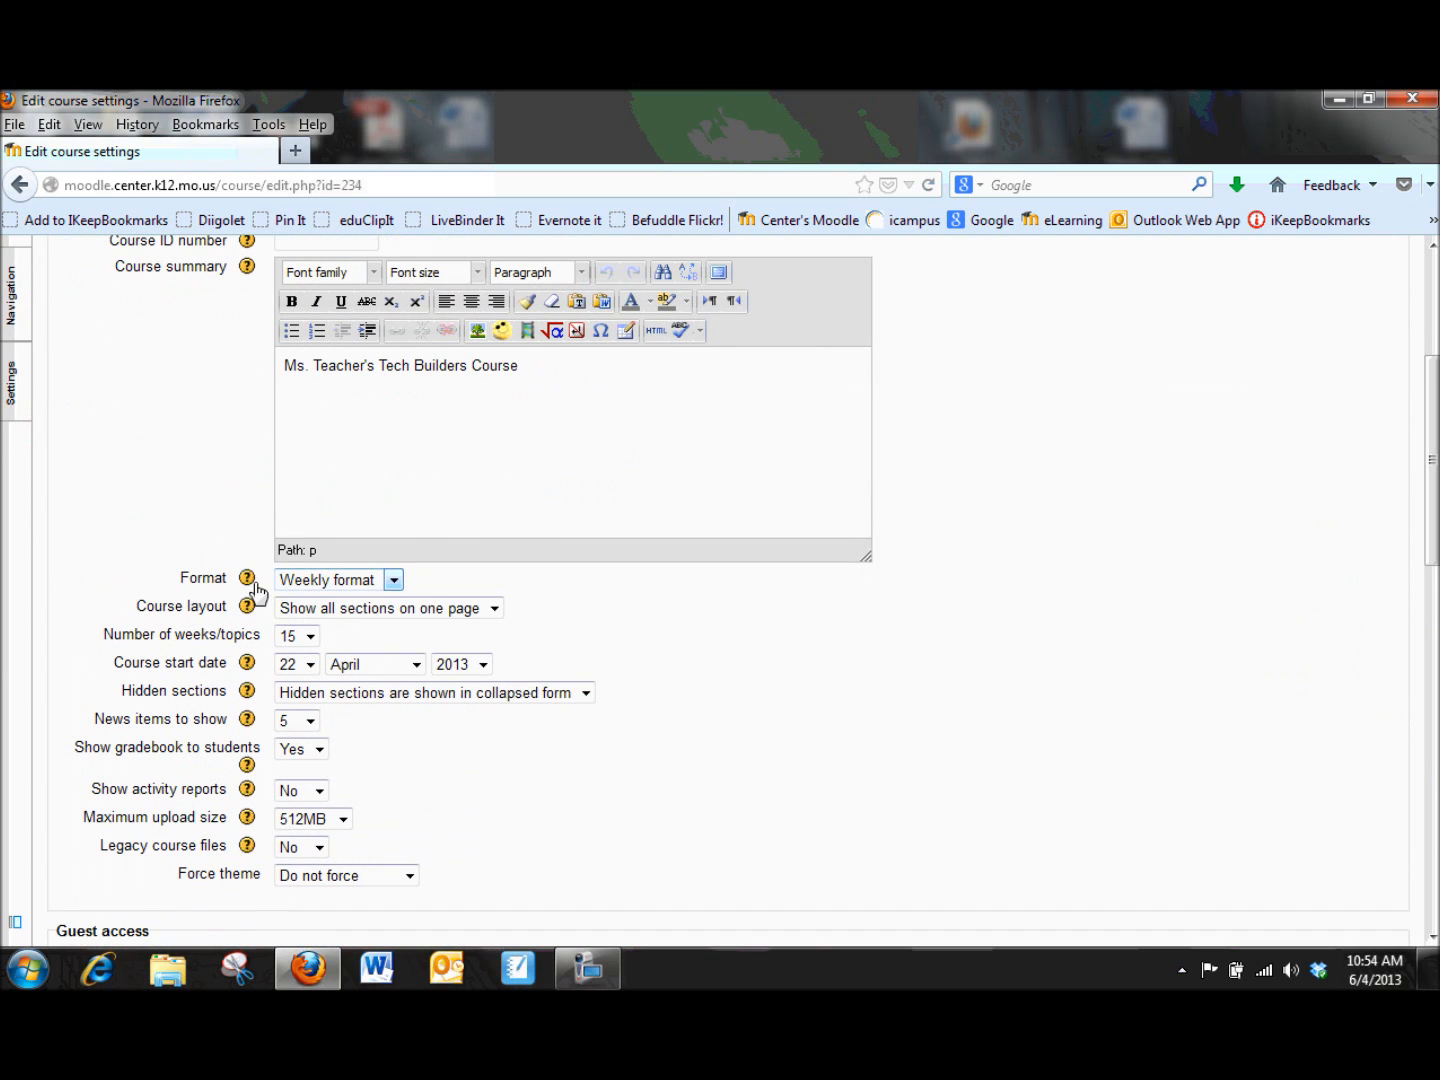
{"action": "left_click", "coordinate": [393, 580]}
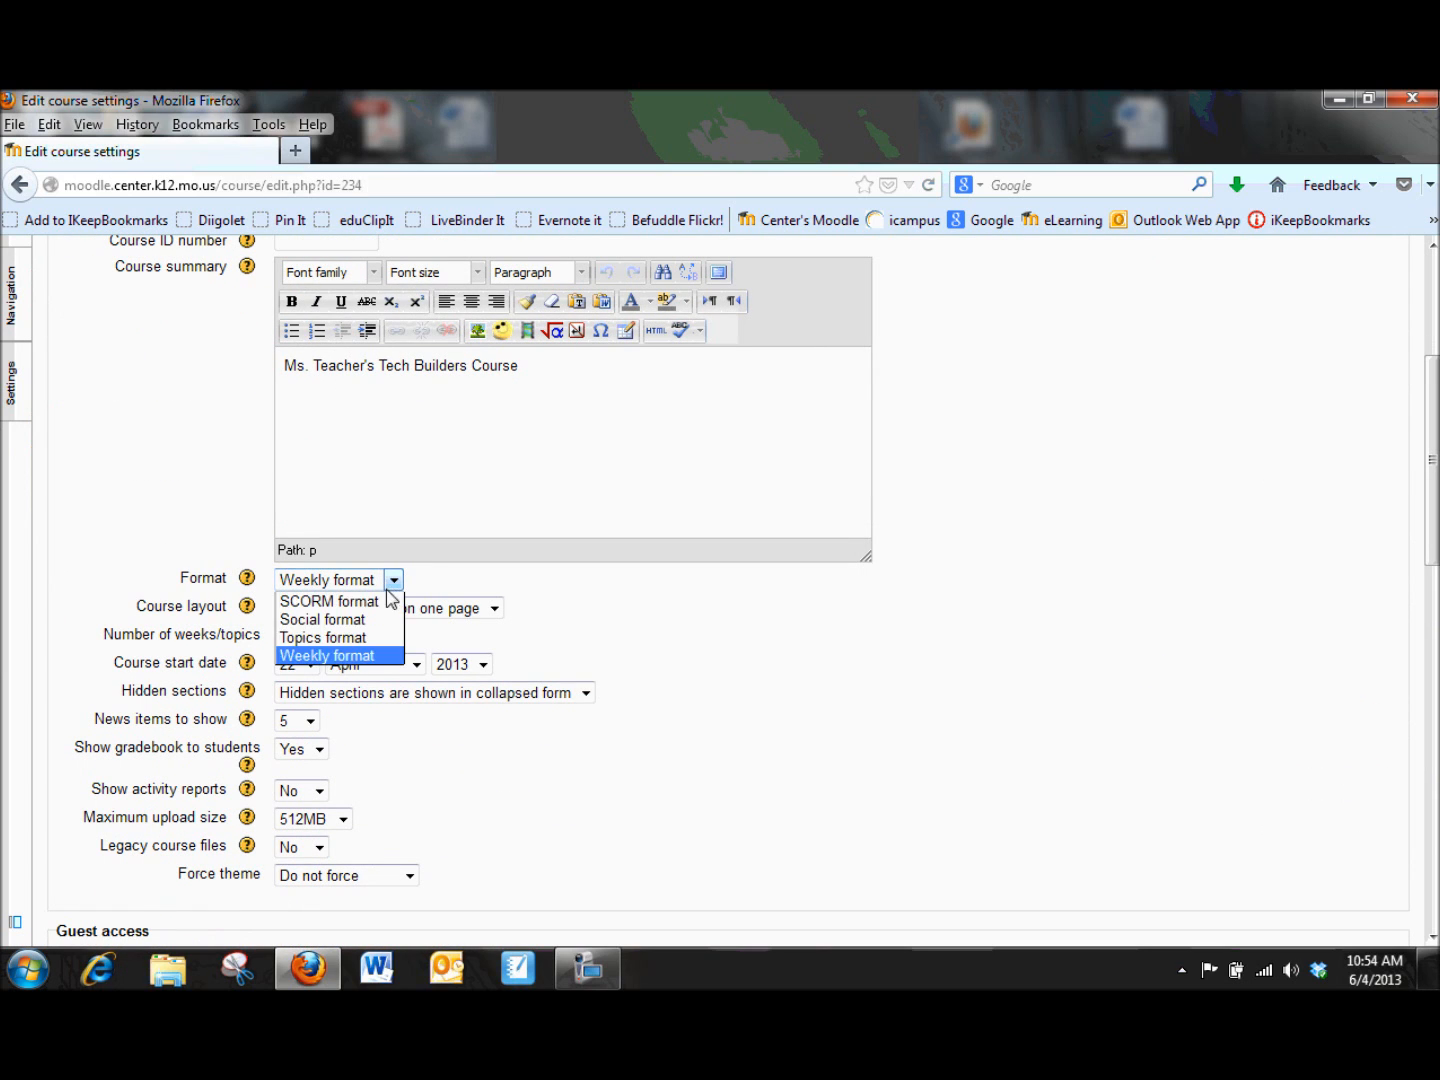
{"action": "left_click", "coordinate": [330, 634]}
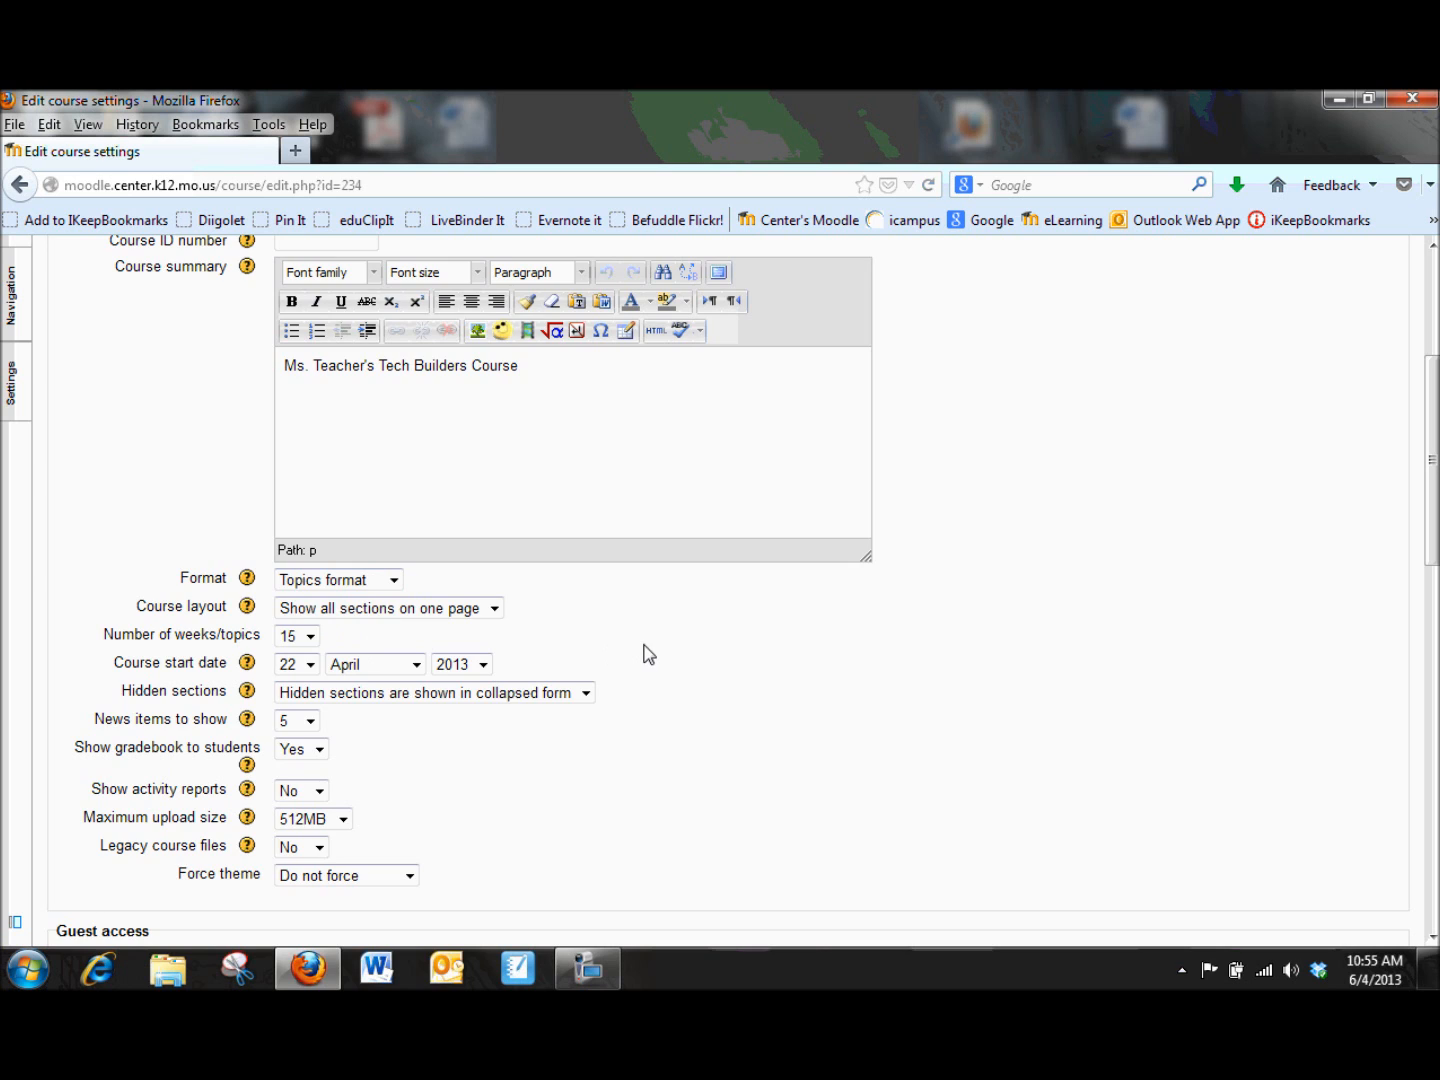
{"action": "scroll", "coordinate": [643, 652], "scroll_direction": "down", "scroll_amount": 15}
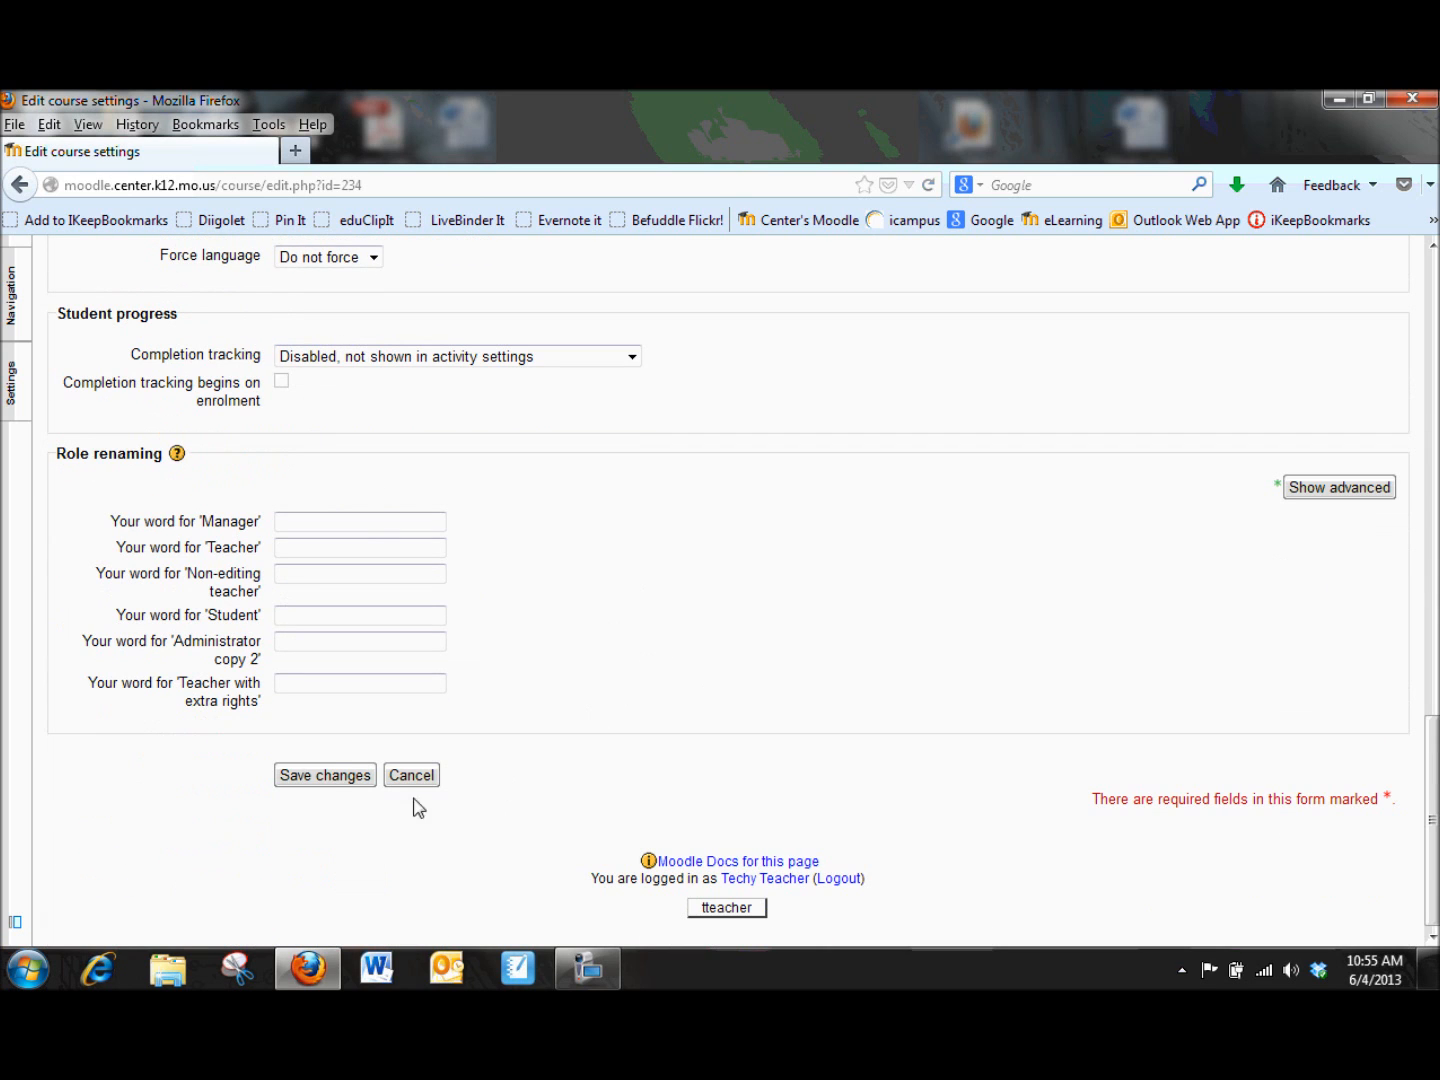
{"action": "left_click", "coordinate": [331, 778]}
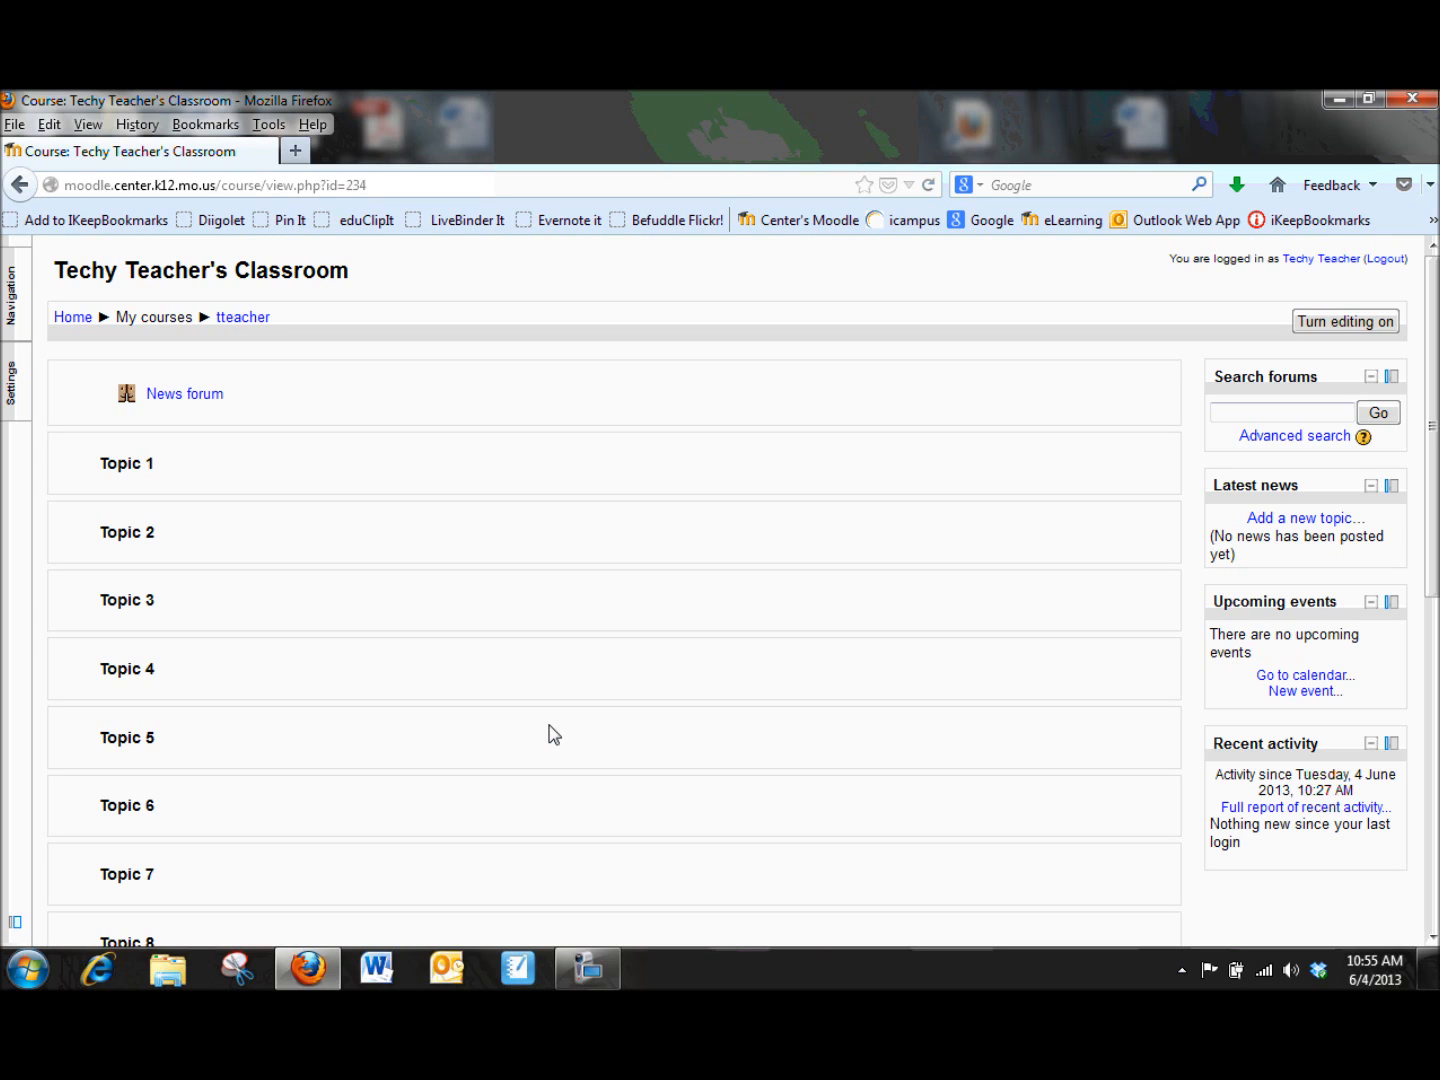
{"action": "scroll", "coordinate": [244, 775], "scroll_direction": "down", "scroll_amount": 10}
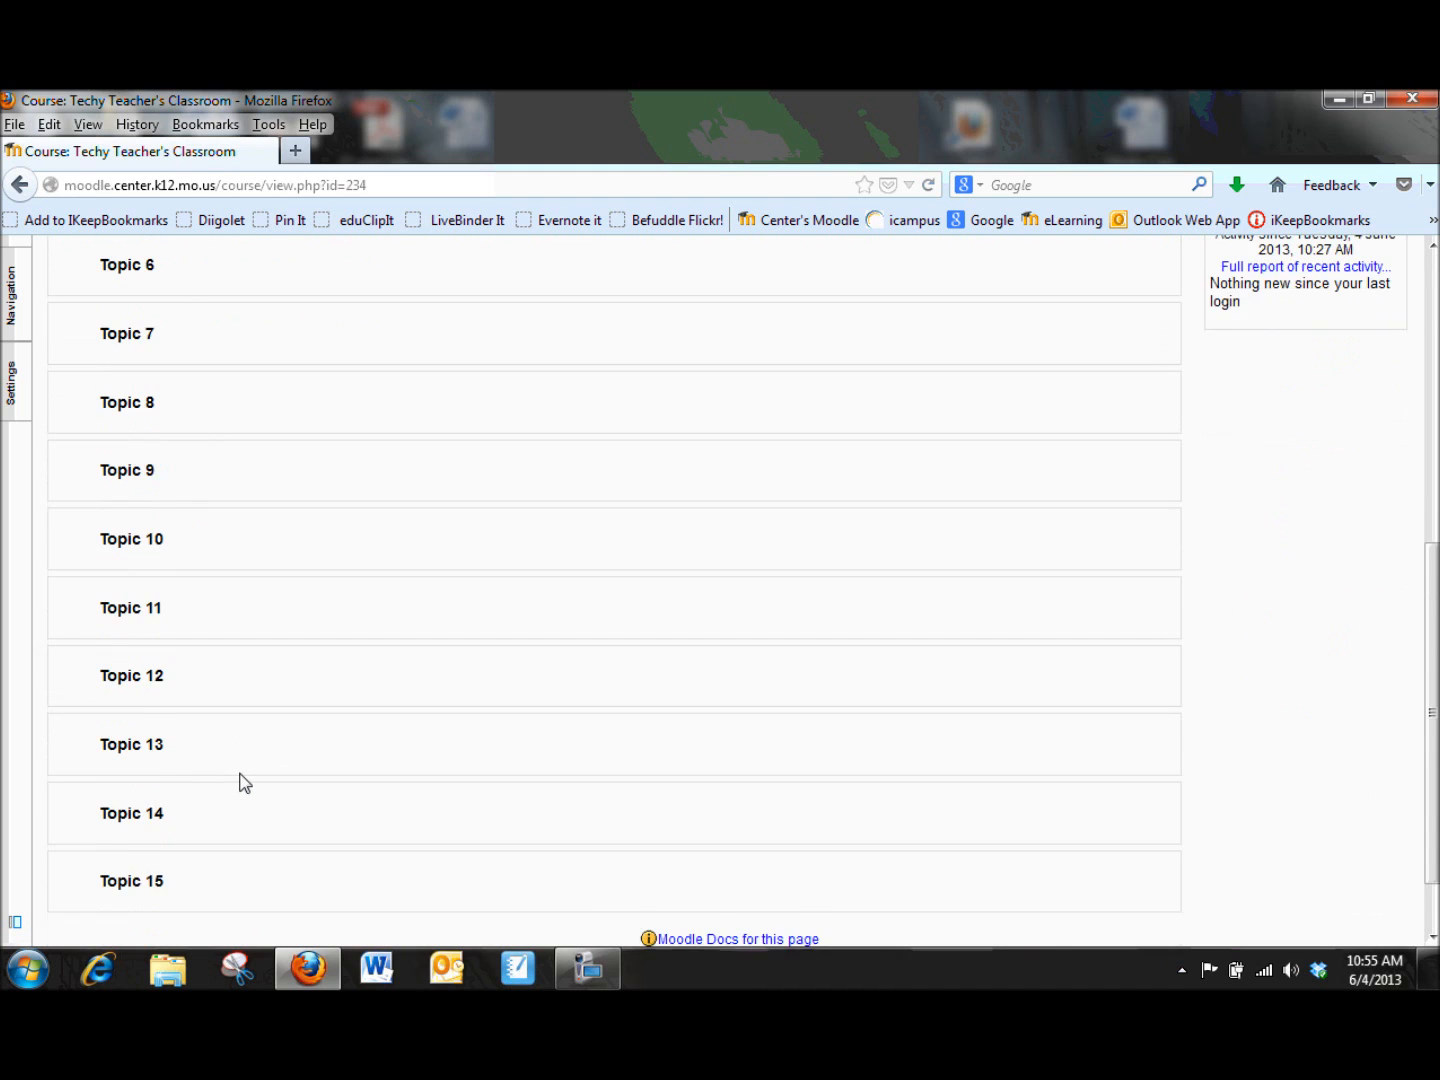
{"action": "scroll", "coordinate": [244, 783], "scroll_direction": "up", "scroll_amount": 10}
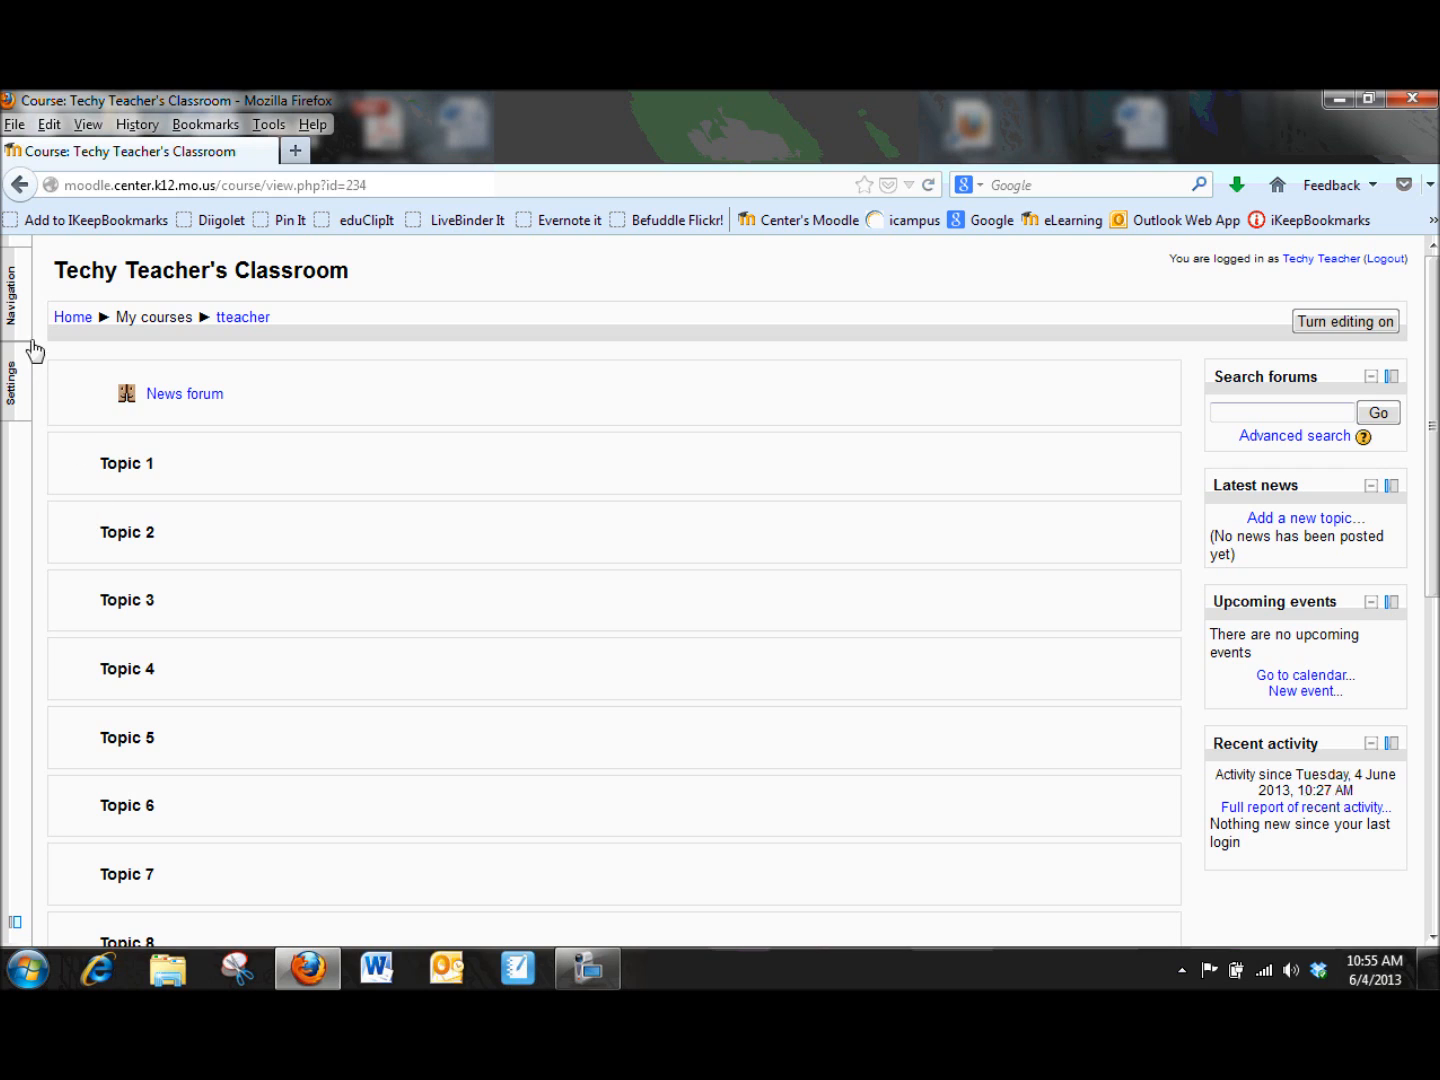
- Open the course's settings for editing and keep the number of weeks/topics at 15 with the Topics format
{"action": "left_click", "coordinate": [13, 388]}
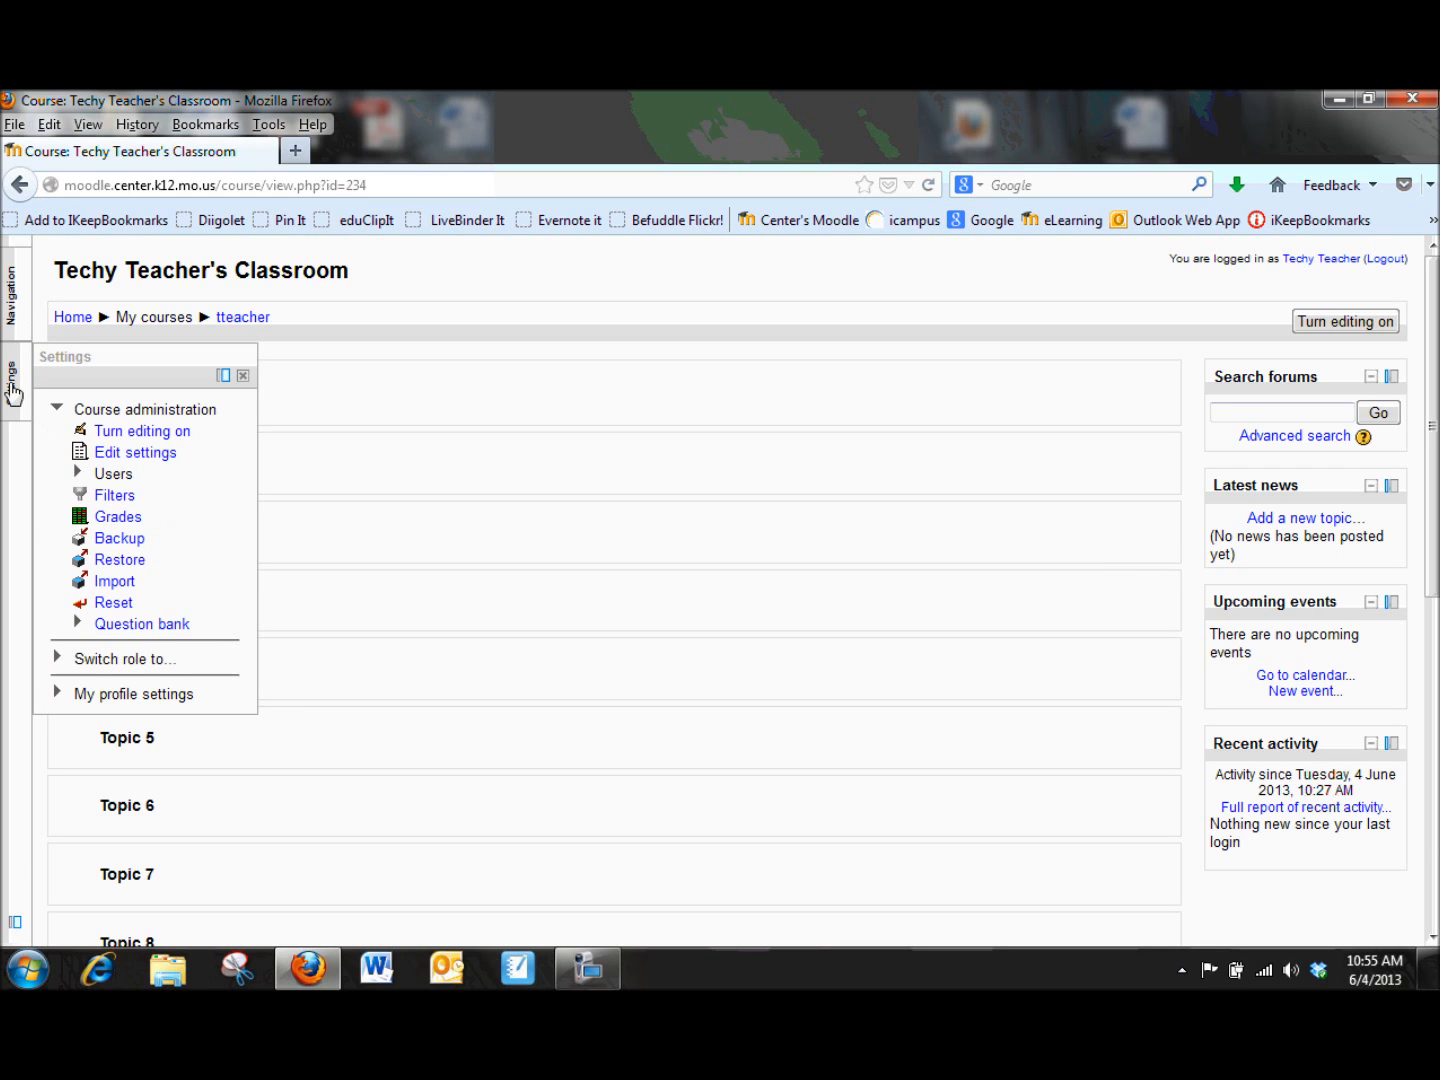
{"action": "left_click", "coordinate": [130, 458]}
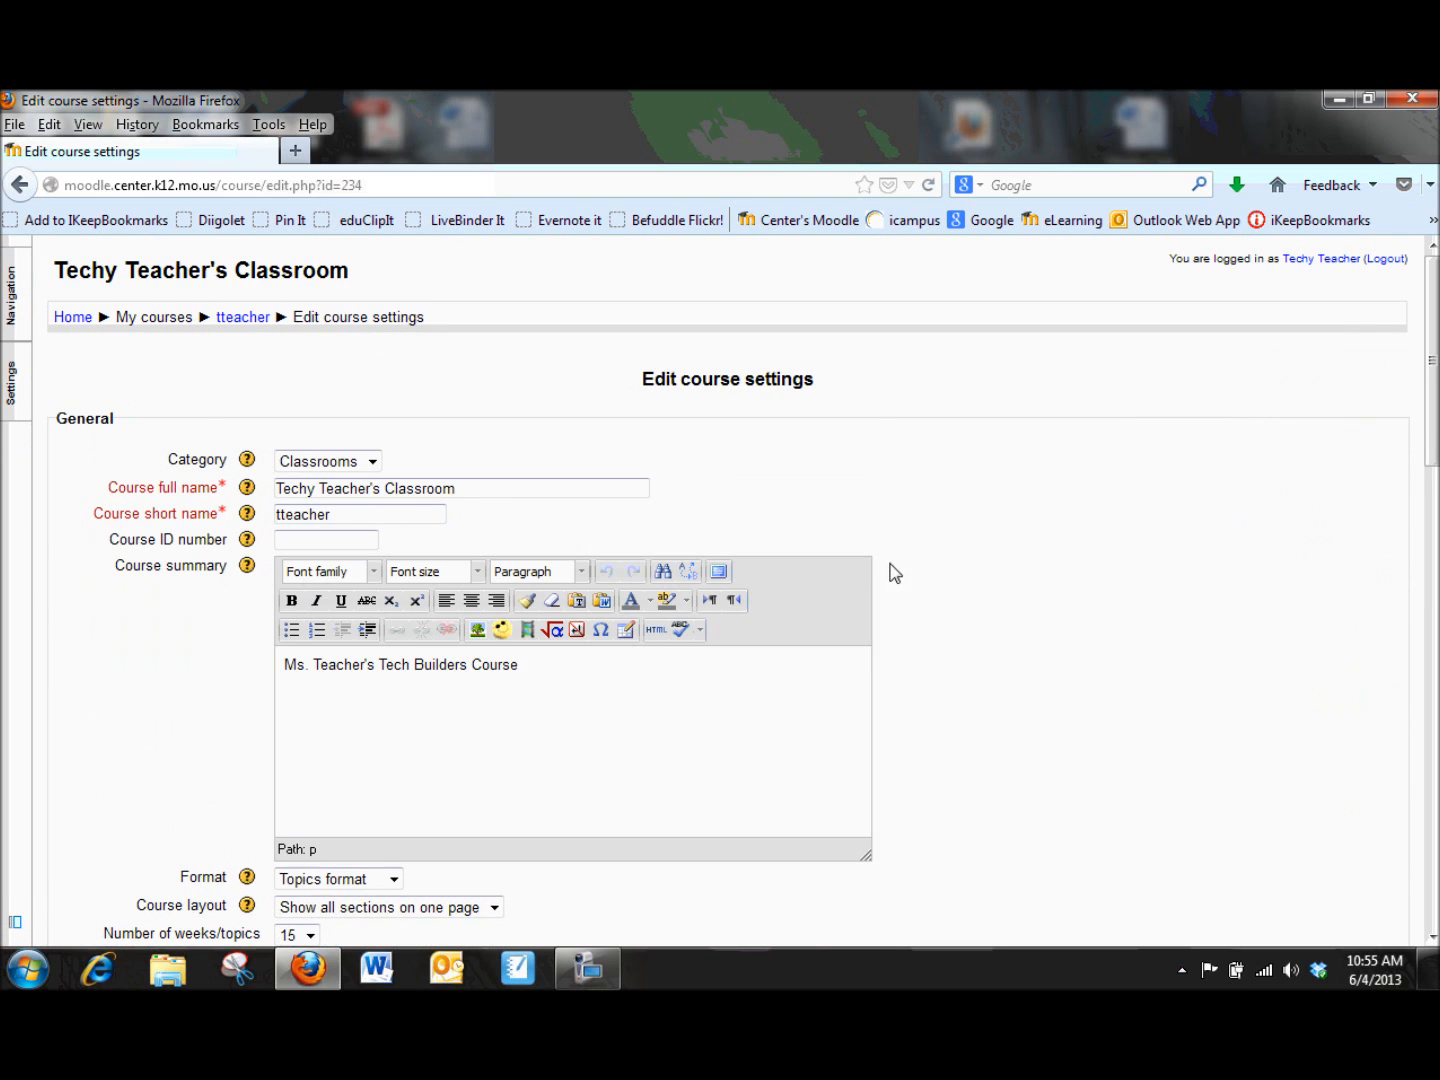
{"action": "scroll", "coordinate": [920, 578], "scroll_direction": "down", "scroll_amount": 5}
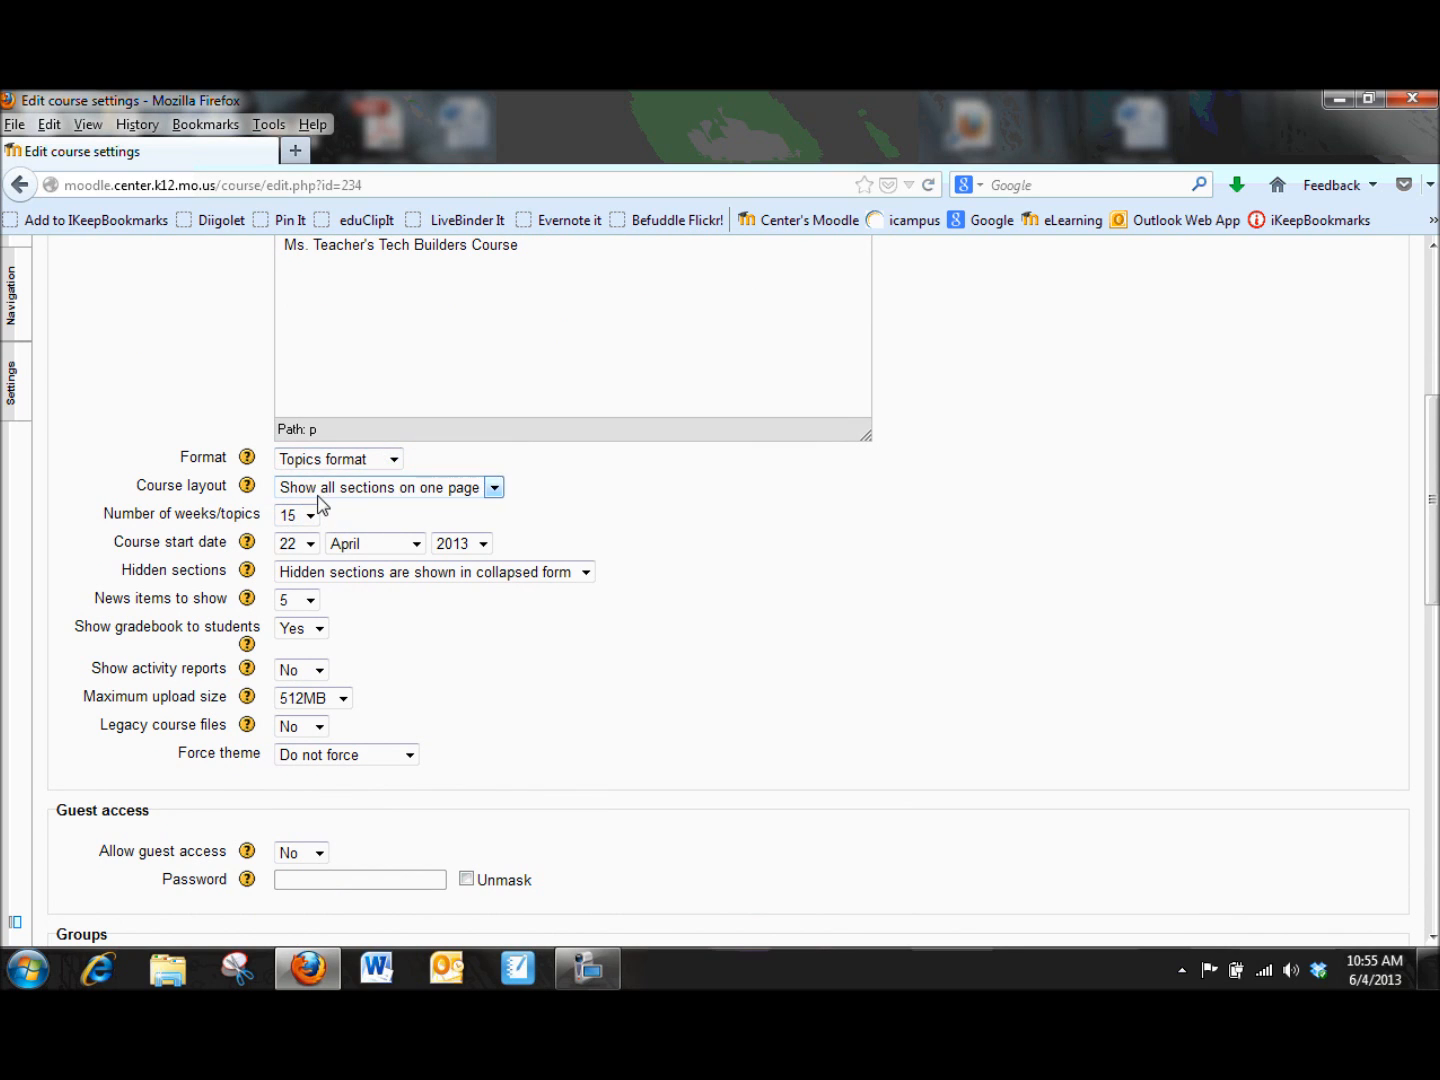
{"action": "scroll", "coordinate": [652, 676], "scroll_direction": "down", "scroll_amount": 2}
{"action": "scroll", "coordinate": [650, 669], "scroll_direction": "down", "scroll_amount": 2}
{"action": "scroll", "coordinate": [650, 669], "scroll_direction": "up", "scroll_amount": 1}
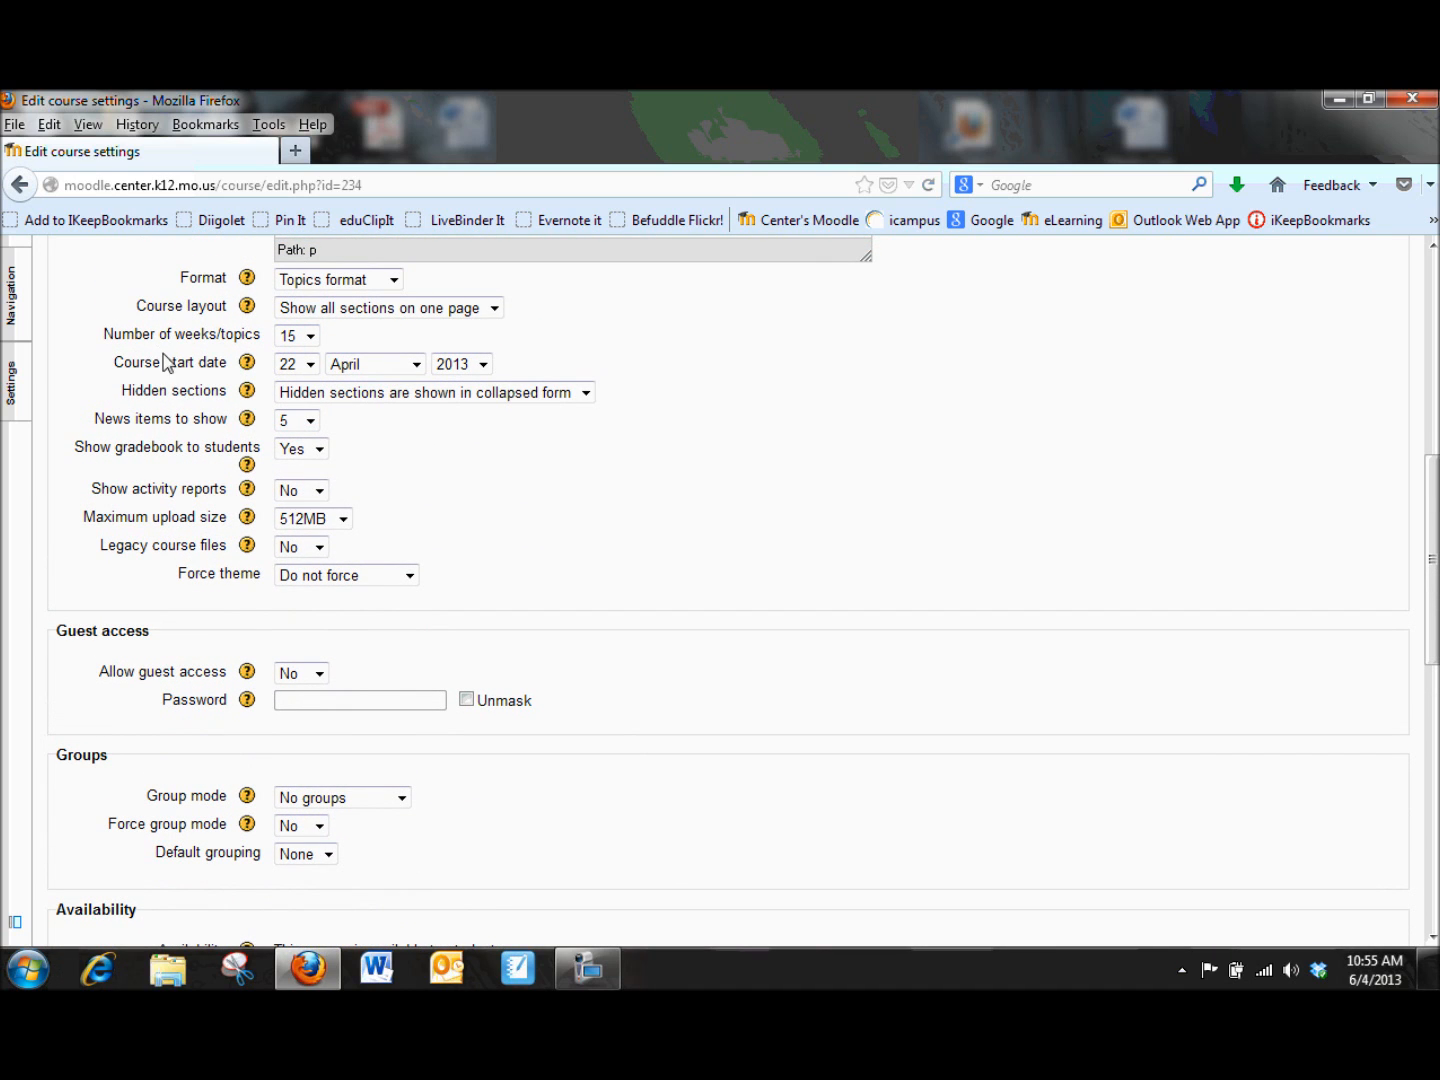
{"action": "left_click", "coordinate": [311, 337]}
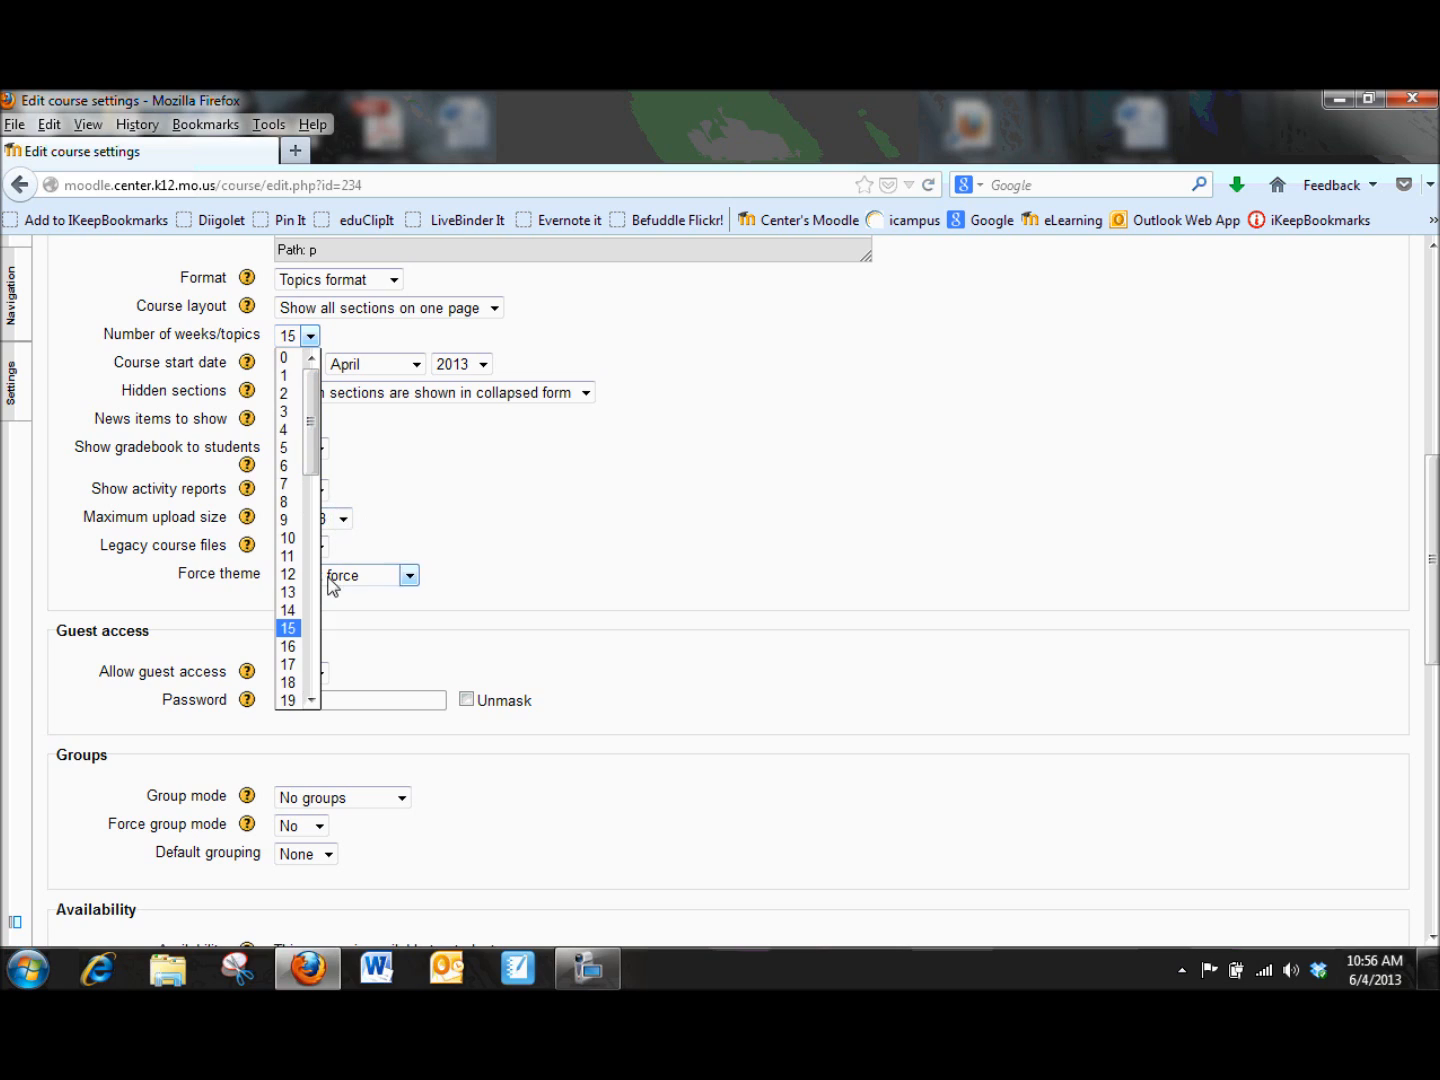
{"action": "left_click", "coordinate": [297, 630]}
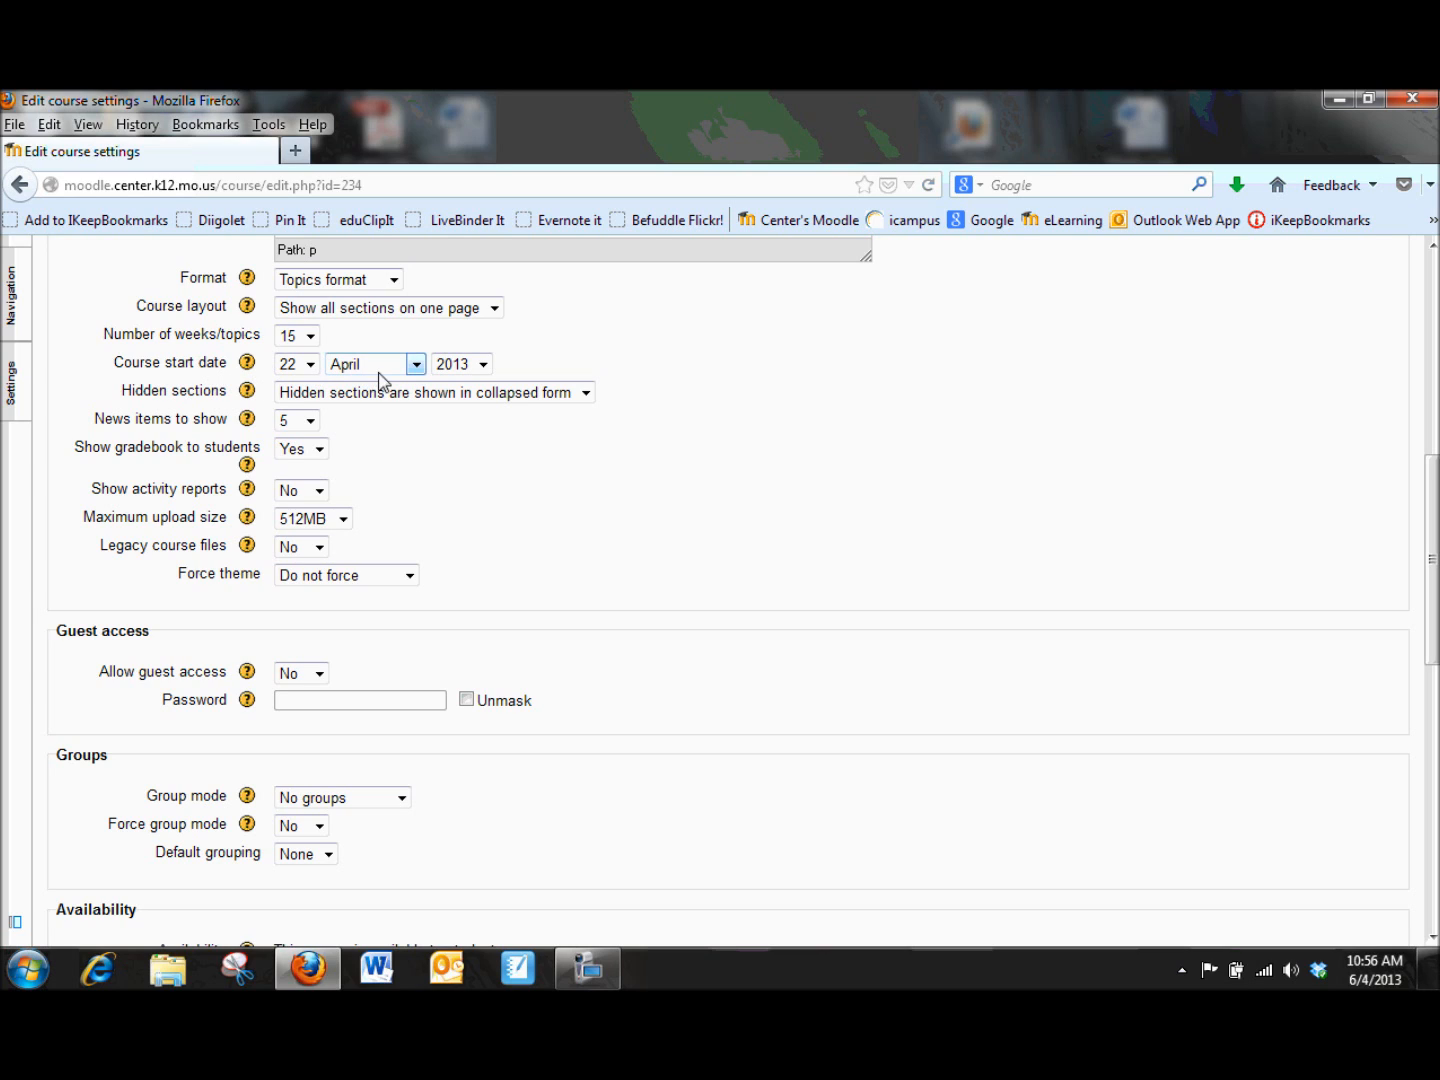
{"action": "left_click", "coordinate": [393, 281]}
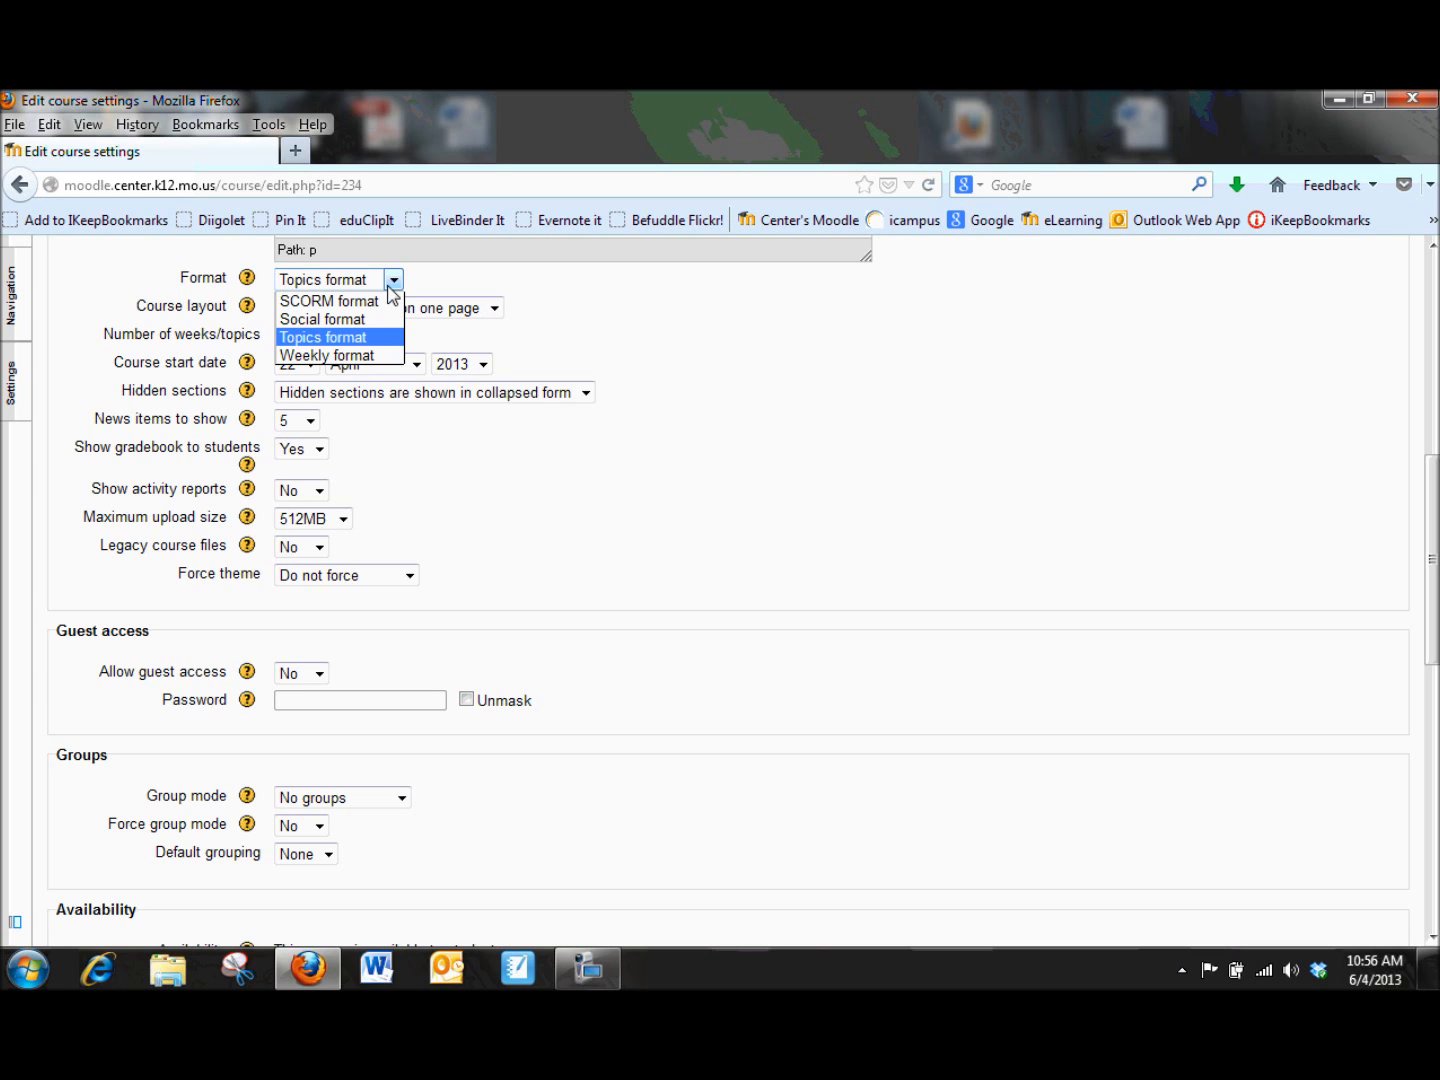
{"action": "left_click", "coordinate": [425, 282]}
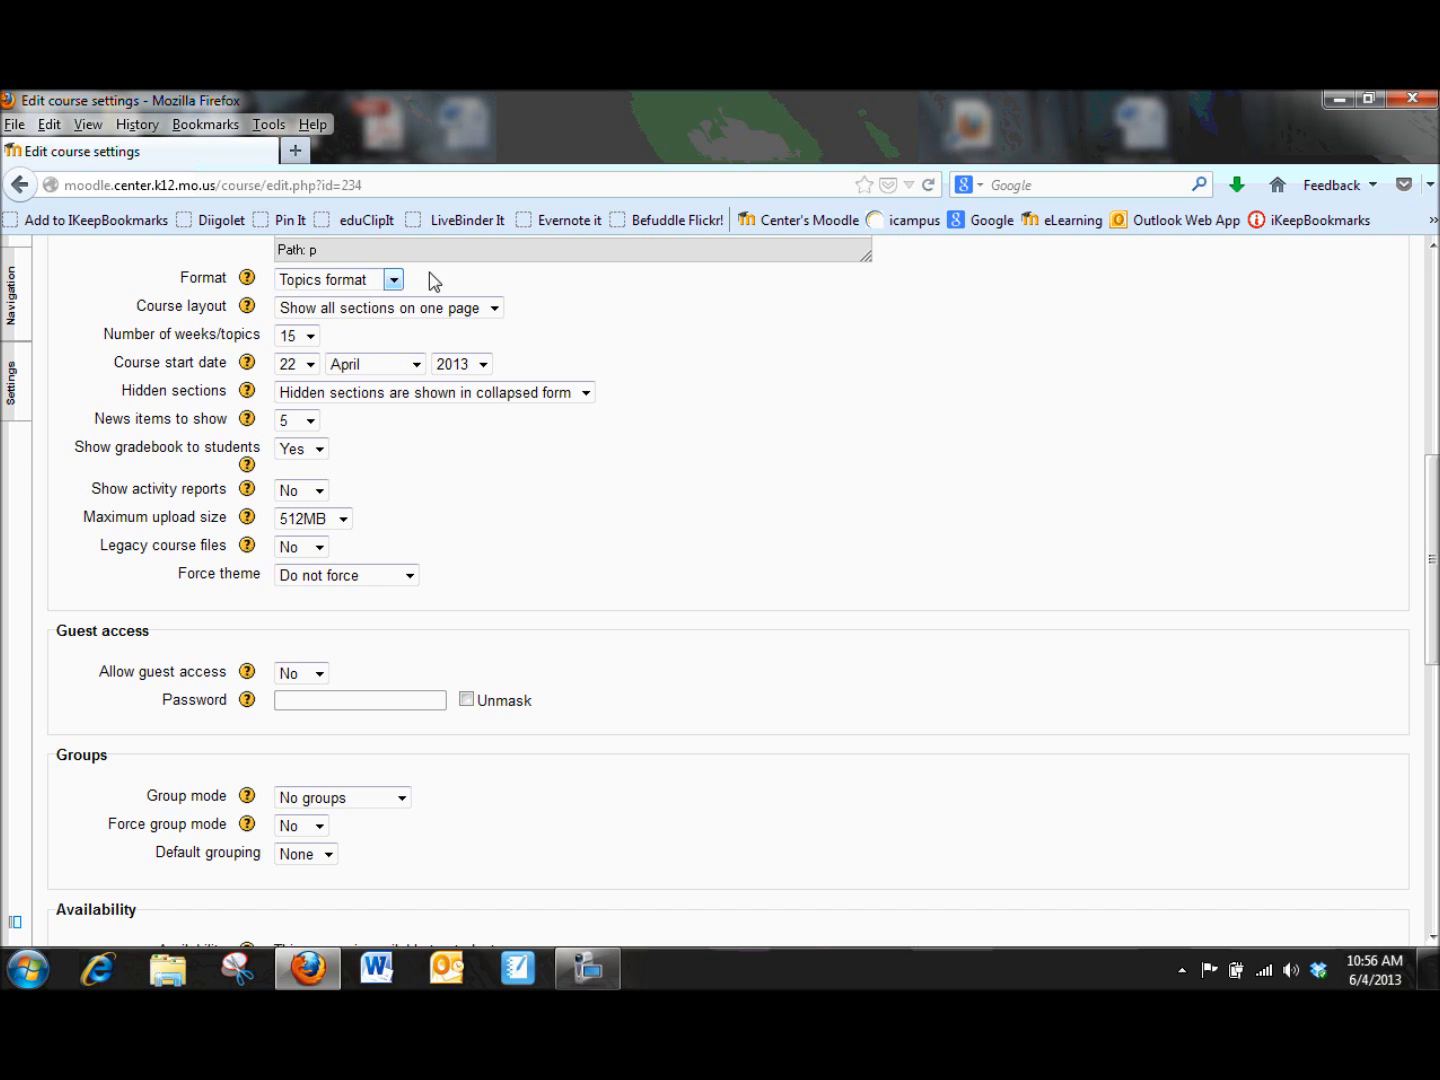
- Set the course start date to 4 June 2013
{"action": "left_click", "coordinate": [415, 367]}
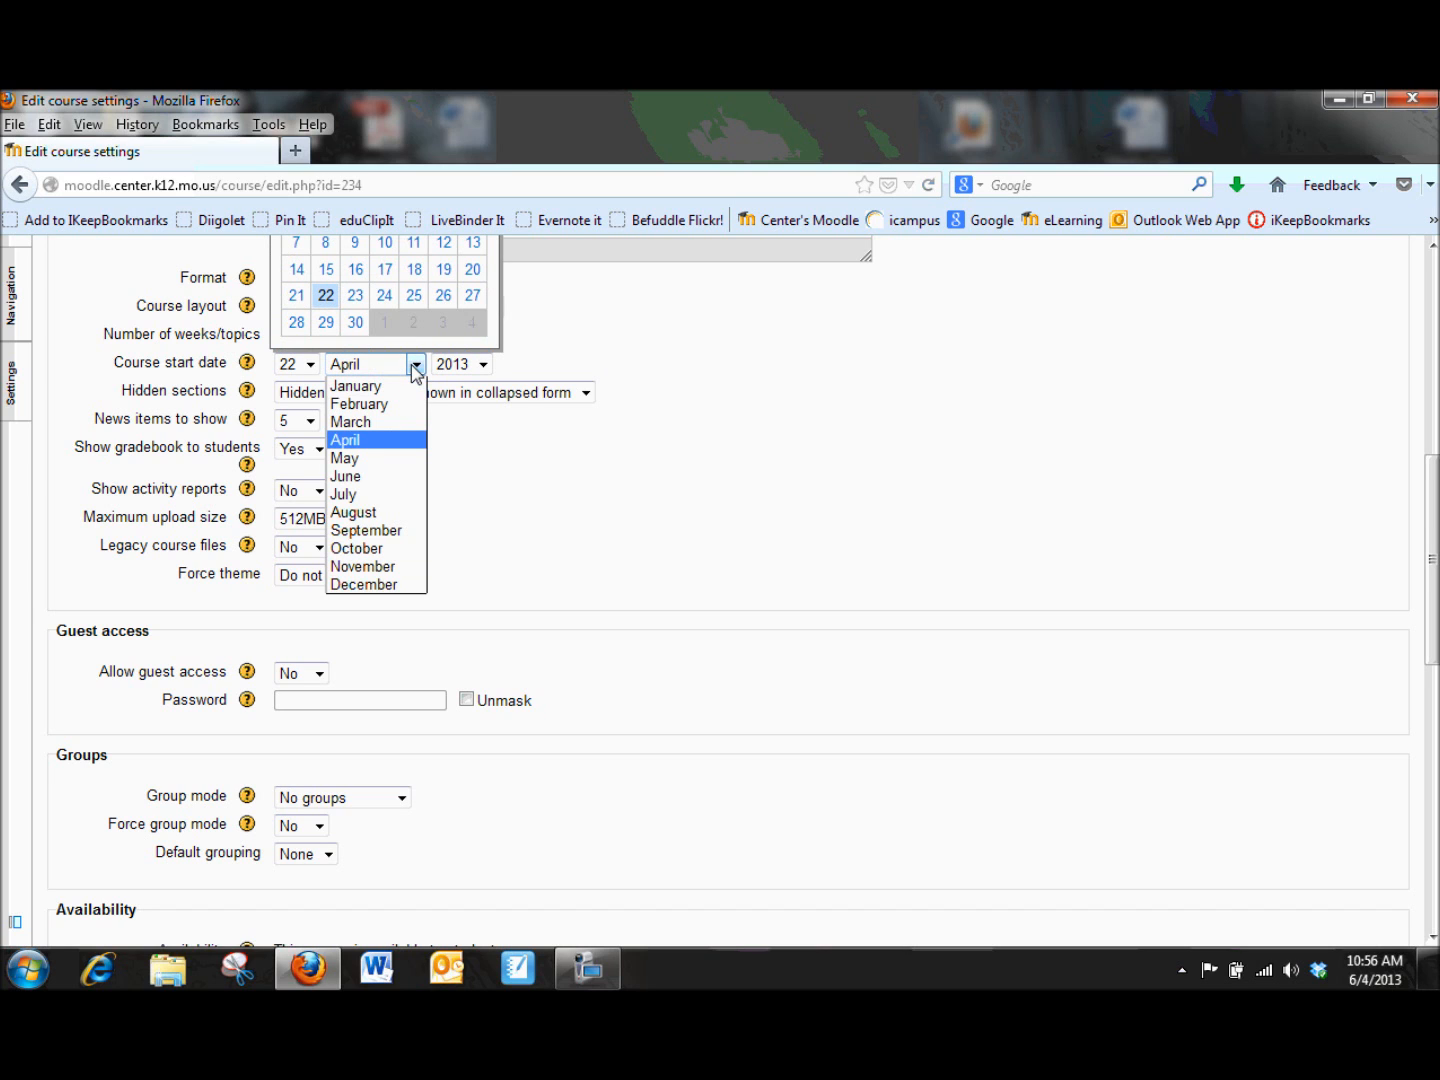
{"action": "left_click", "coordinate": [415, 367]}
{"action": "scroll", "coordinate": [415, 400], "scroll_direction": "up", "scroll_amount": 3}
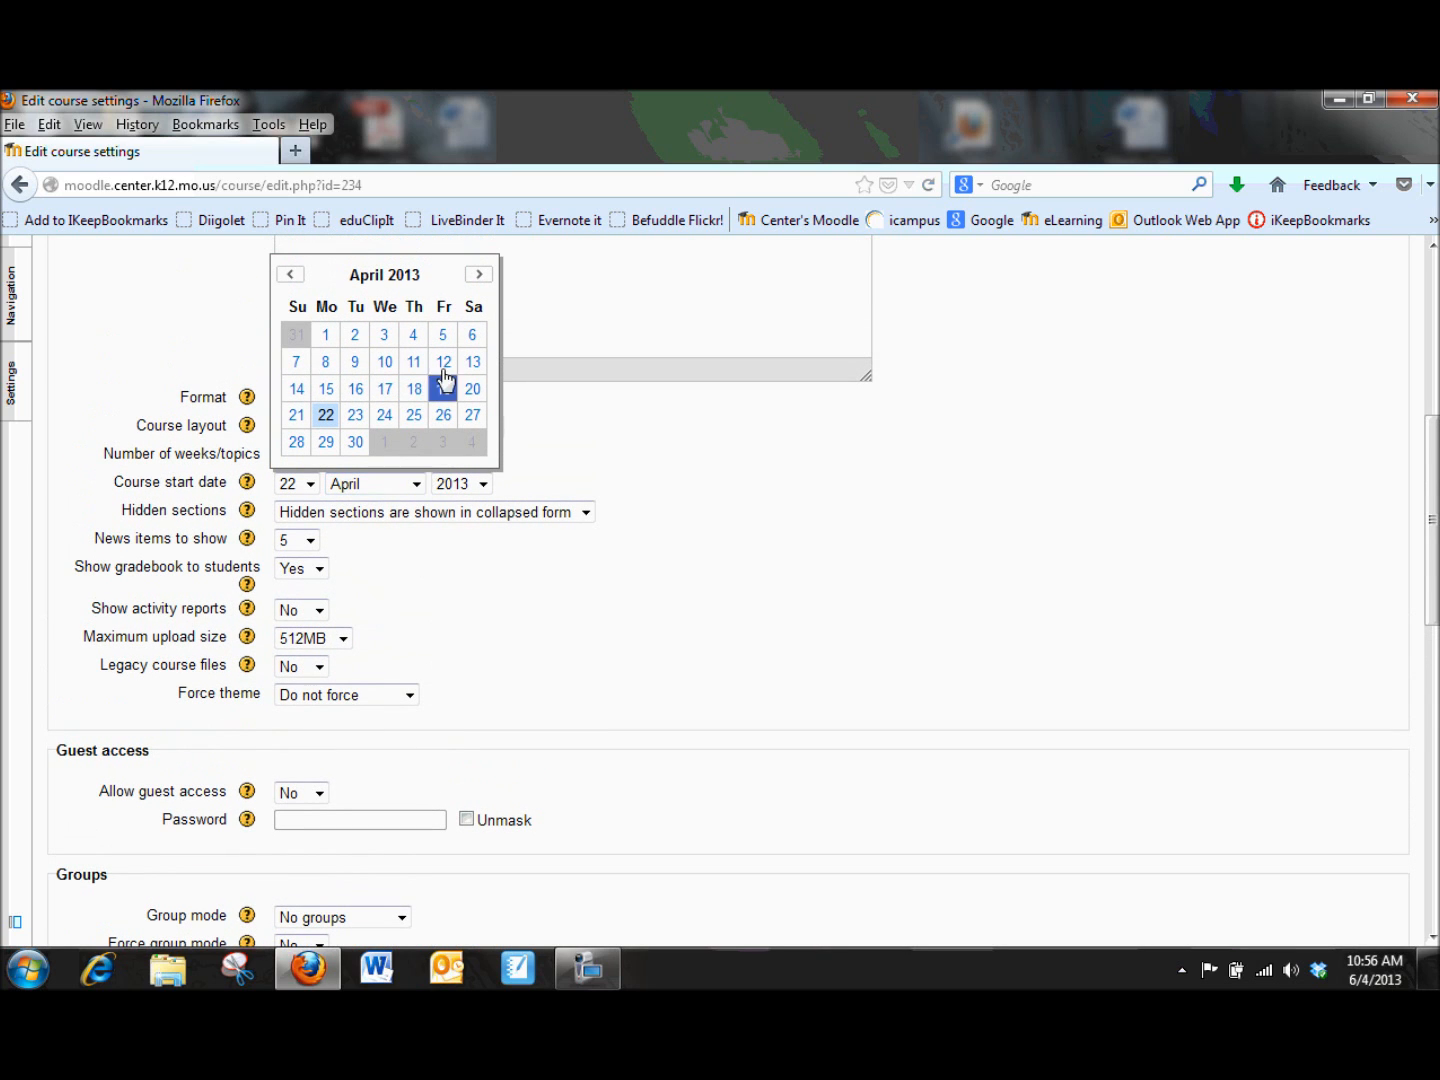
{"action": "left_click", "coordinate": [477, 278]}
{"action": "left_click", "coordinate": [477, 278]}
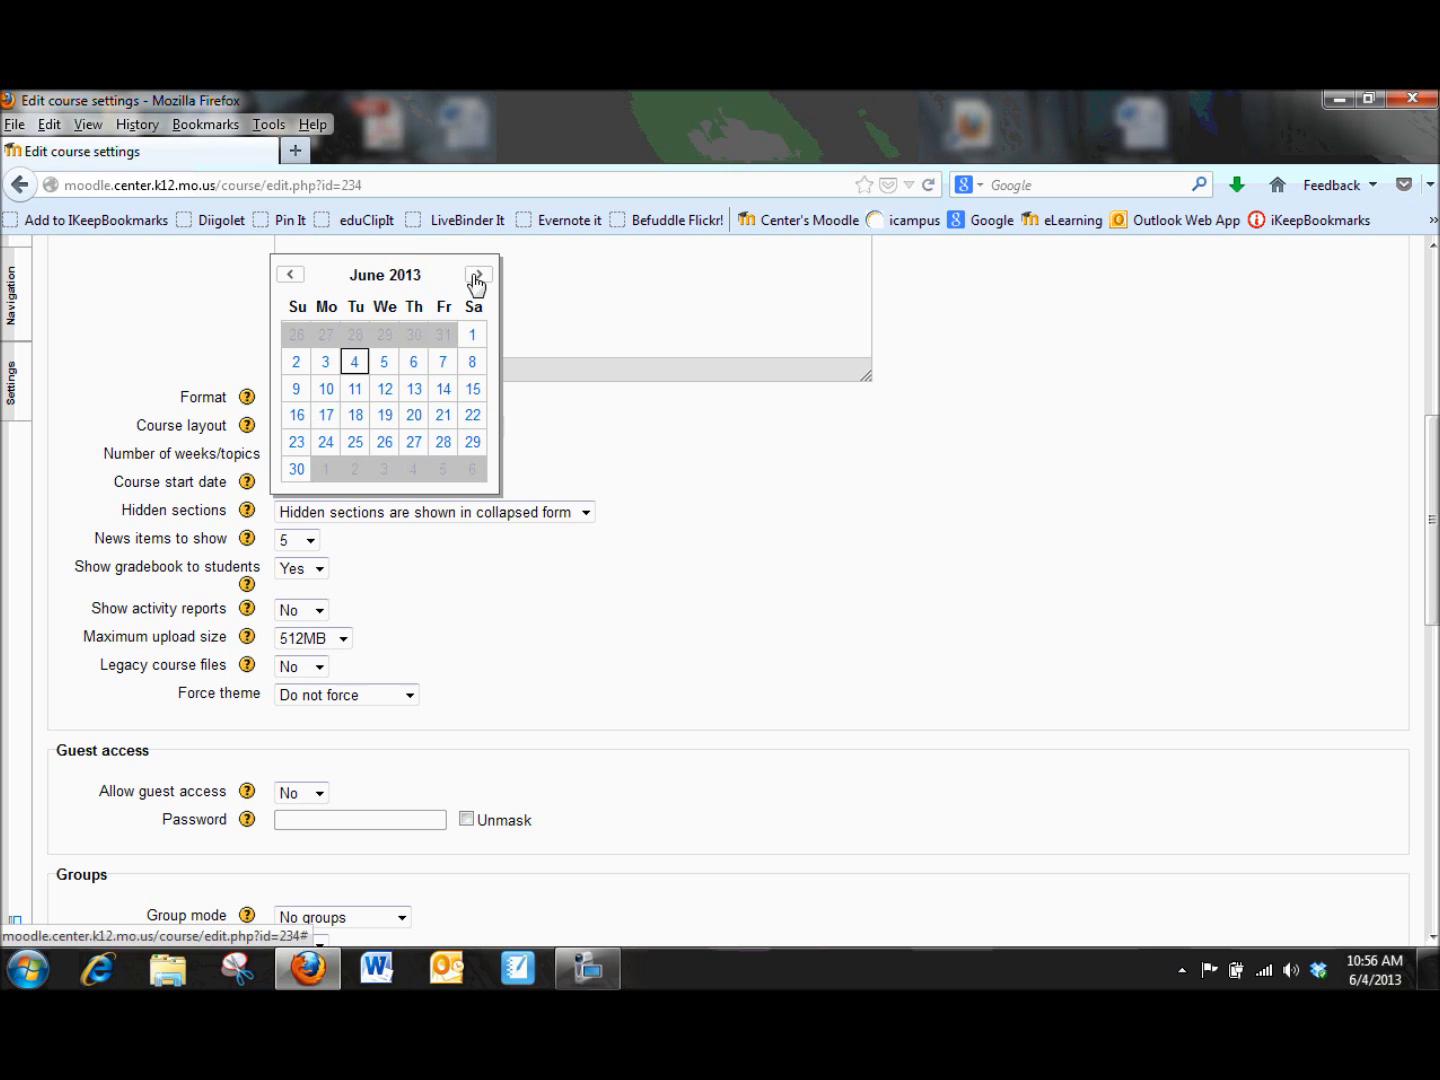
{"action": "left_click", "coordinate": [355, 366]}
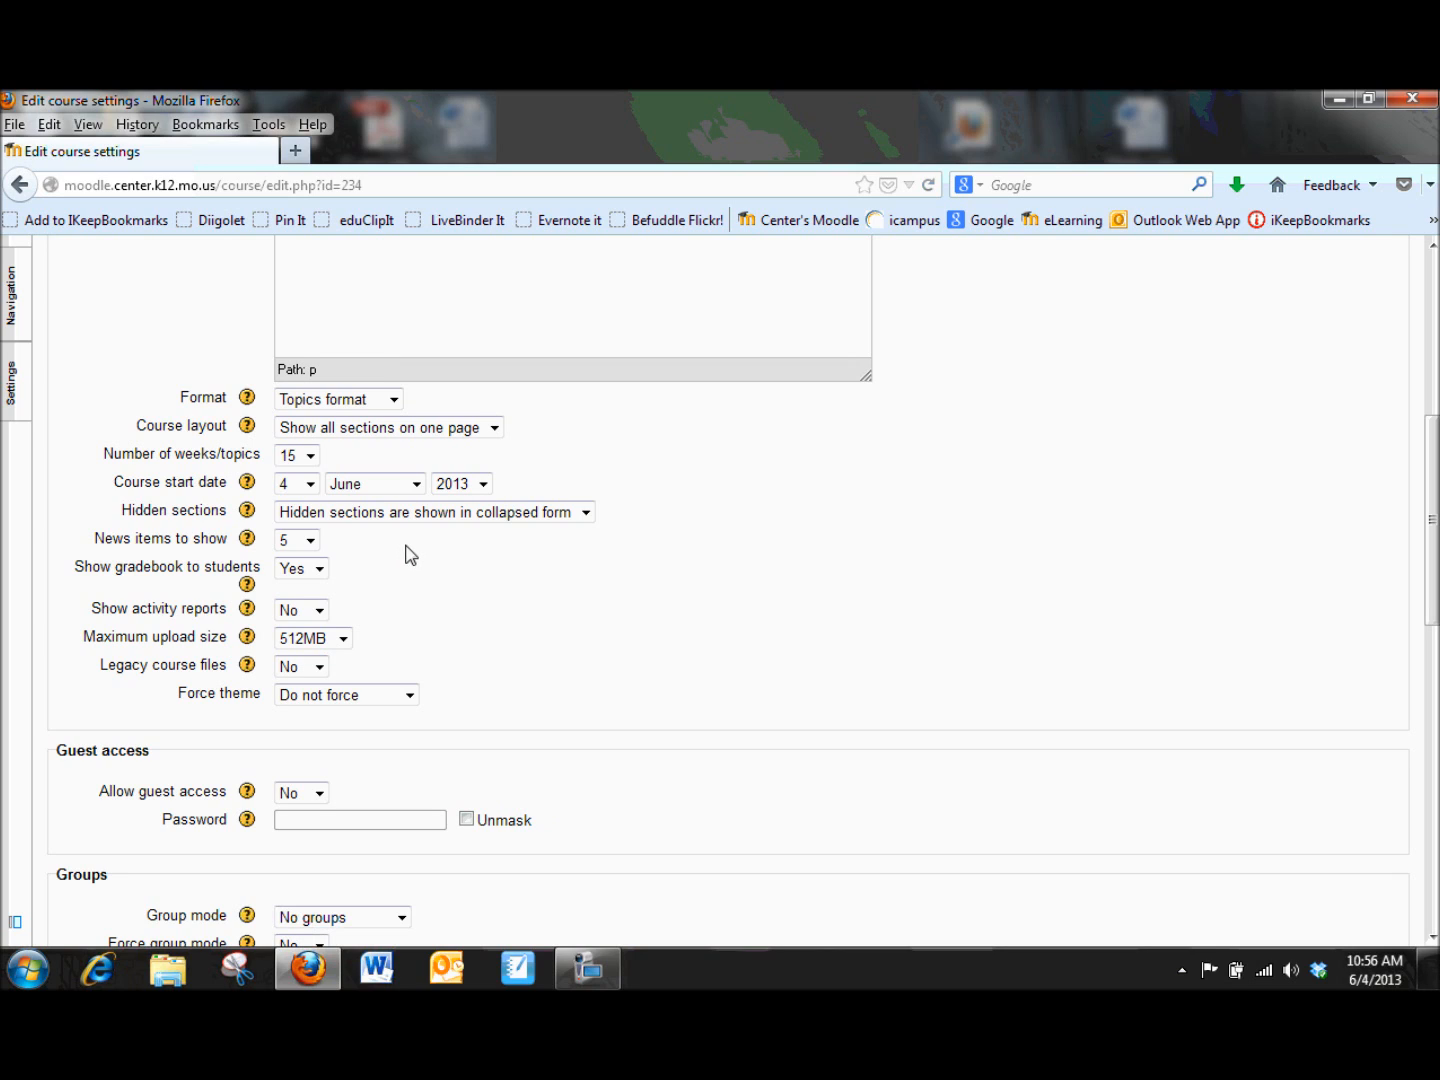
- Examine the available options for the course's maximum upload size
{"action": "left_click", "coordinate": [157, 570]}
{"action": "left_click", "coordinate": [342, 642]}
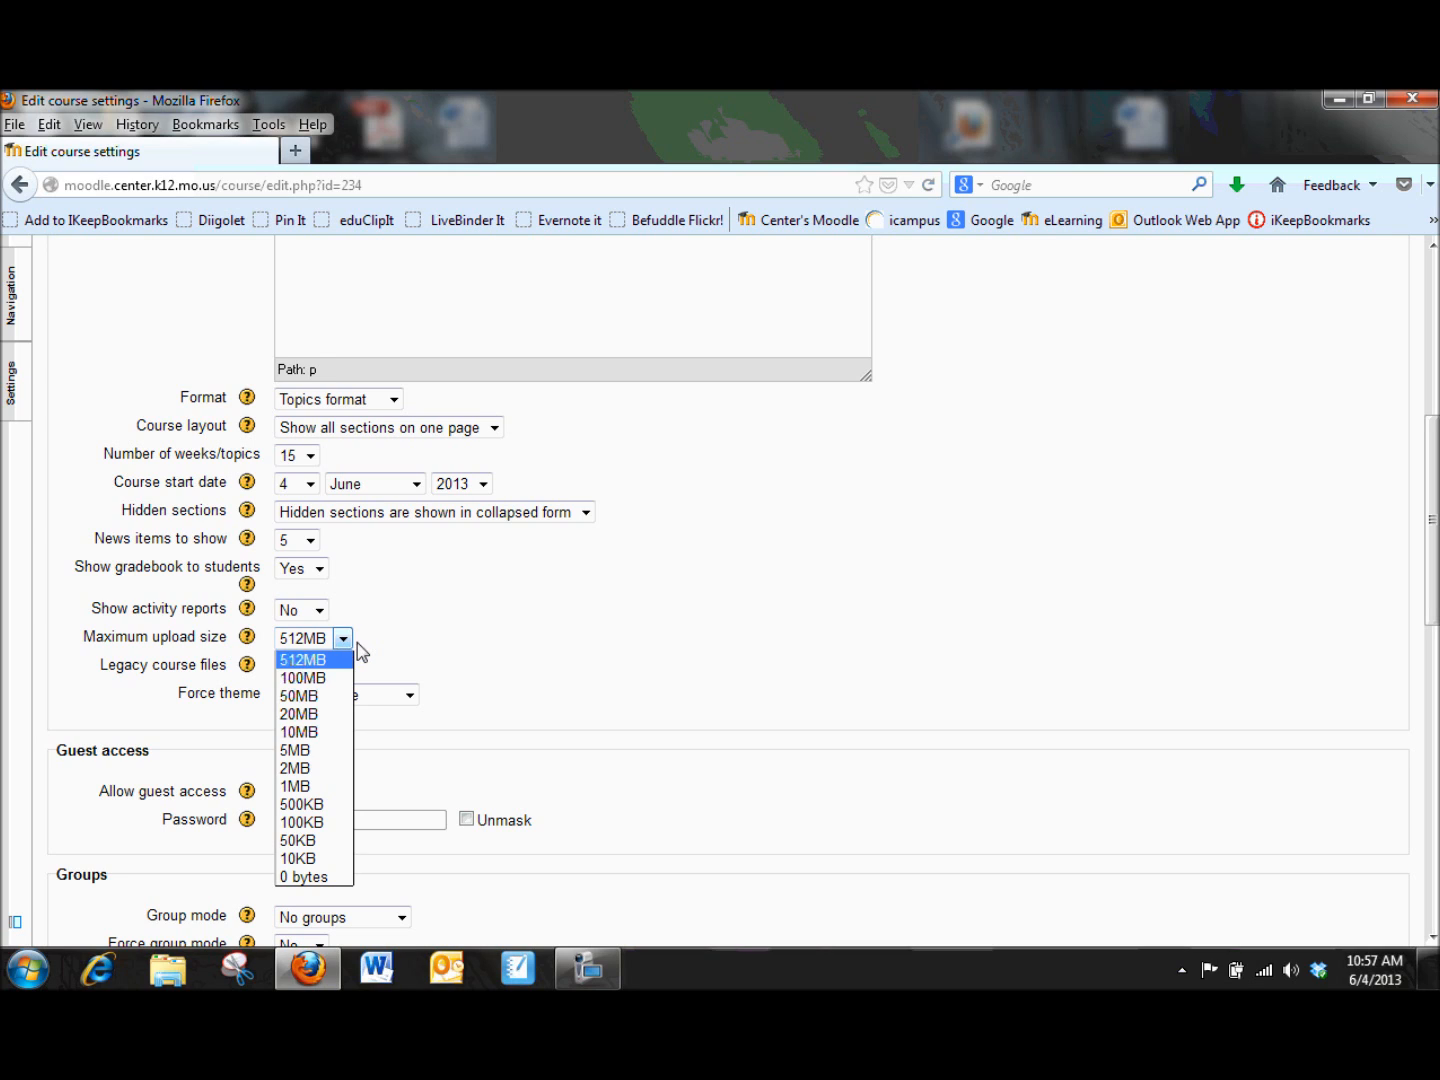
{"action": "left_click", "coordinate": [367, 650]}
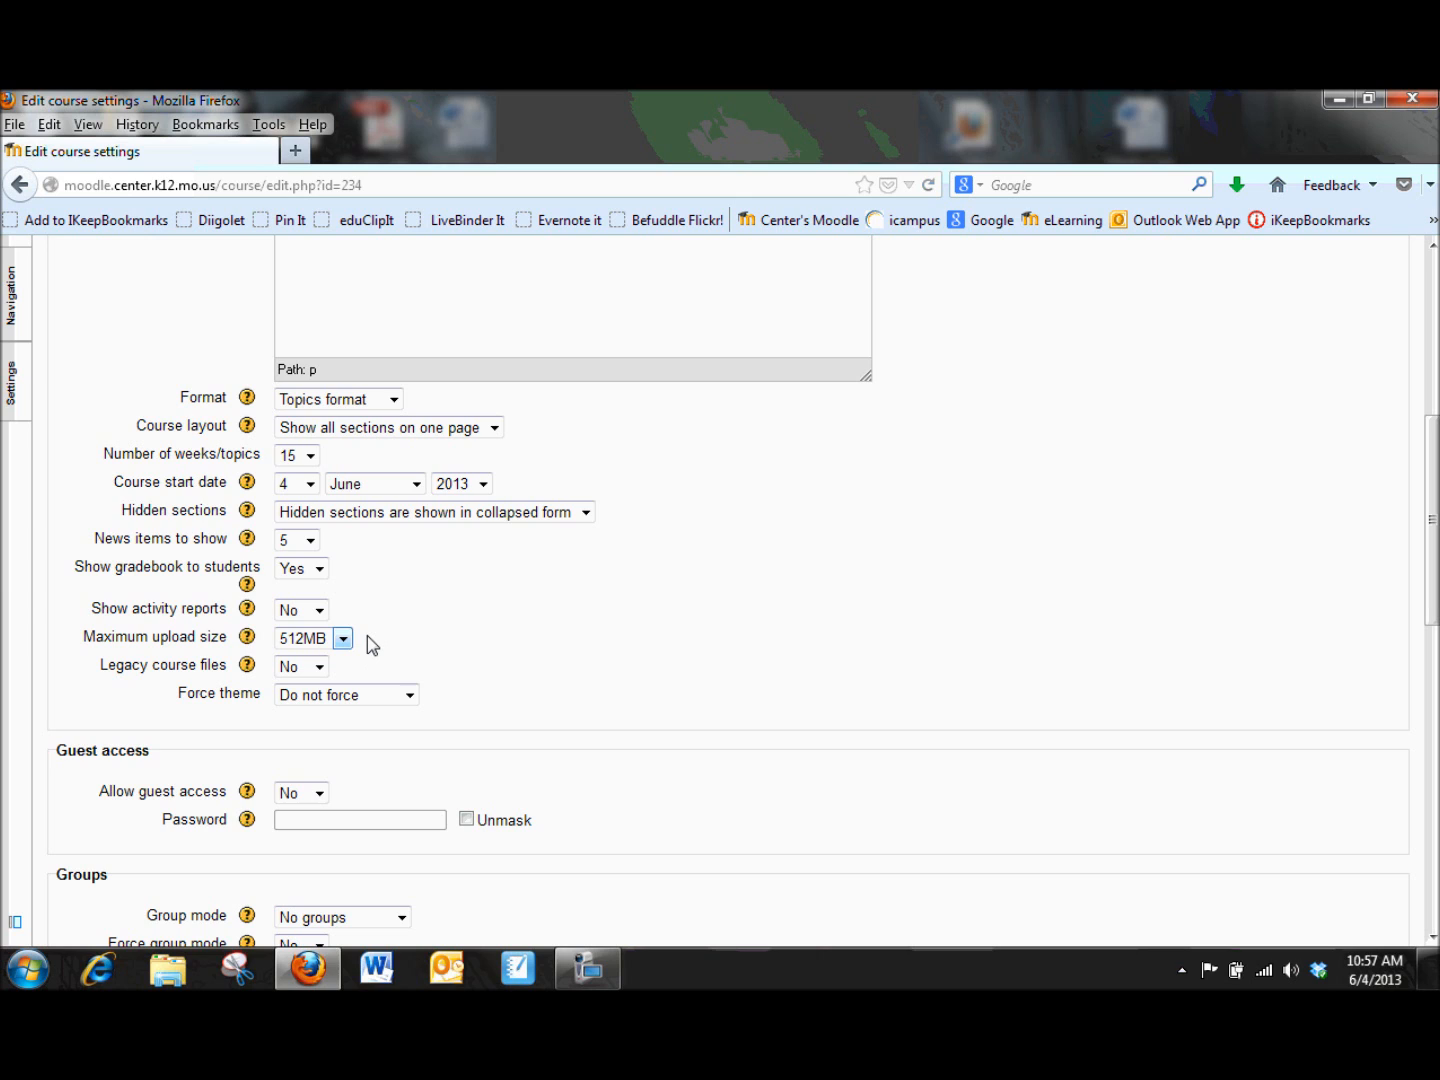
- Set the course's forced theme to Overlay
{"action": "scroll", "coordinate": [369, 643], "scroll_direction": "down", "scroll_amount": 4}
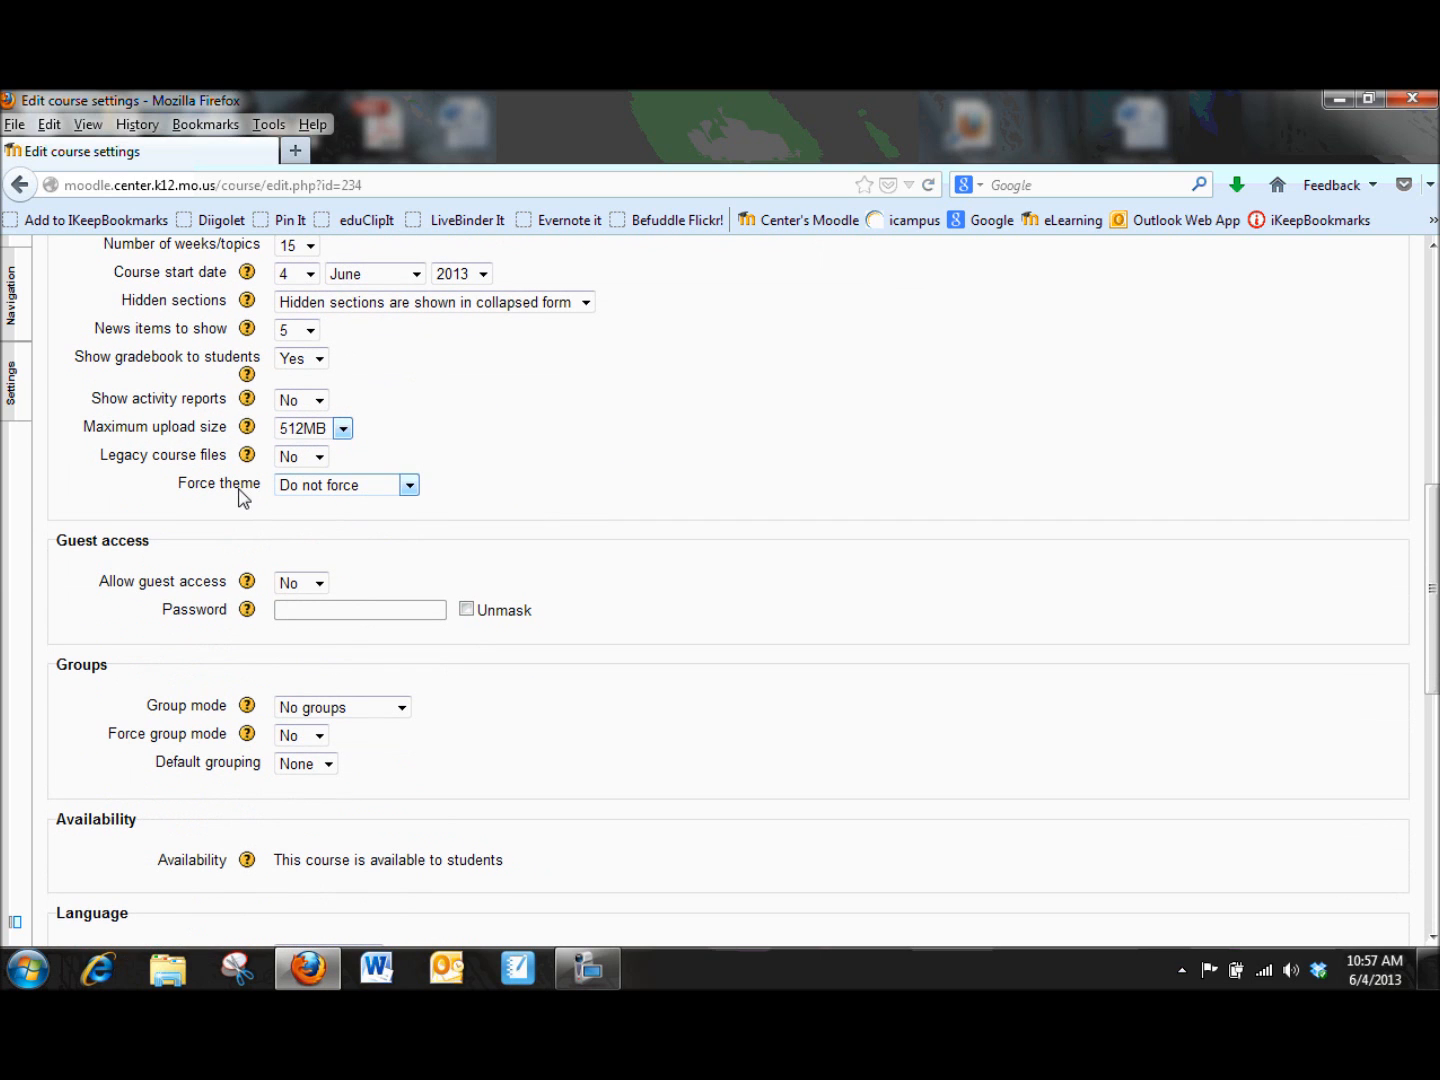
{"action": "left_click", "coordinate": [409, 486]}
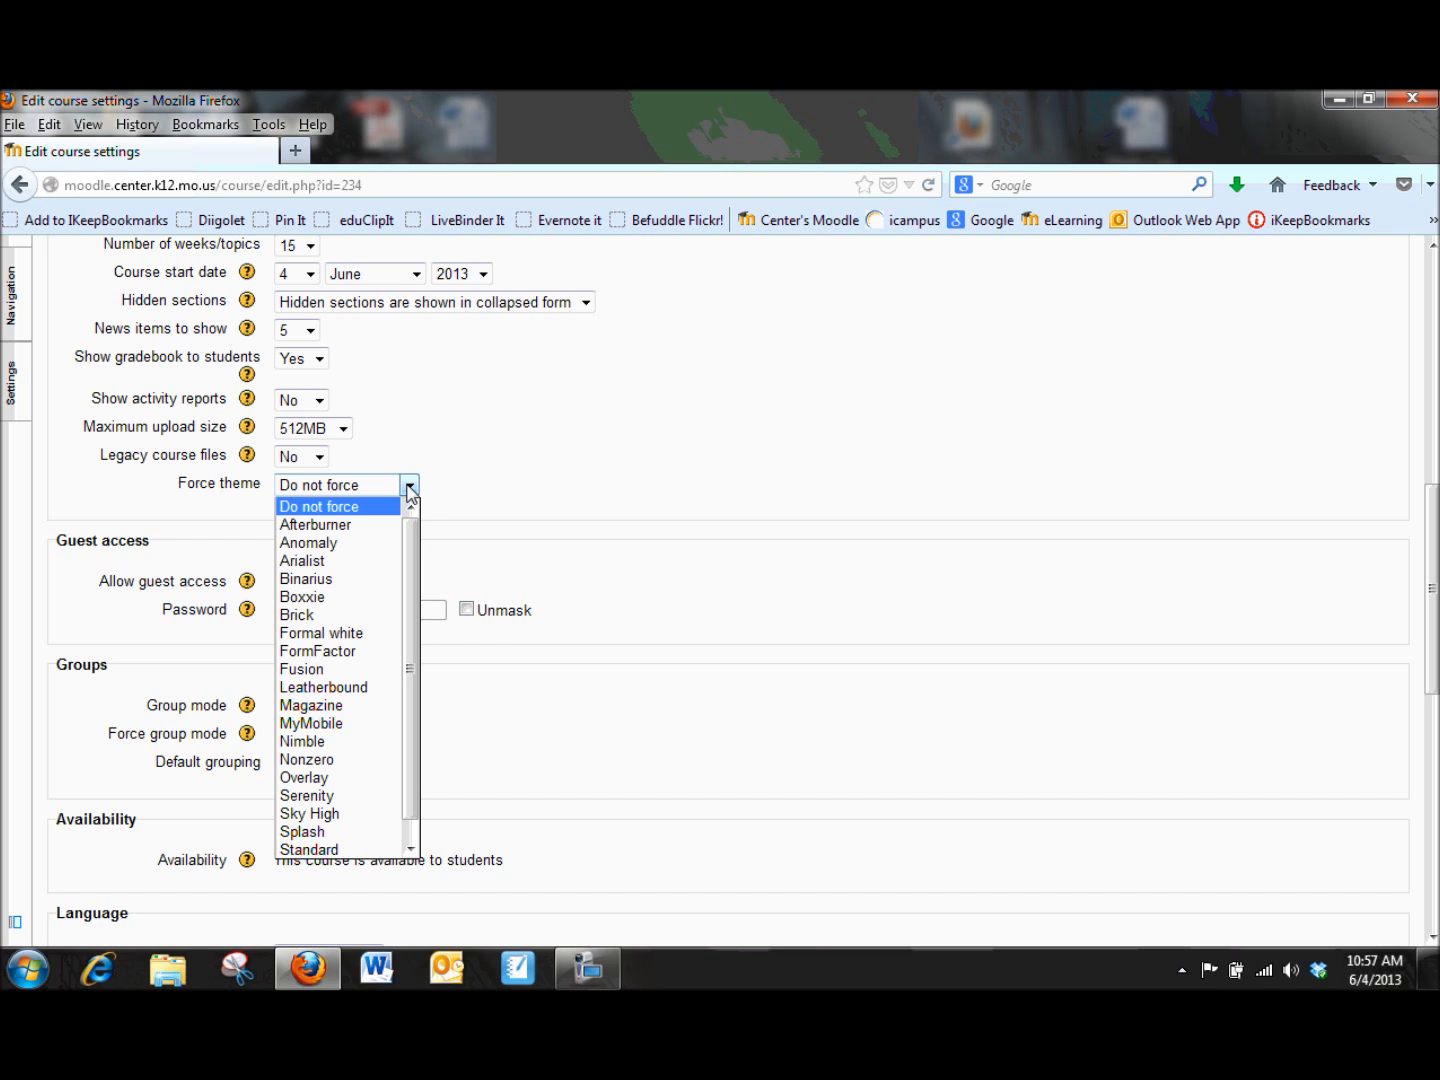
{"action": "left_click_drag", "start_coordinate": [405, 572], "coordinate": [400, 680]}
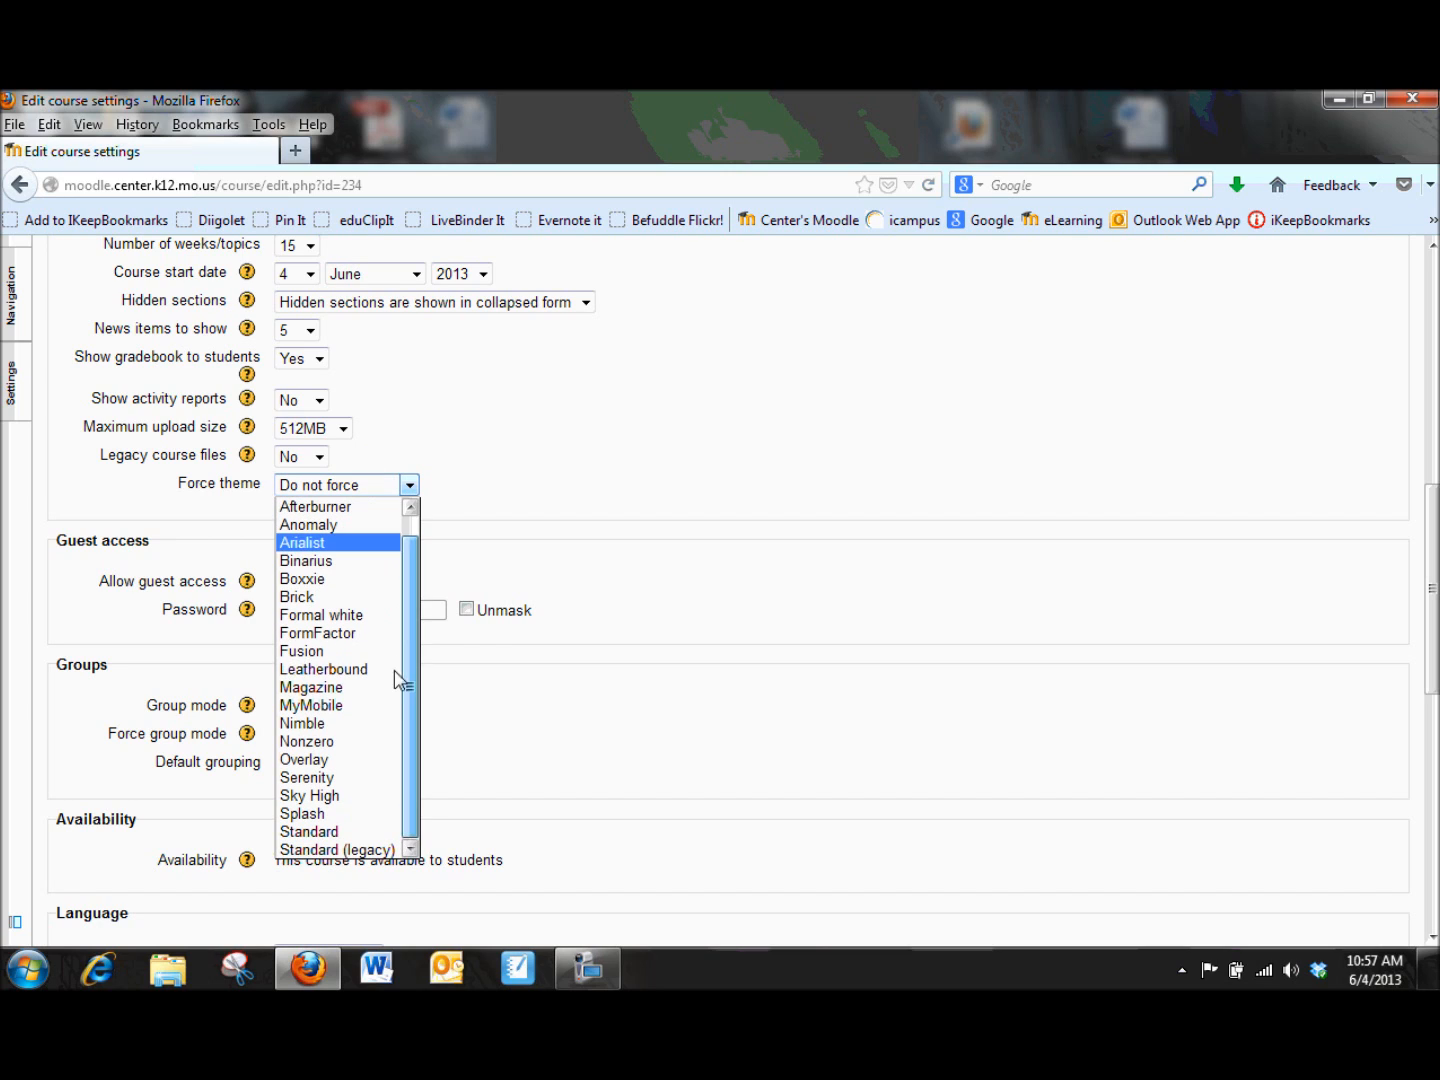
{"action": "left_click", "coordinate": [364, 763]}
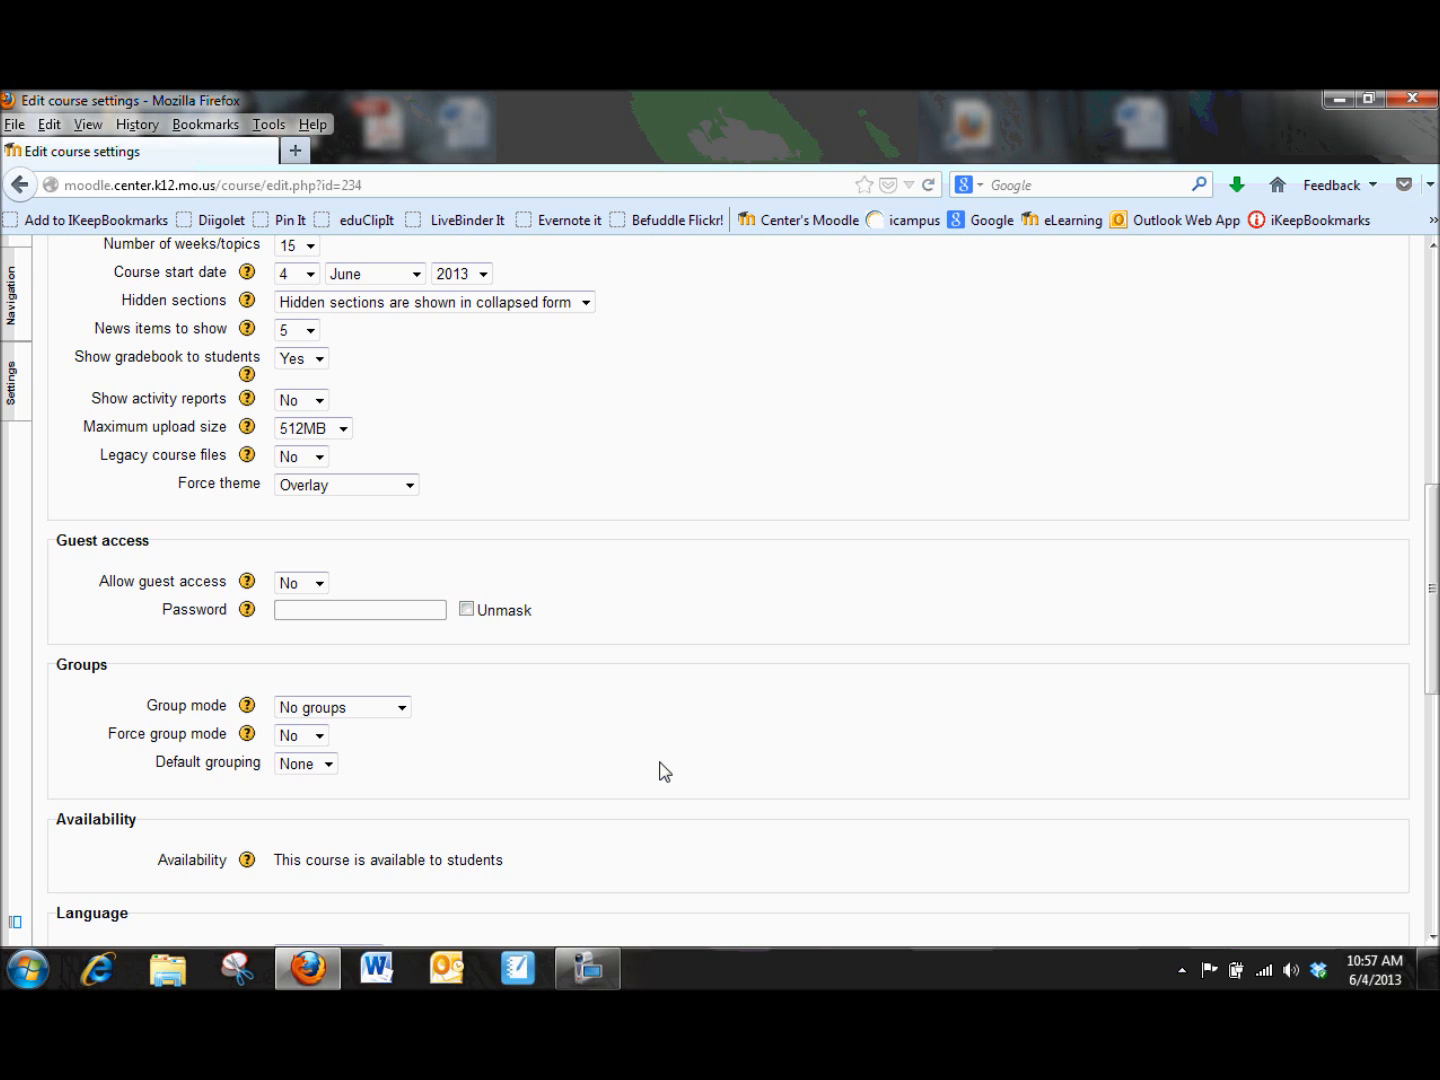
- Choose No for allowing guest access to the course
{"action": "scroll", "coordinate": [665, 772], "scroll_direction": "down", "scroll_amount": 5}
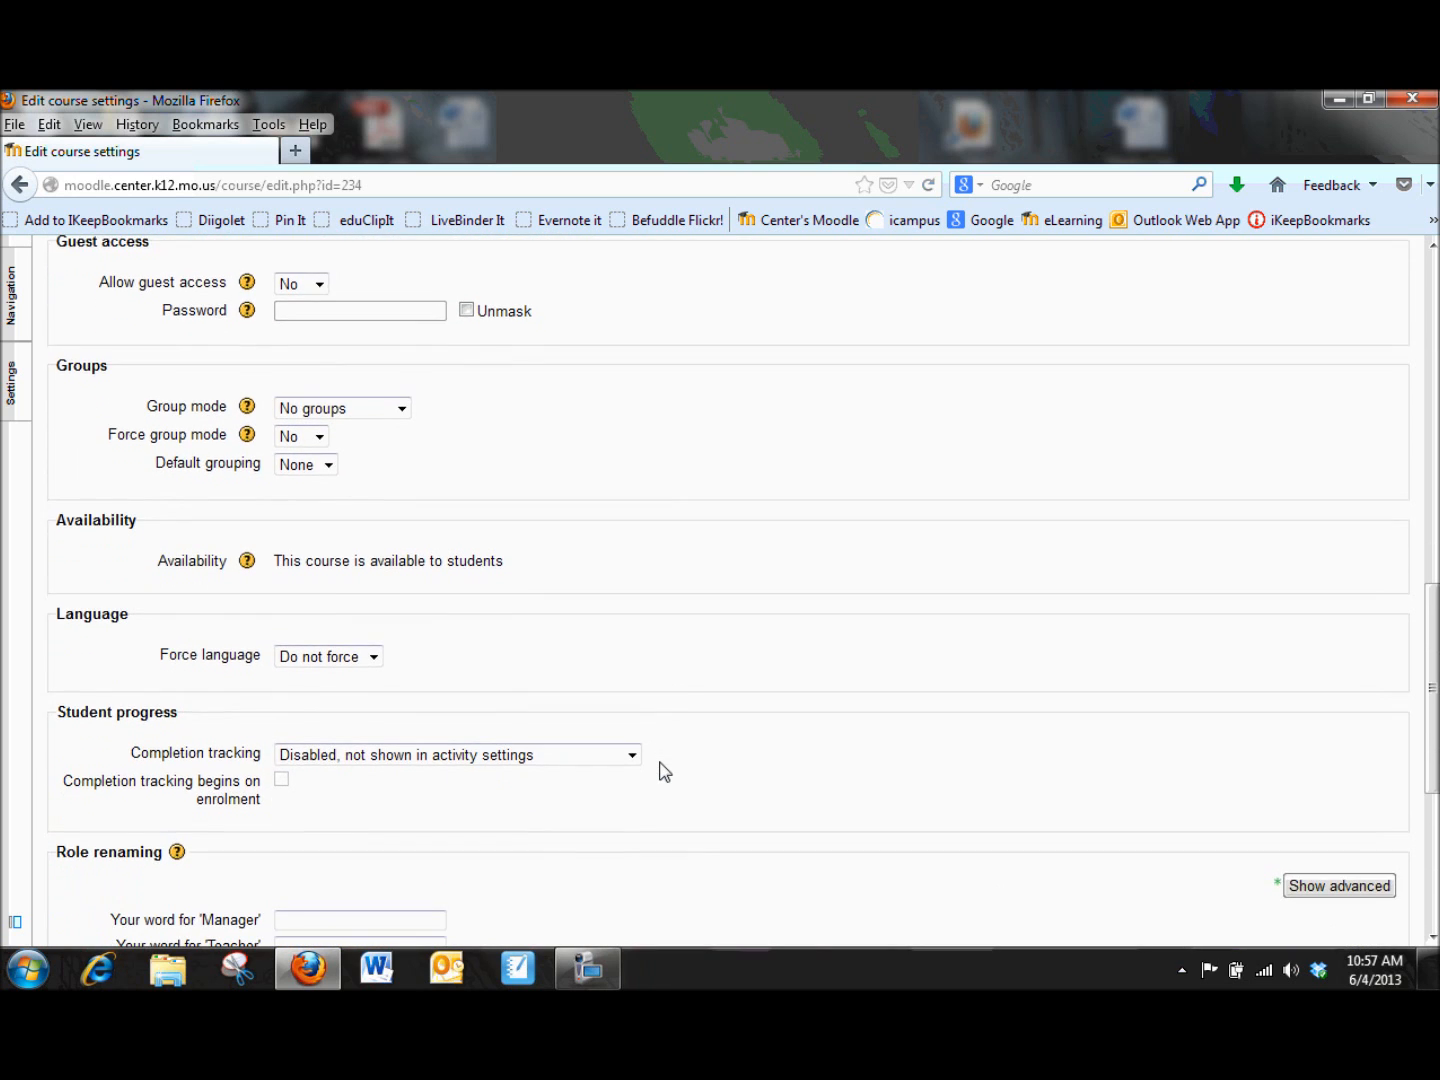
{"action": "left_click", "coordinate": [319, 288]}
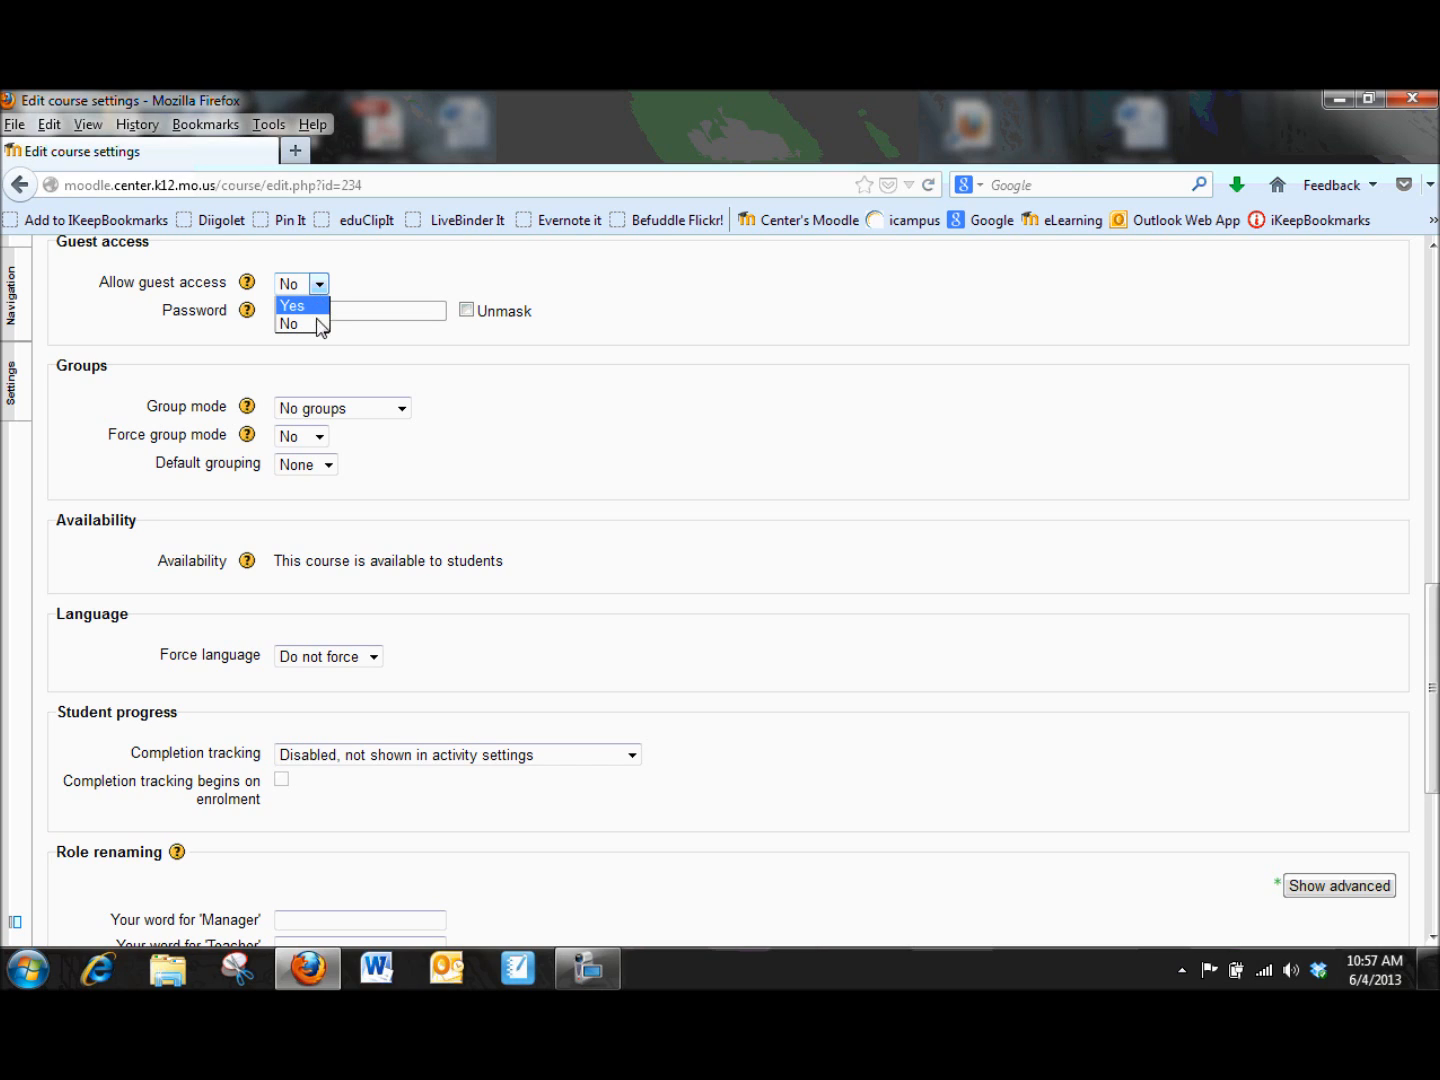
{"action": "left_click", "coordinate": [318, 324]}
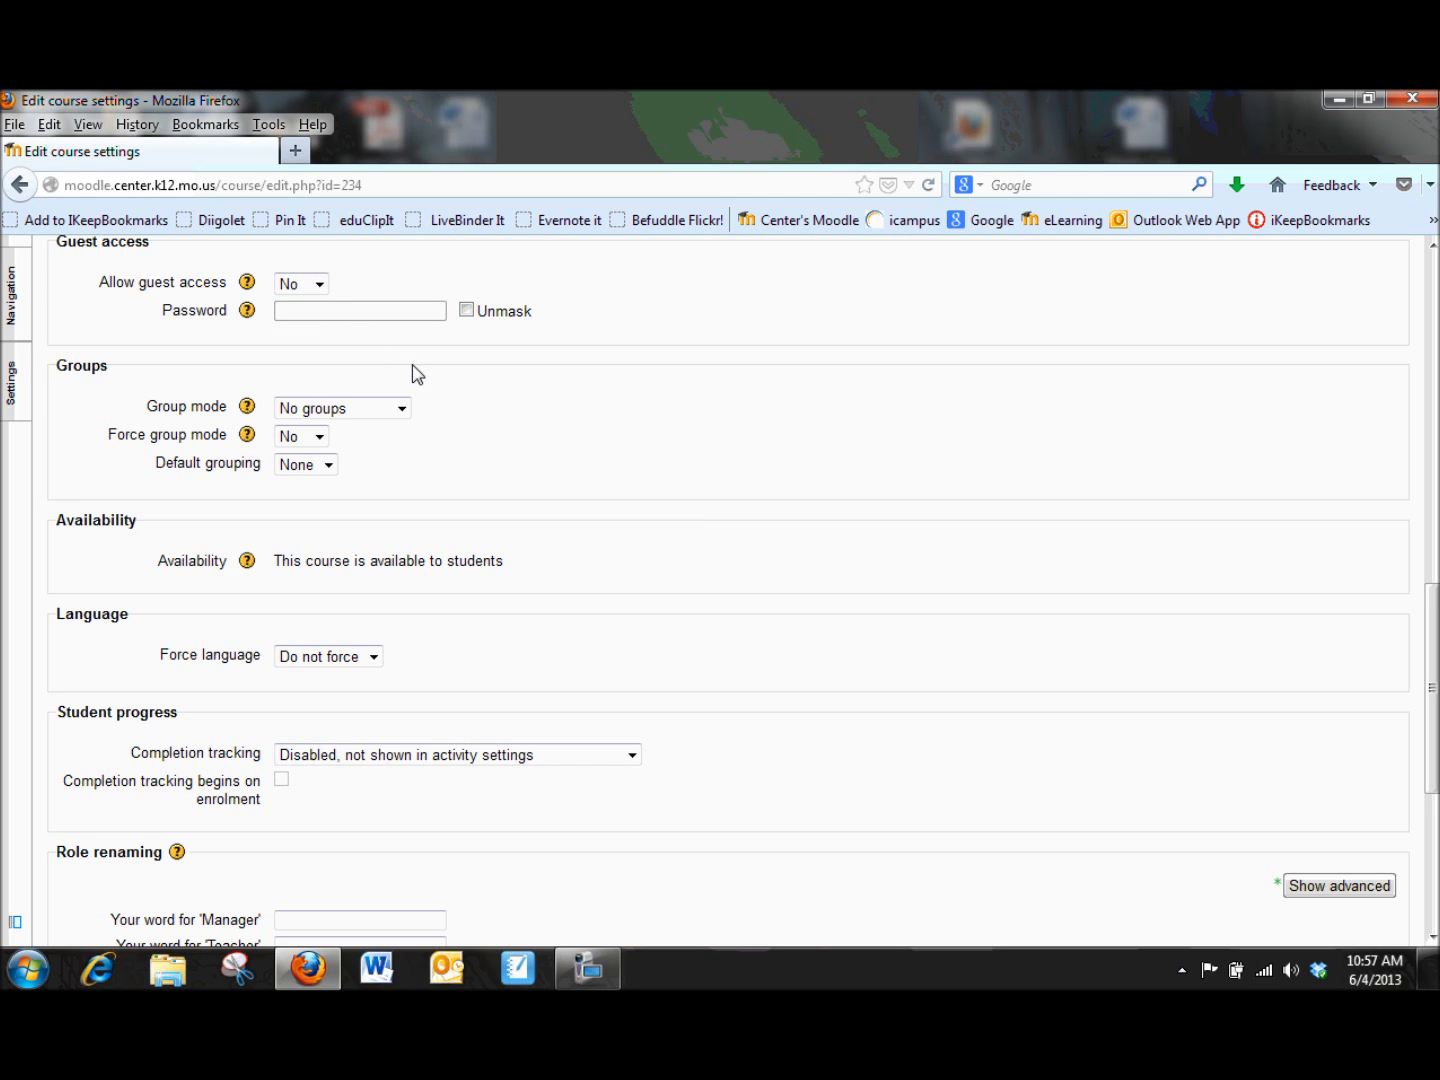
- Look over the groups, availability, student progress and role renaming settings, and save the course changes
{"action": "scroll", "coordinate": [418, 374], "scroll_direction": "down", "scroll_amount": 2}
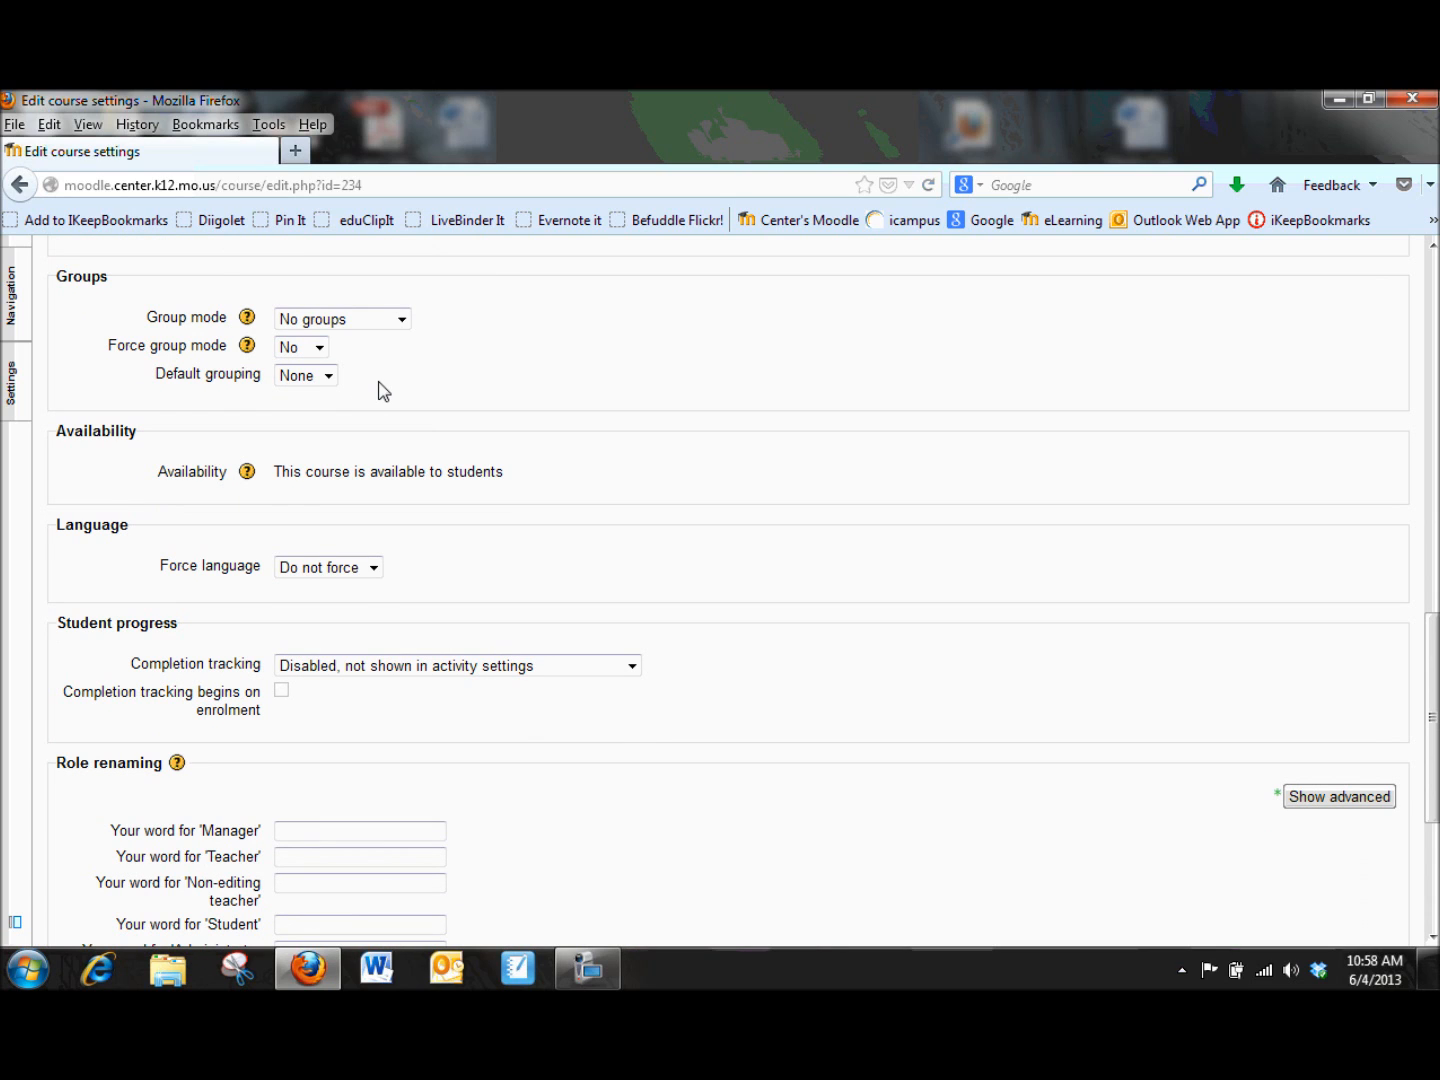
{"action": "scroll", "coordinate": [380, 390], "scroll_direction": "down", "scroll_amount": 3}
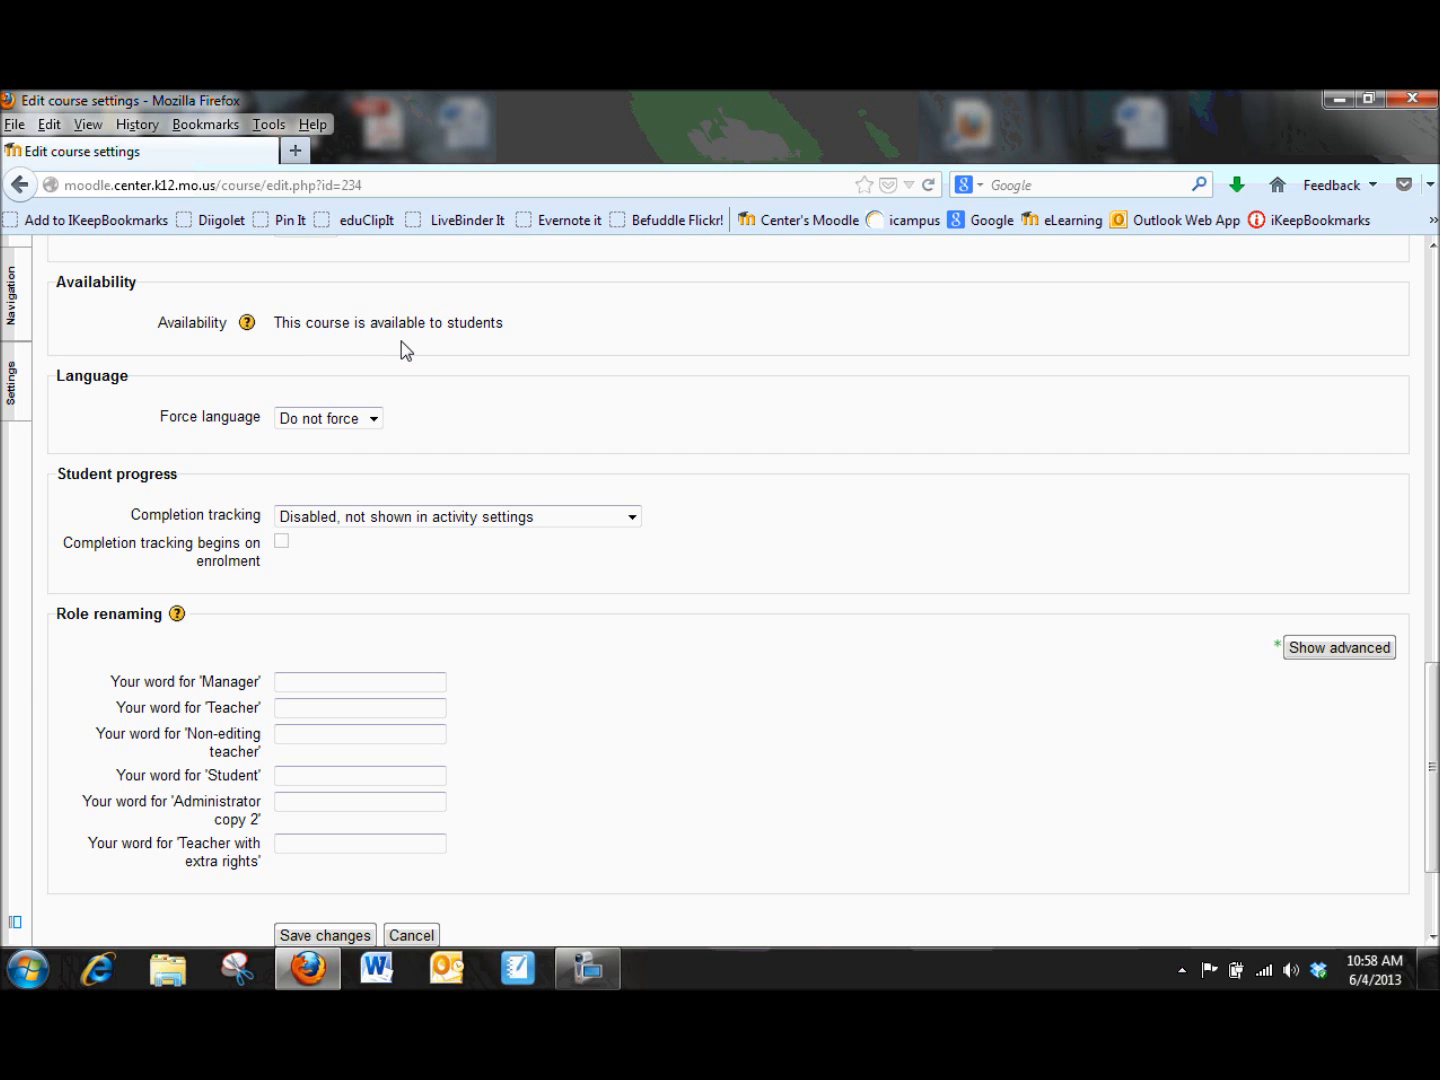
{"action": "scroll", "coordinate": [402, 347], "scroll_direction": "down", "scroll_amount": 3}
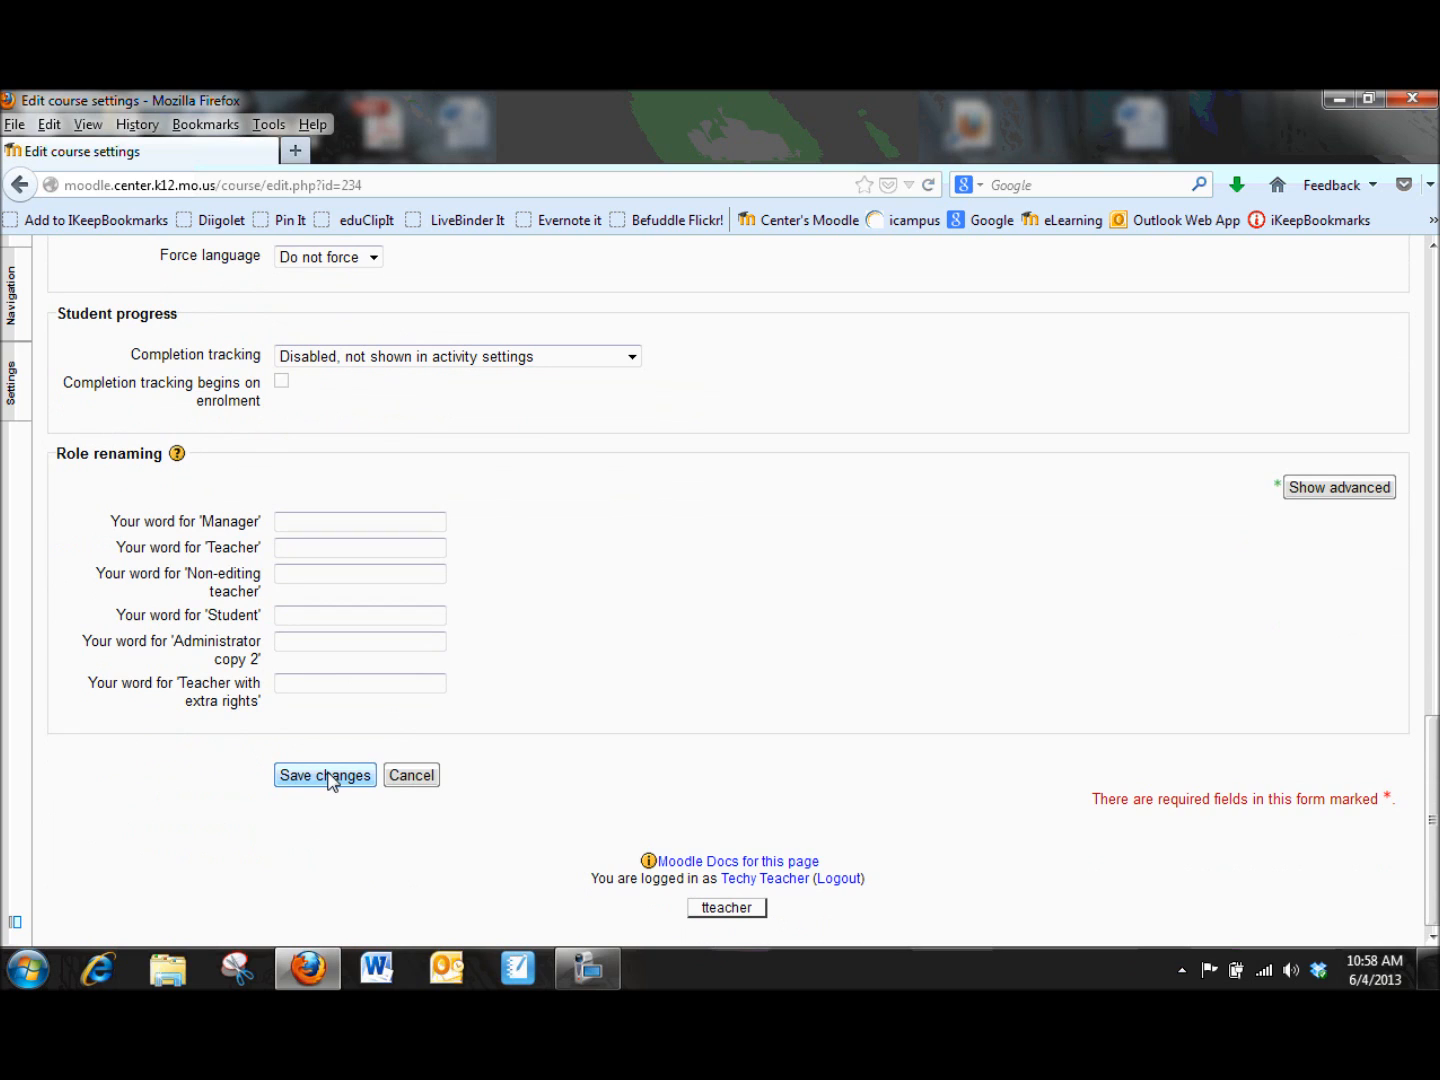
{"action": "left_click", "coordinate": [332, 777]}
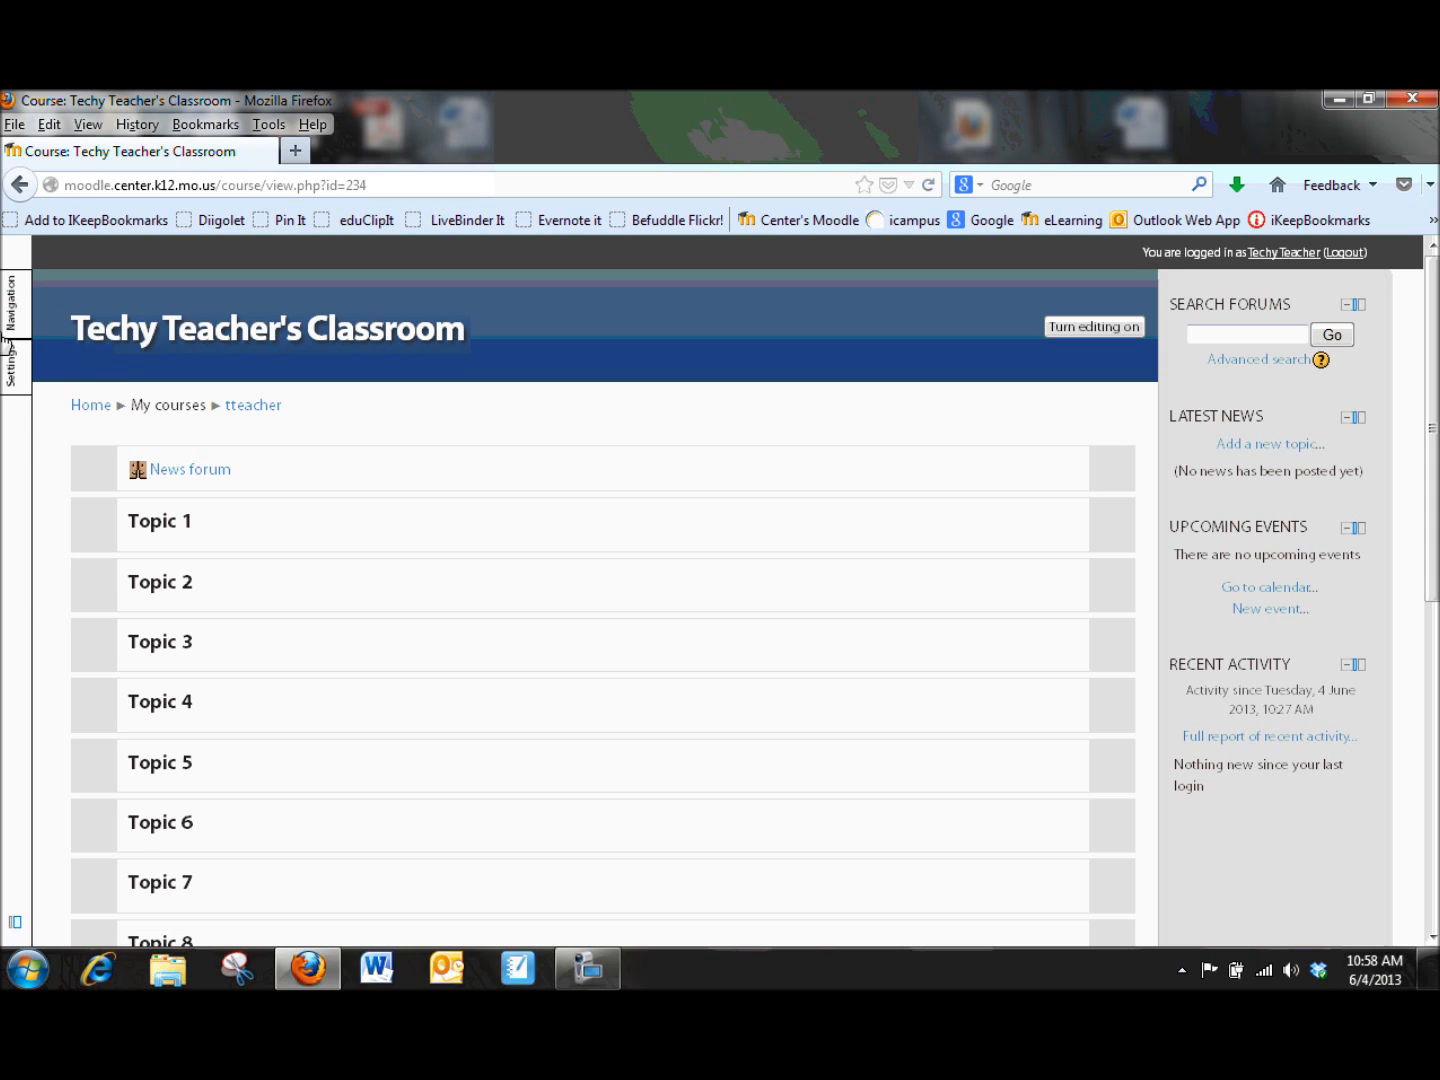
- Examine the course page's theme and its topic sections from first to last
{"action": "mouse_move", "coordinate": [14, 412]}
{"action": "scroll", "coordinate": [350, 458], "scroll_direction": "down", "scroll_amount": 10}
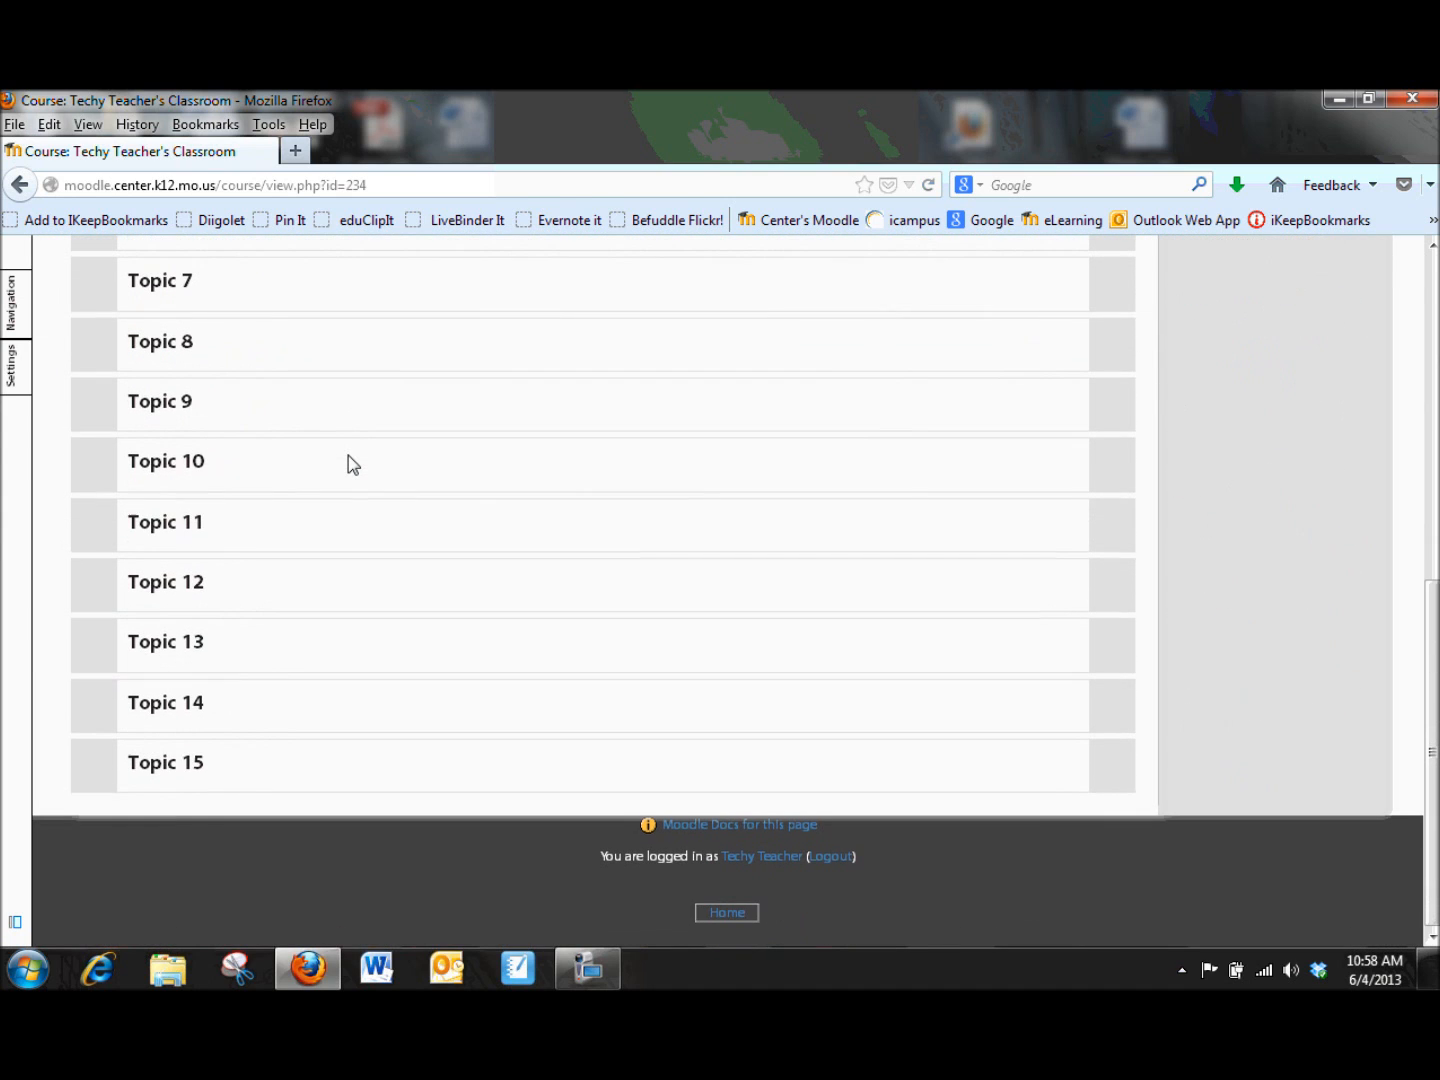
{"action": "scroll", "coordinate": [350, 458], "scroll_direction": "up", "scroll_amount": 3}
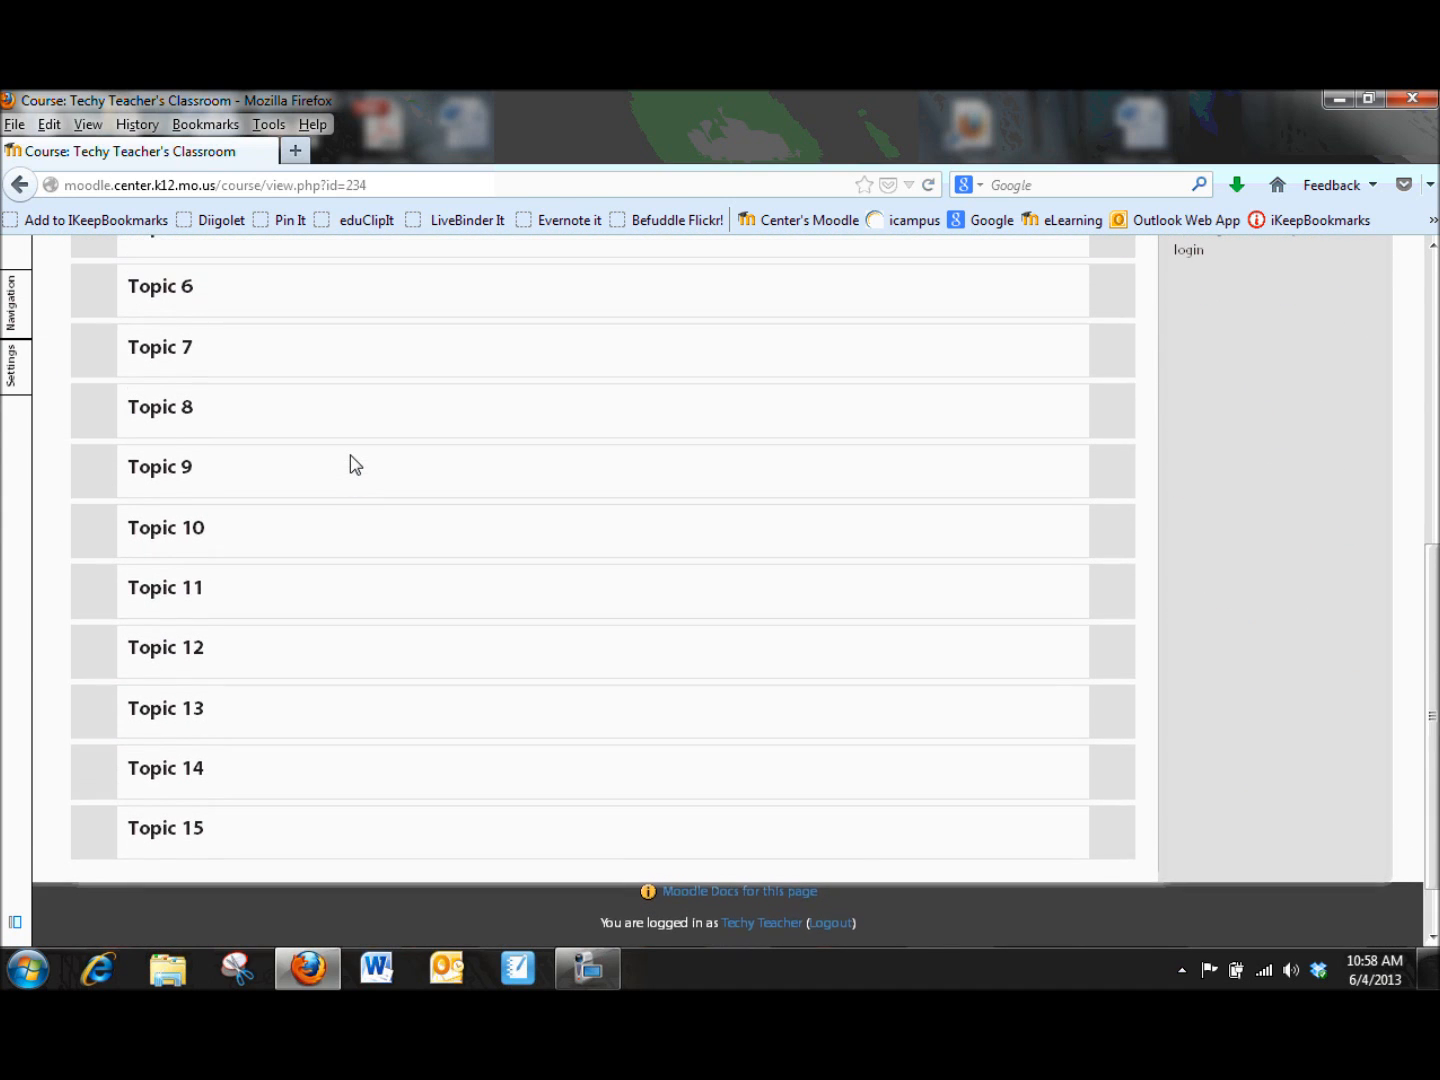
{"action": "scroll", "coordinate": [350, 462], "scroll_direction": "up", "scroll_amount": 1}
{"action": "scroll", "coordinate": [355, 462], "scroll_direction": "up", "scroll_amount": 5}
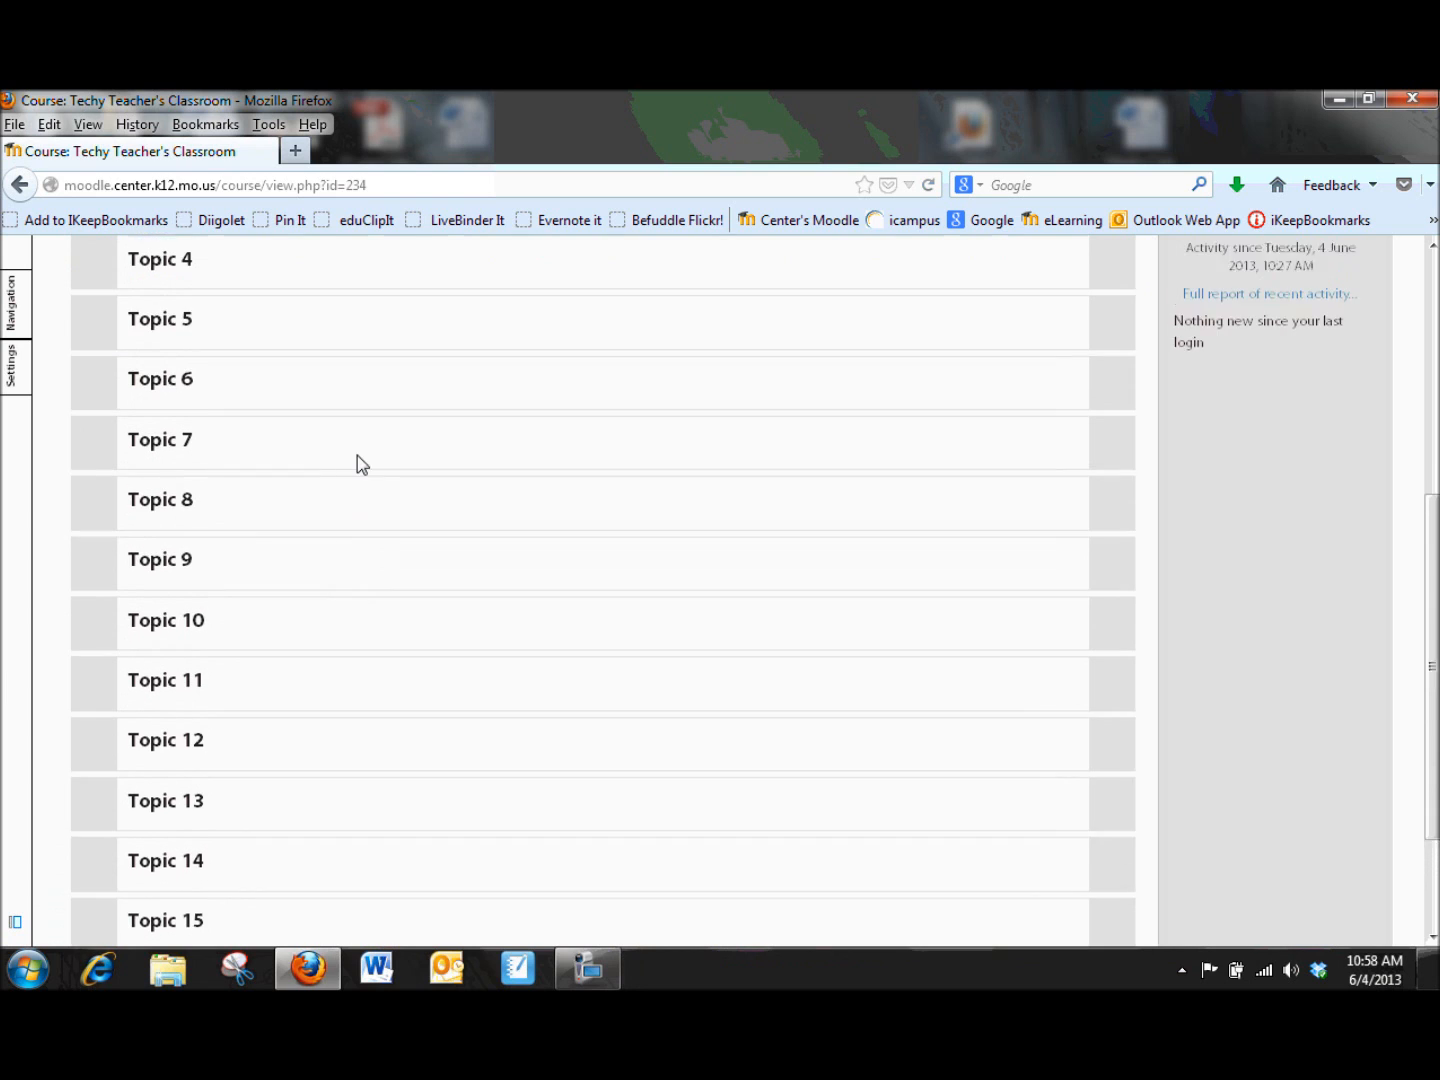
{"action": "scroll", "coordinate": [366, 470], "scroll_direction": "up", "scroll_amount": 5}
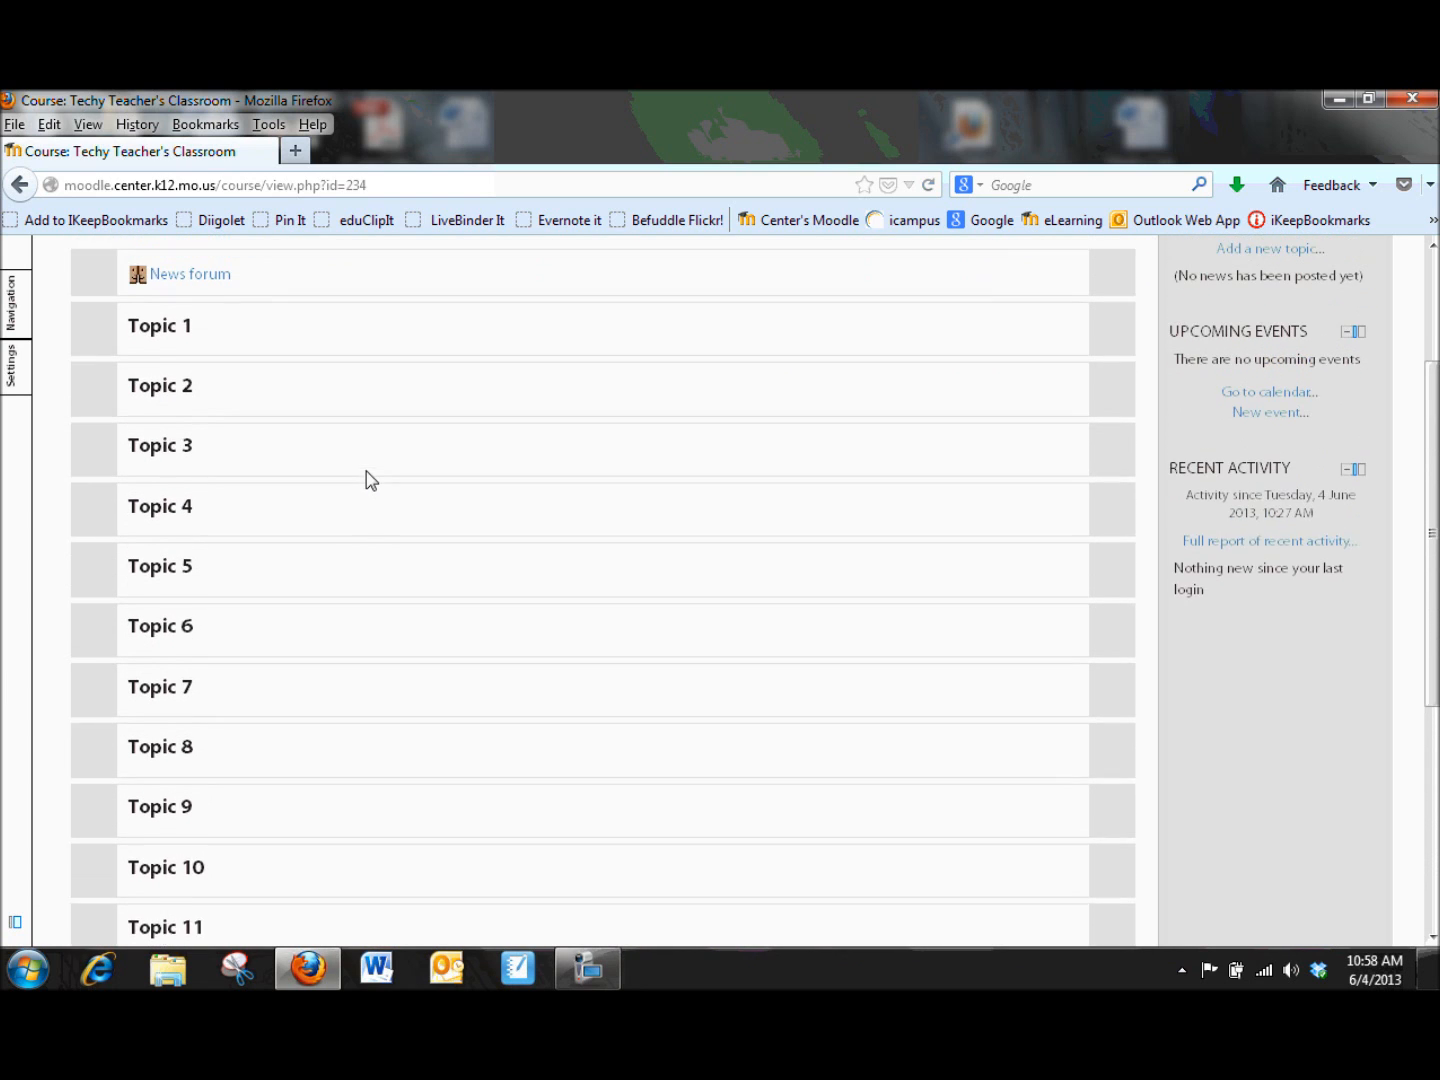
{"action": "scroll", "coordinate": [363, 482], "scroll_direction": "down", "scroll_amount": 10}
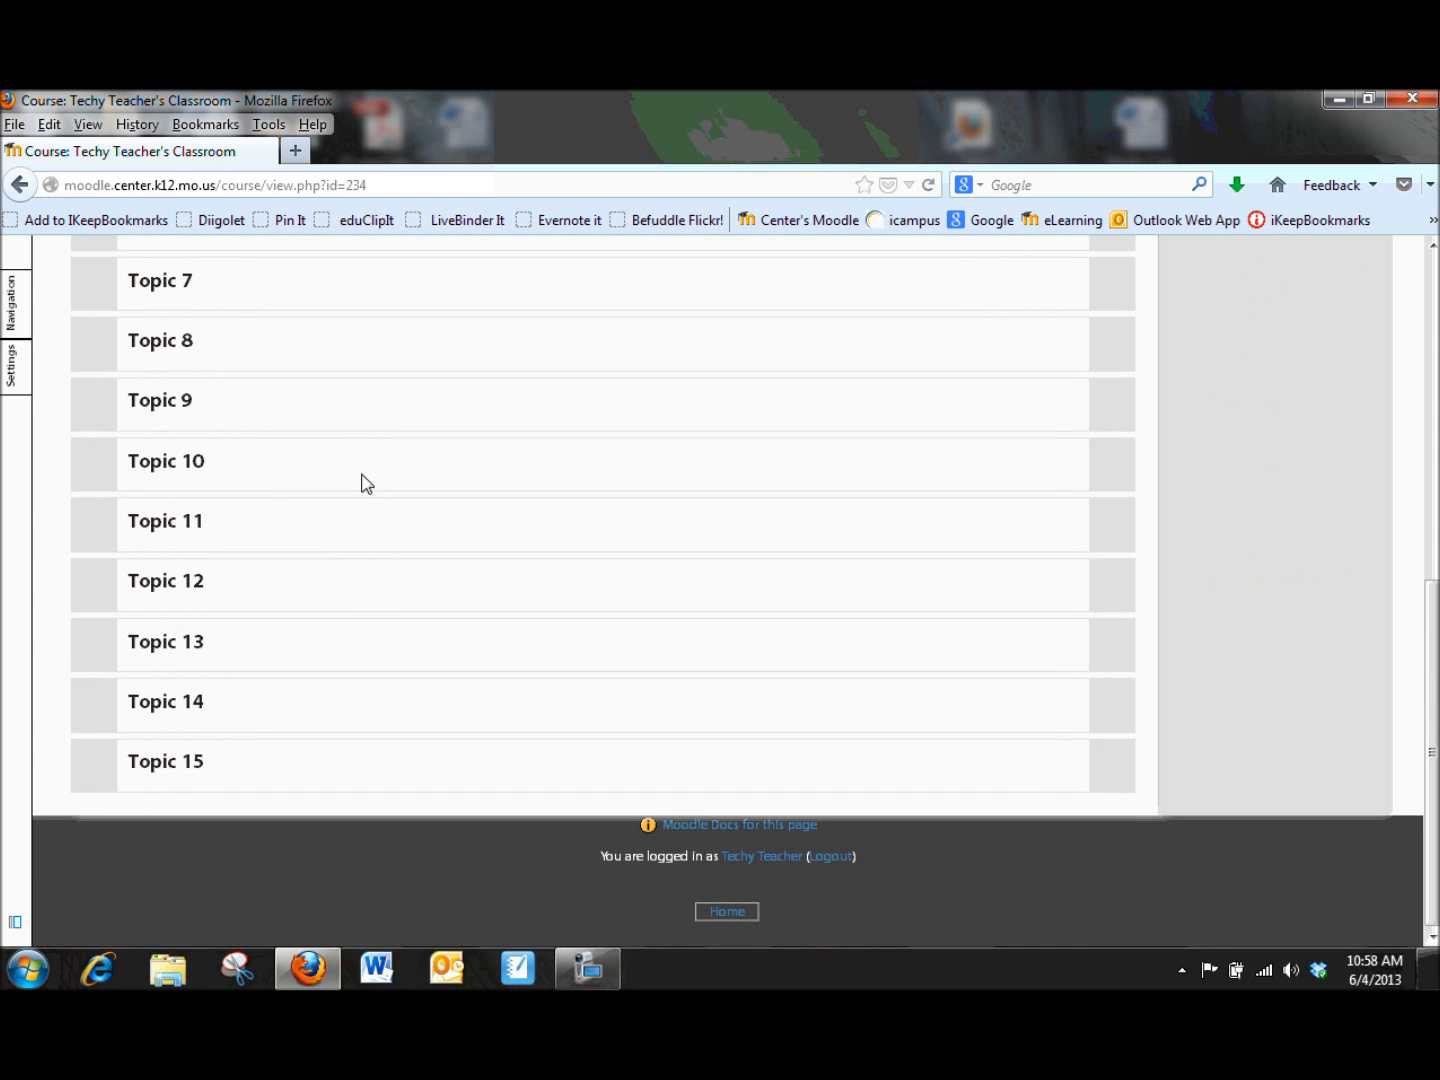
{"action": "scroll", "coordinate": [366, 482], "scroll_direction": "up", "scroll_amount": 10}
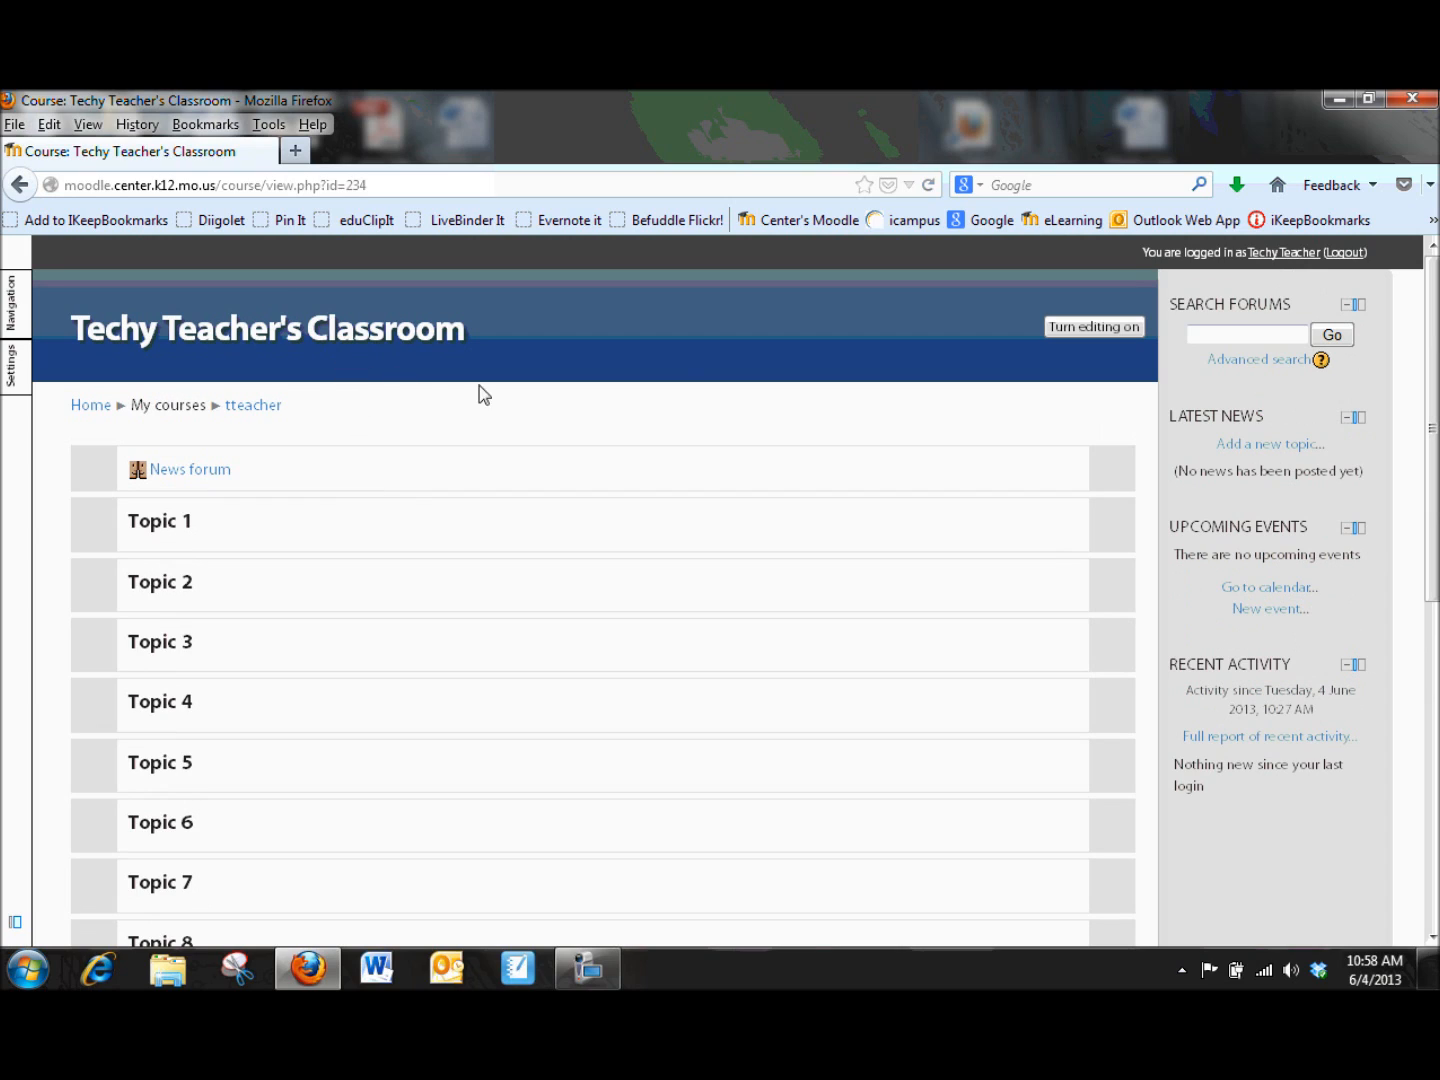